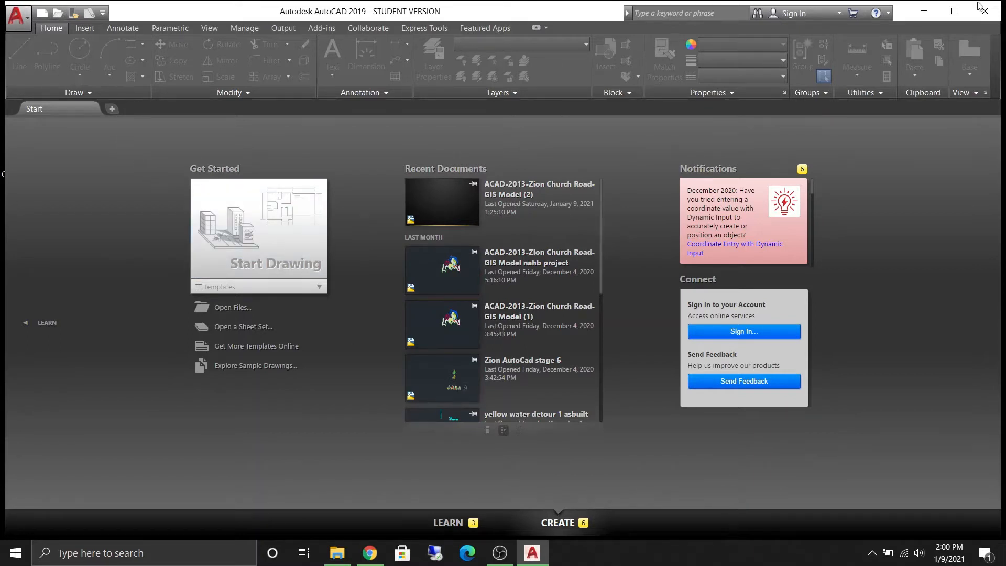
- Switch to the browser and open the Important Materials link on the NAHB Student Competition: Four-Year Programs page
{"action": "left_click", "coordinate": [923, 10]}
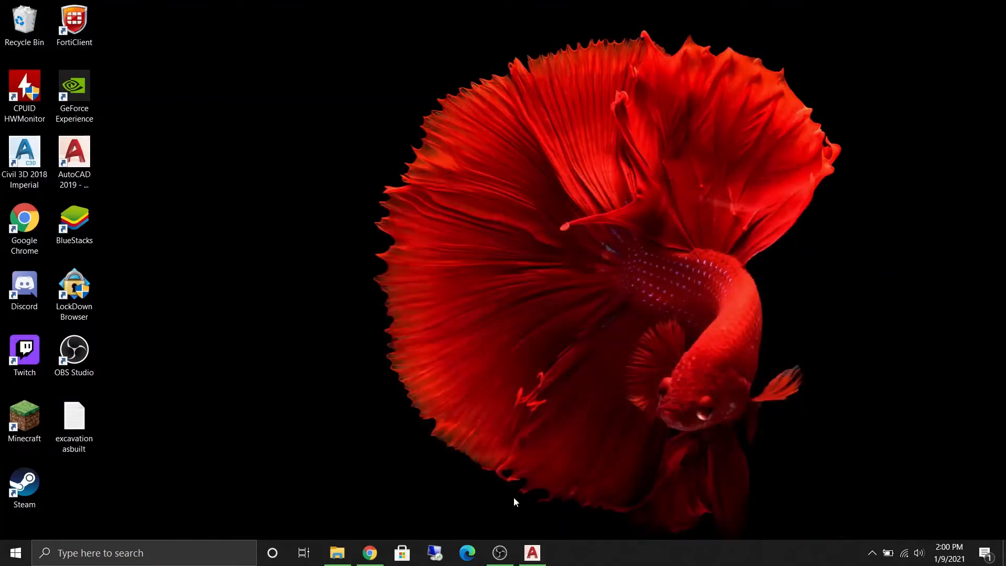
{"action": "left_click", "coordinate": [532, 553]}
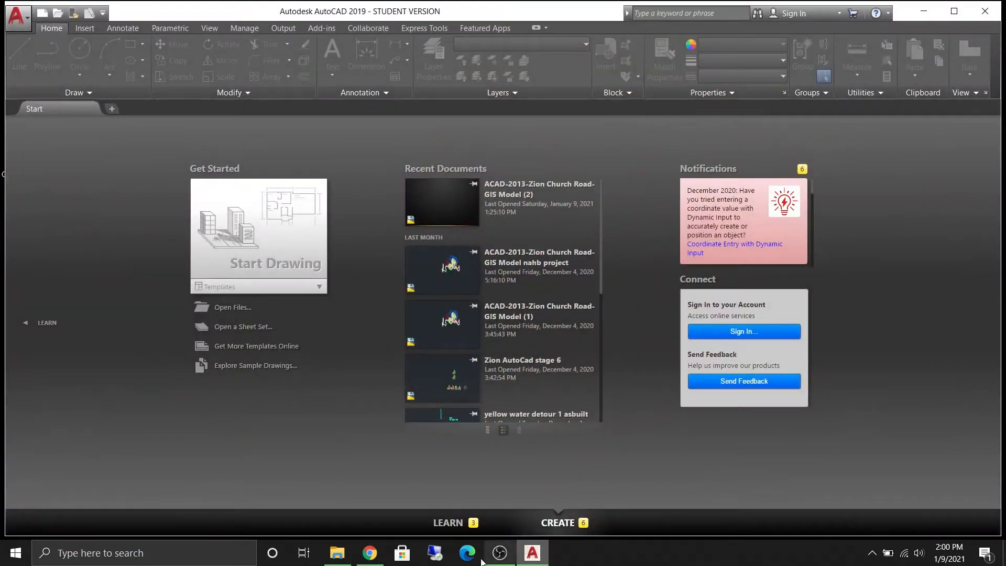
{"action": "left_click", "coordinate": [370, 553]}
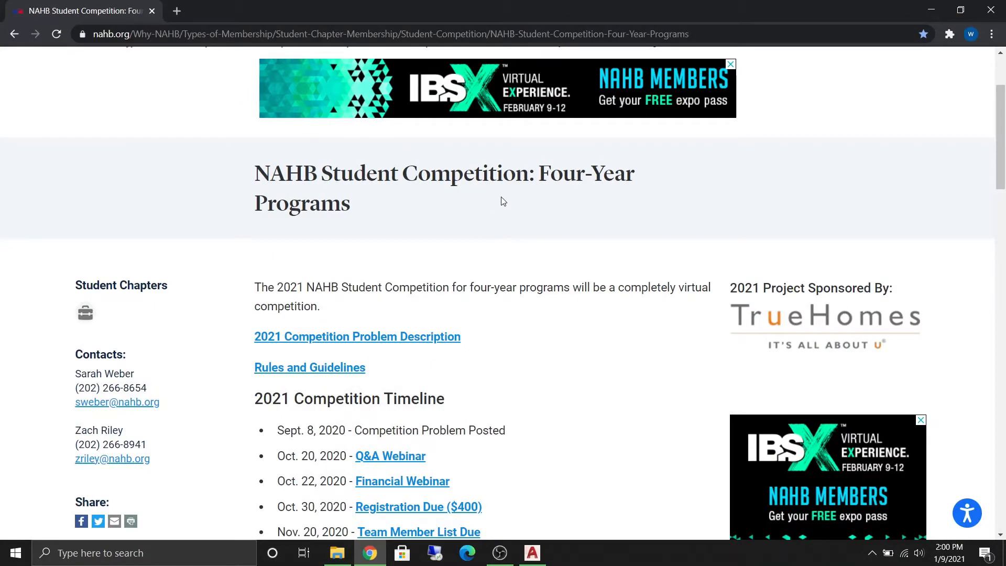
{"action": "scroll", "coordinate": [500, 205], "scroll_direction": "down", "scroll_amount": 10}
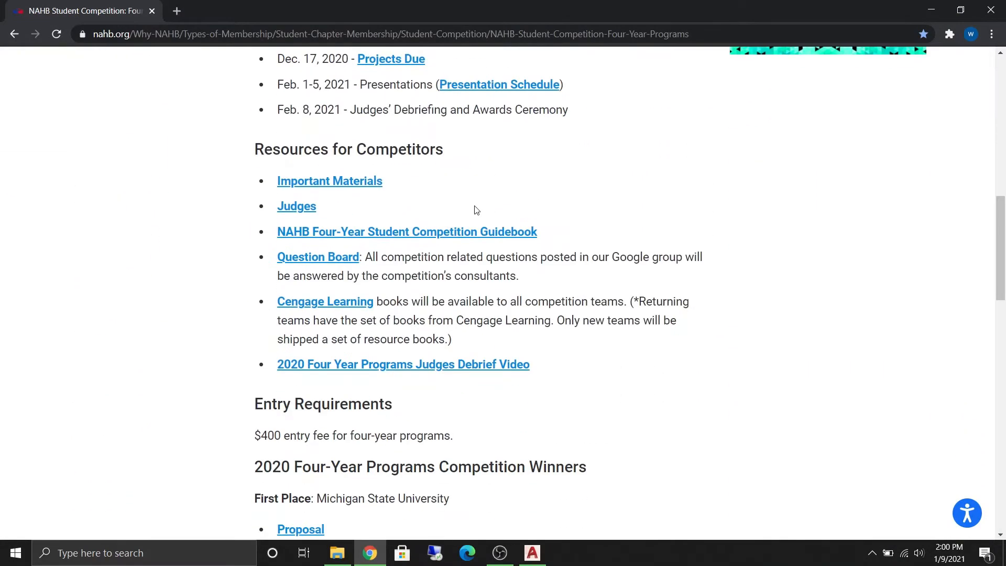
{"action": "scroll", "coordinate": [358, 285], "scroll_direction": "up", "scroll_amount": 1}
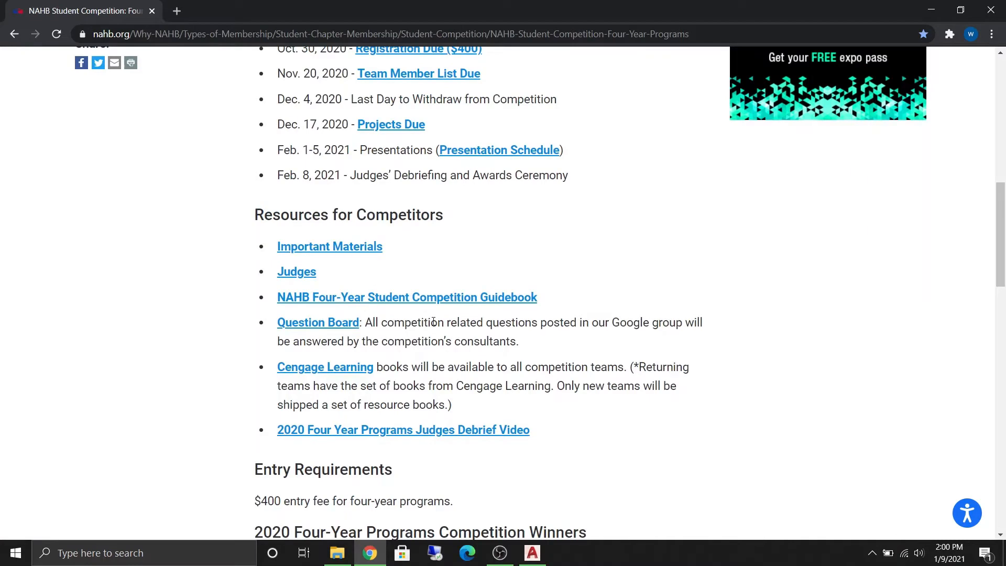
{"action": "scroll", "coordinate": [434, 322], "scroll_direction": "up", "scroll_amount": 2}
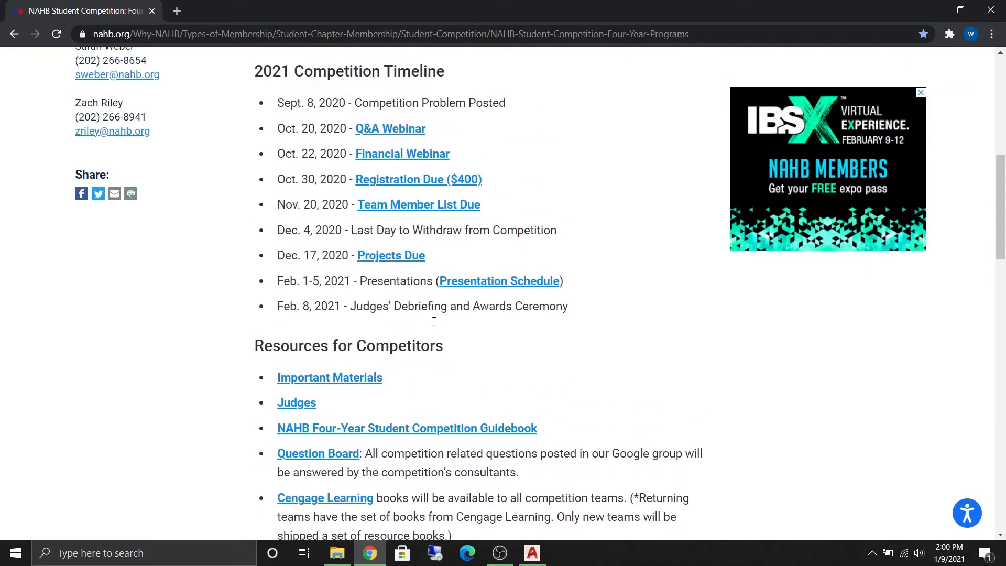
{"action": "left_click", "coordinate": [343, 379]}
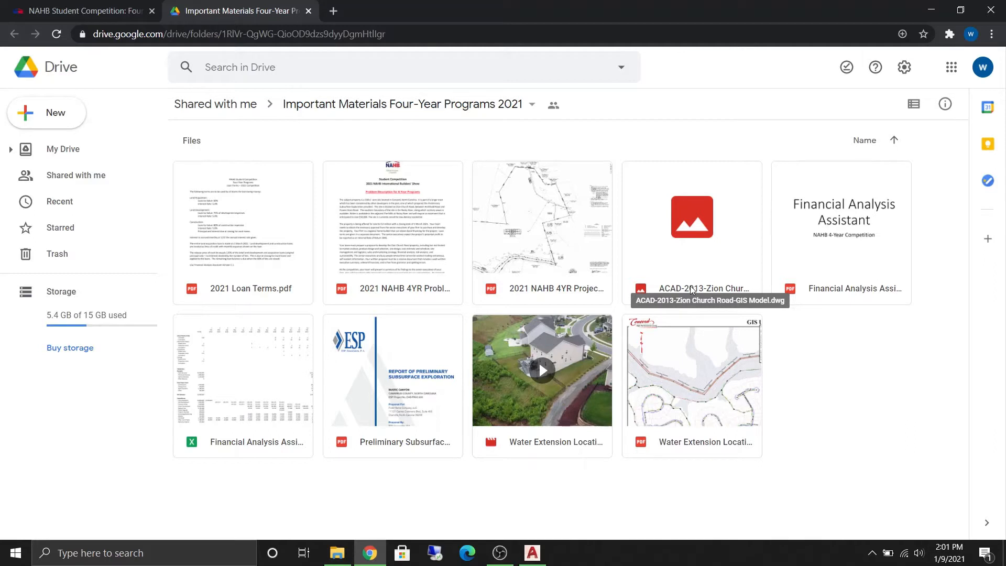
- Download the ACAD-2013-Zion Church Road-GIS Model.dwg file from the shared Drive folder and open it
{"action": "right_click", "coordinate": [691, 290]}
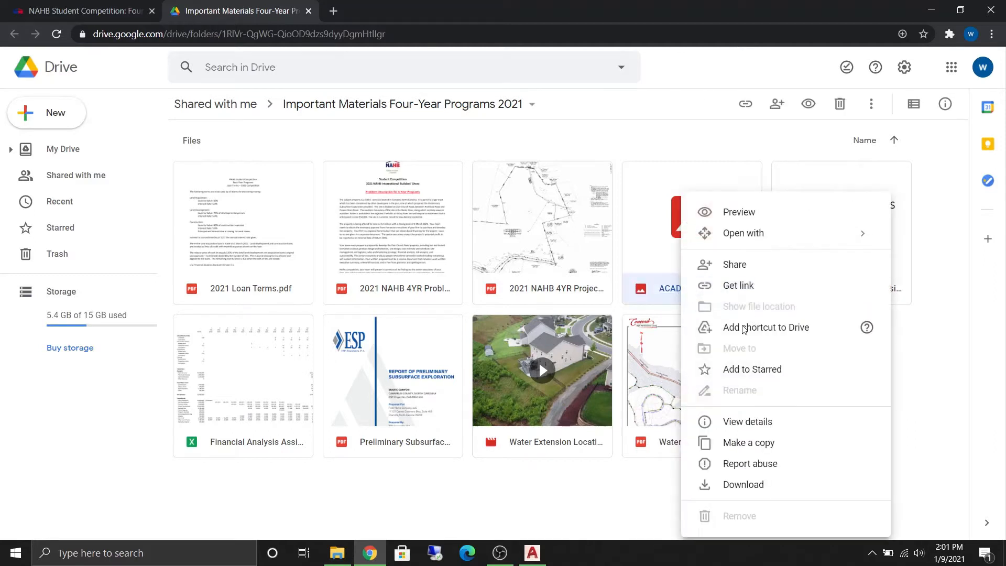
{"action": "left_click", "coordinate": [733, 483]}
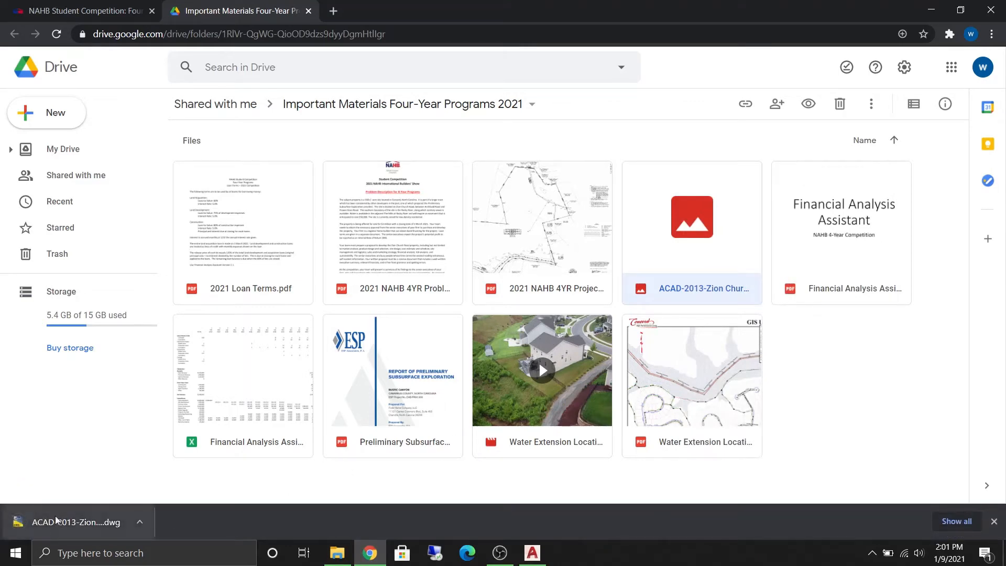
{"action": "left_click", "coordinate": [107, 521]}
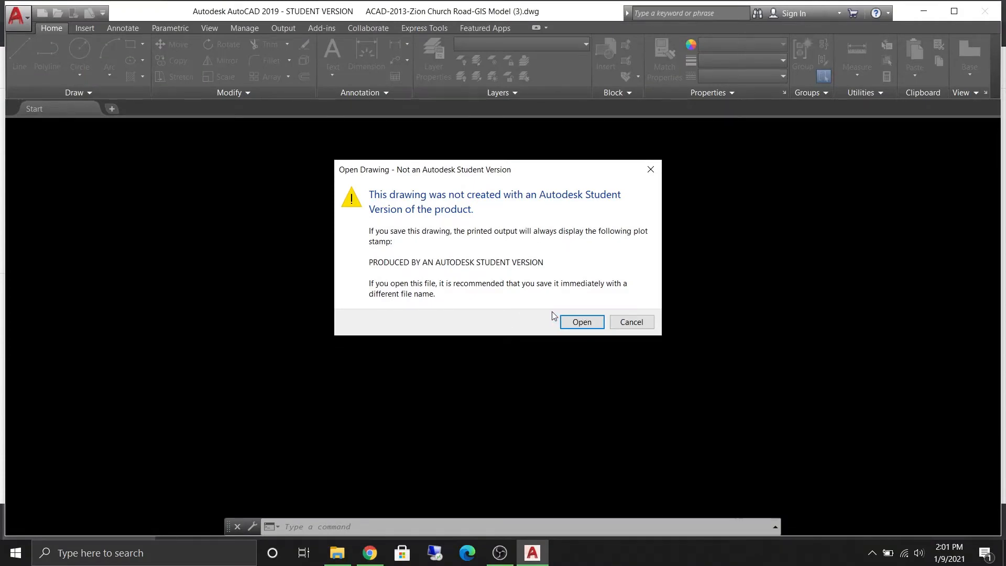
{"action": "left_click", "coordinate": [582, 323]}
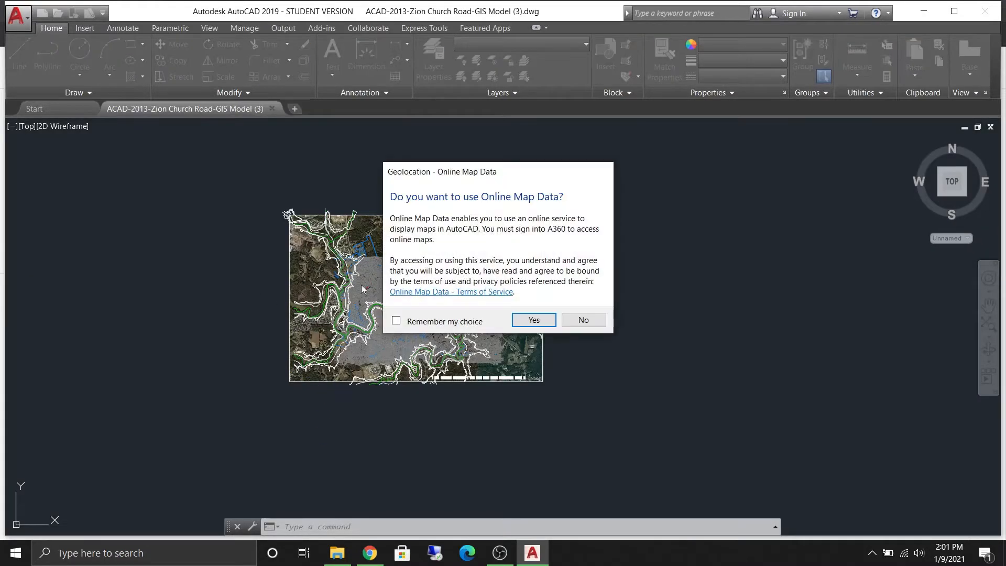
{"action": "left_click", "coordinate": [533, 321]}
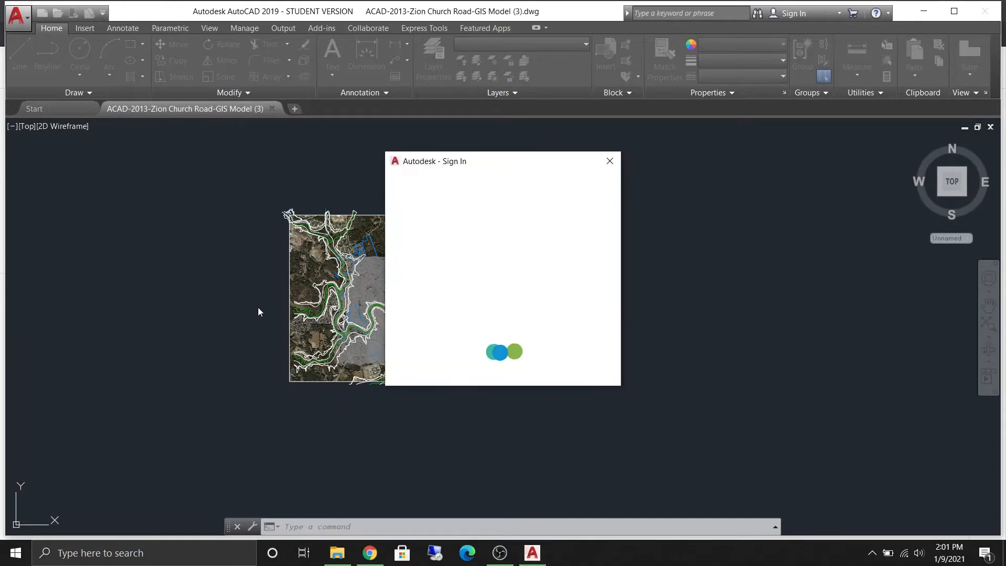
{"action": "left_click", "coordinate": [610, 161]}
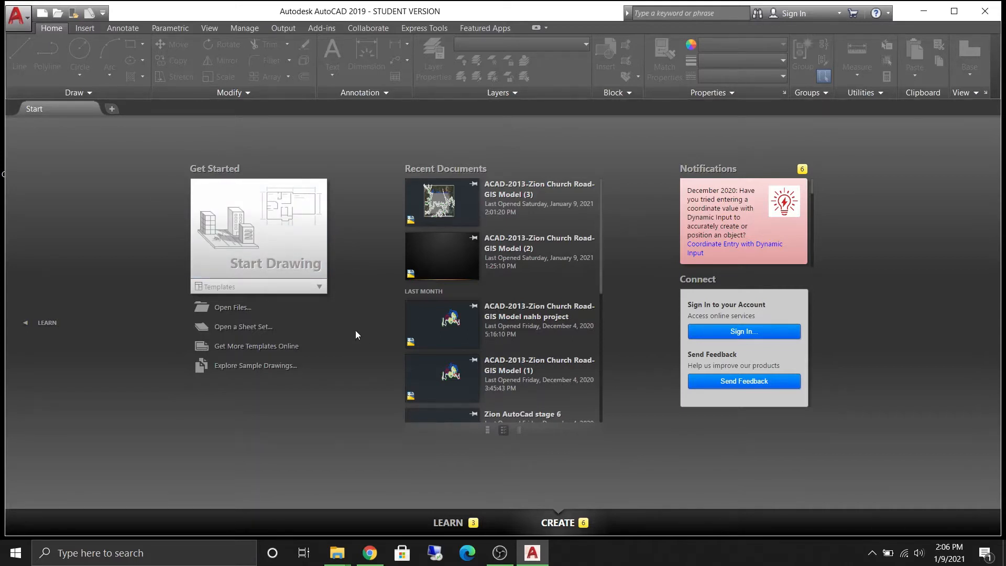
- Open the drawing ACAD-2013-Zion Church Road-GIS Model (2) from Downloads, declining the Online Map Data offer
{"action": "left_click", "coordinate": [17, 23]}
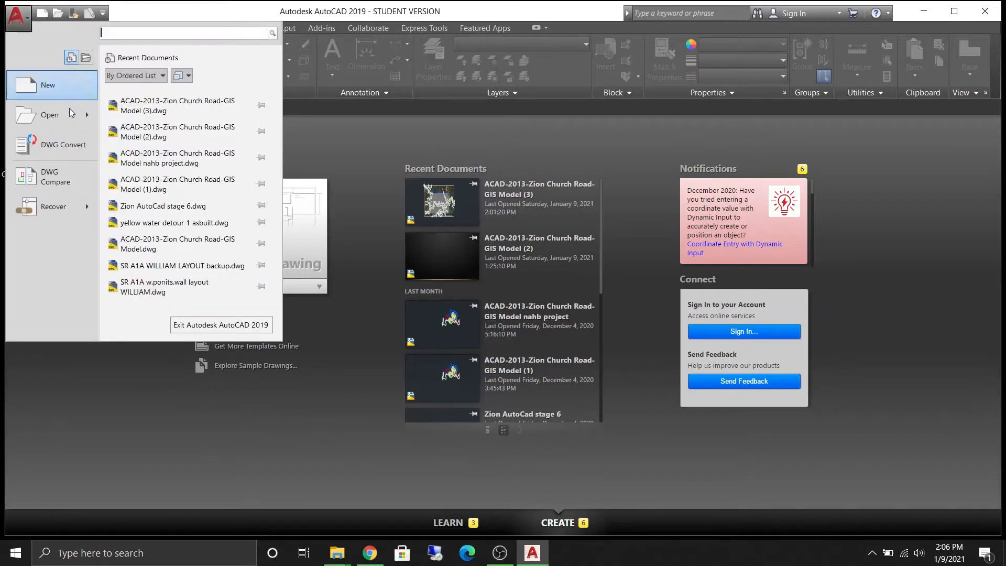
{"action": "mouse_move", "coordinate": [72, 120]}
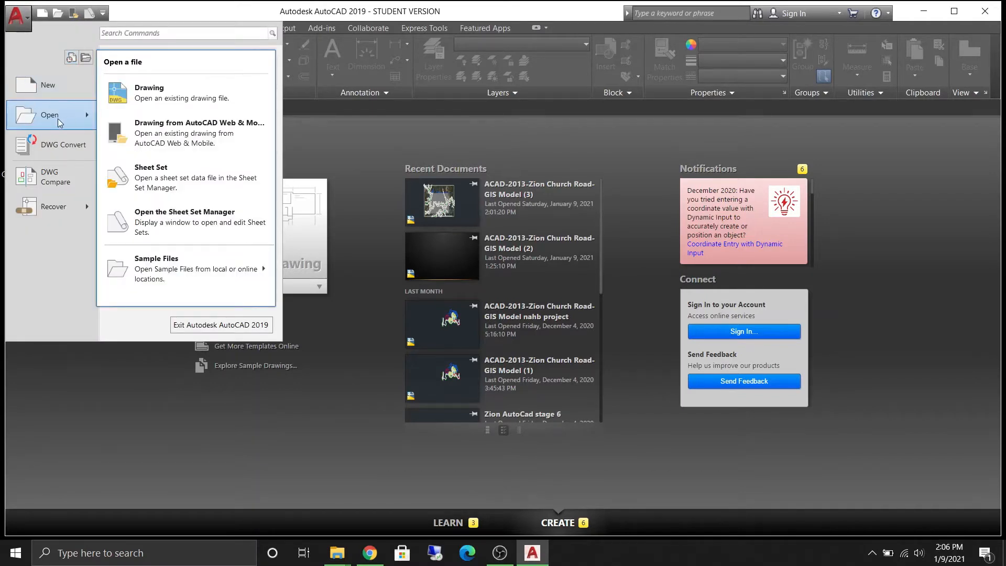
{"action": "left_click", "coordinate": [160, 90]}
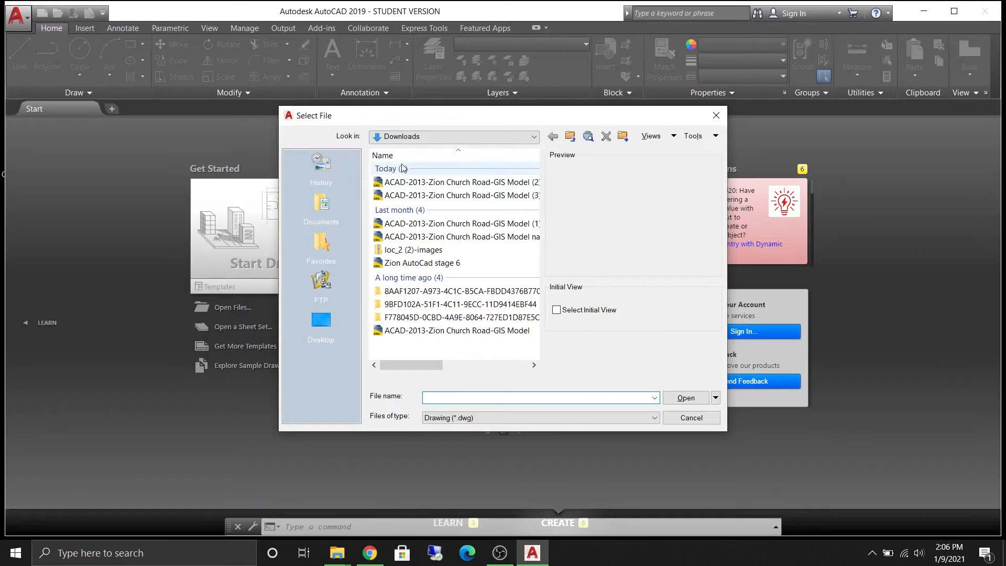
{"action": "left_click", "coordinate": [453, 182]}
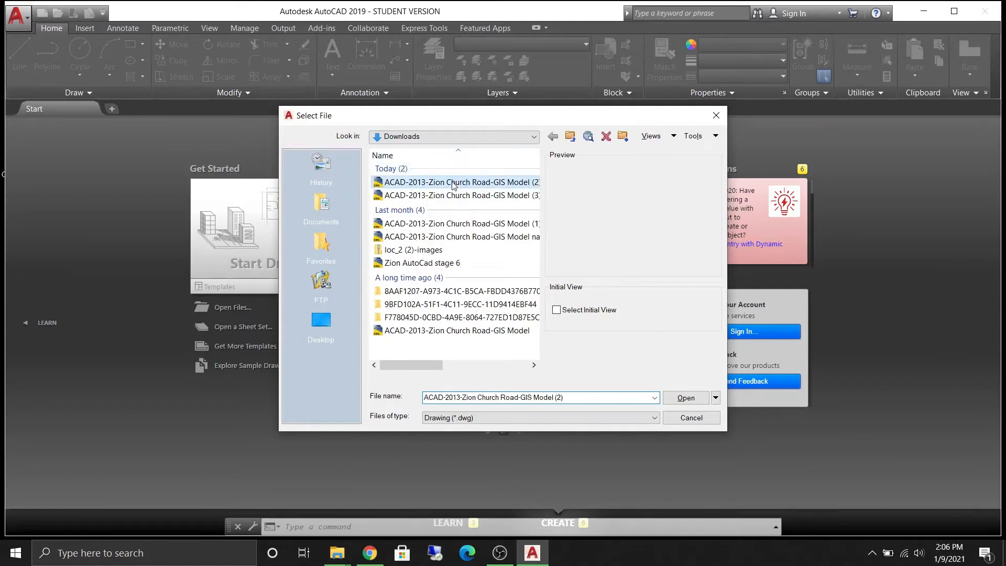
{"action": "left_click", "coordinate": [683, 398]}
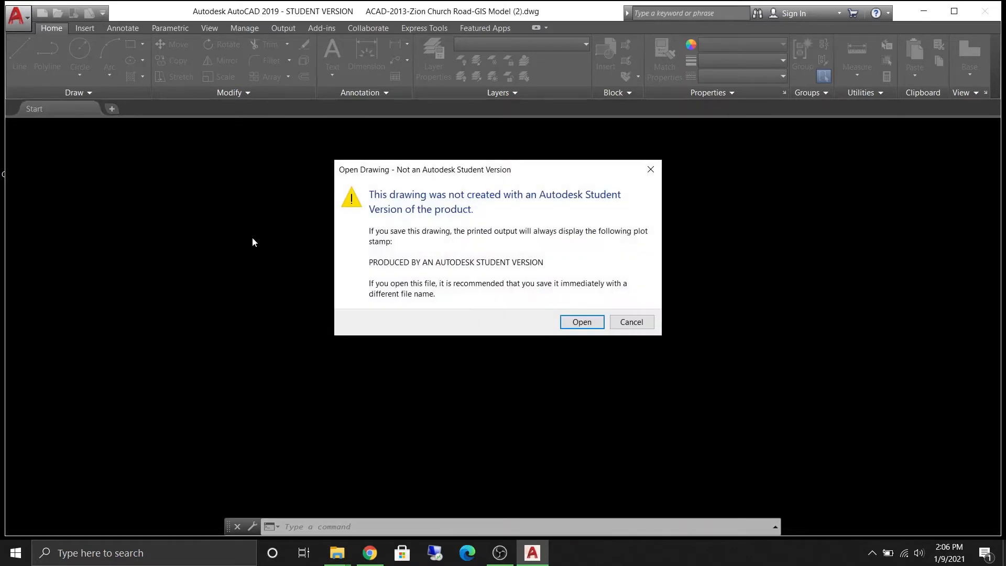
{"action": "left_click", "coordinate": [571, 322]}
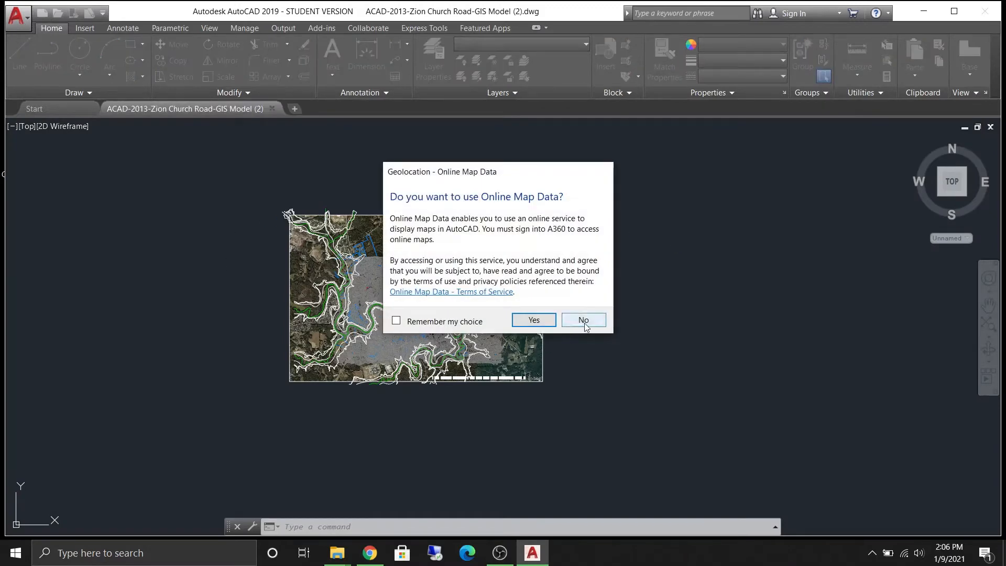
{"action": "left_click", "coordinate": [581, 320]}
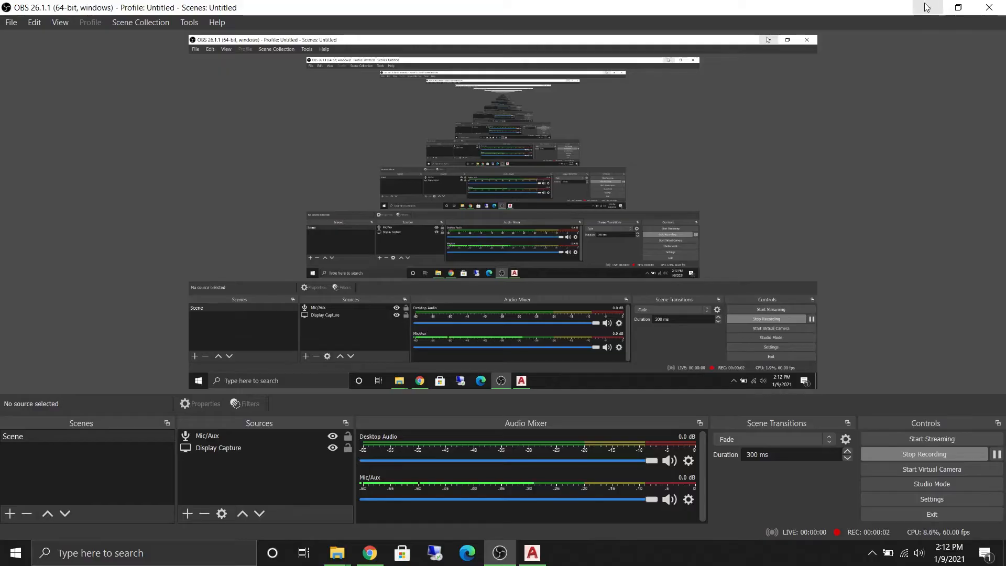
- Pan the drawing view around the property boundary with the Pan command, then exit the command
{"action": "left_click", "coordinate": [921, 7]}
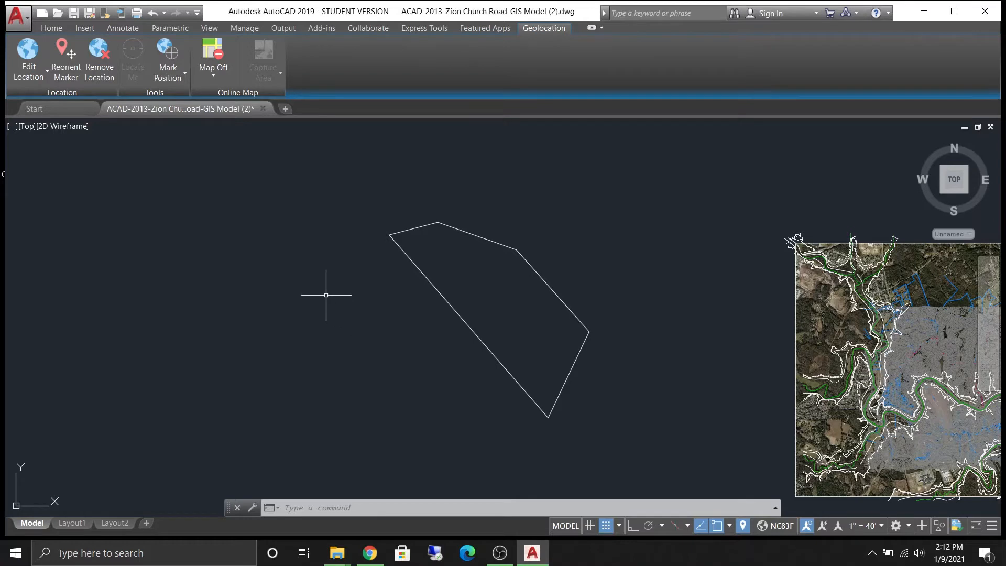
{"action": "right_click", "coordinate": [310, 241]}
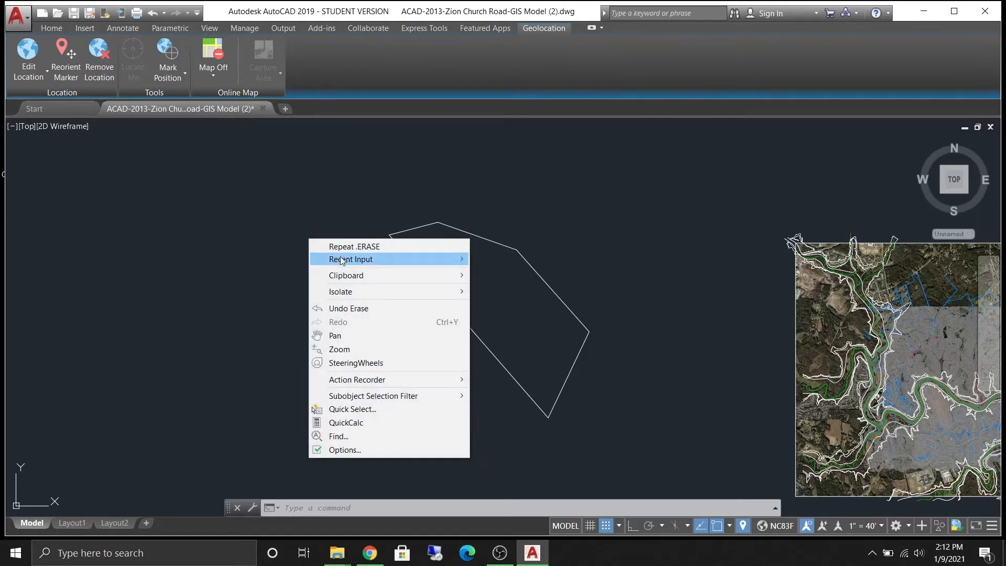
{"action": "left_click", "coordinate": [350, 335]}
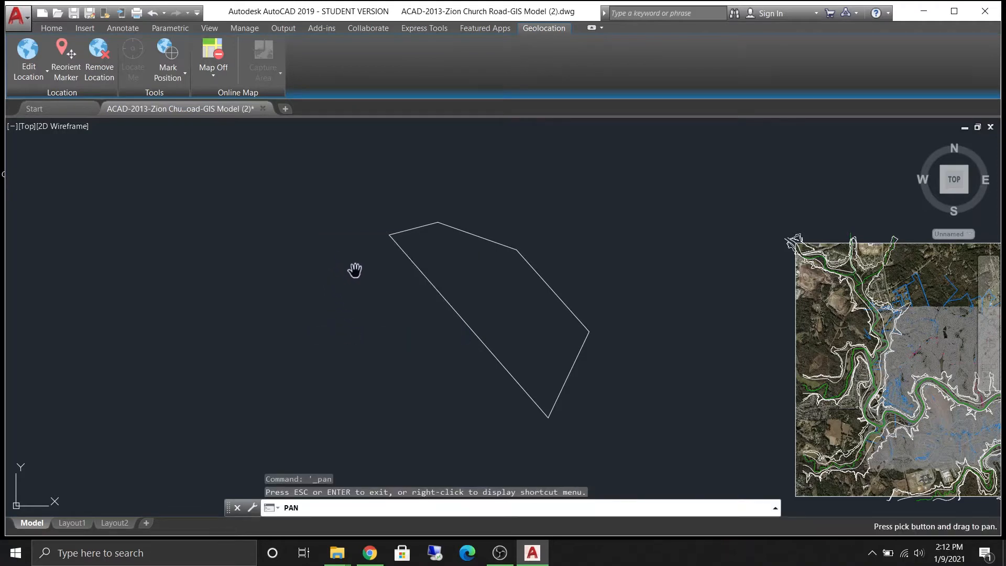
{"action": "mouse_move", "coordinate": [354, 270]}
{"action": "left_mouse_down"}
{"action": "mouse_move", "coordinate": [307, 330]}
{"action": "mouse_move", "coordinate": [486, 384]}
{"action": "mouse_move", "coordinate": [521, 380]}
{"action": "mouse_move", "coordinate": [526, 346]}
{"action": "mouse_move", "coordinate": [487, 262]}
{"action": "mouse_move", "coordinate": [390, 179]}
{"action": "mouse_move", "coordinate": [251, 260]}
{"action": "mouse_move", "coordinate": [337, 371]}
{"action": "mouse_move", "coordinate": [518, 380]}
{"action": "left_mouse_up"}
{"action": "mouse_move", "coordinate": [519, 295]}
{"action": "left_mouse_down"}
{"action": "mouse_move", "coordinate": [474, 267]}
{"action": "mouse_move", "coordinate": [442, 281]}
{"action": "mouse_move", "coordinate": [227, 233]}
{"action": "mouse_move", "coordinate": [152, 295]}
{"action": "mouse_move", "coordinate": [364, 362]}
{"action": "mouse_move", "coordinate": [477, 314]}
{"action": "mouse_move", "coordinate": [415, 305]}
{"action": "left_mouse_up"}
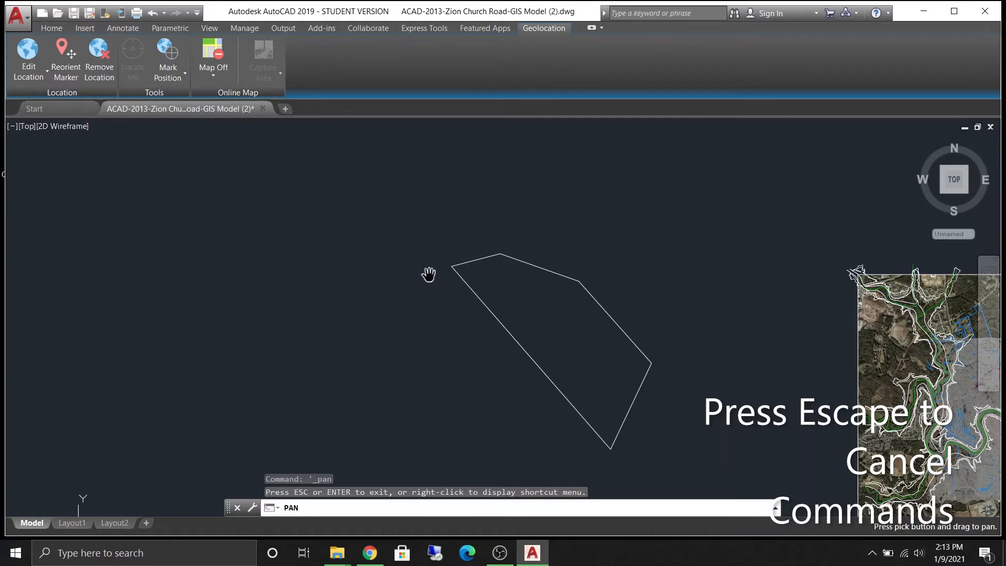
{"action": "key", "text": "Escape"}
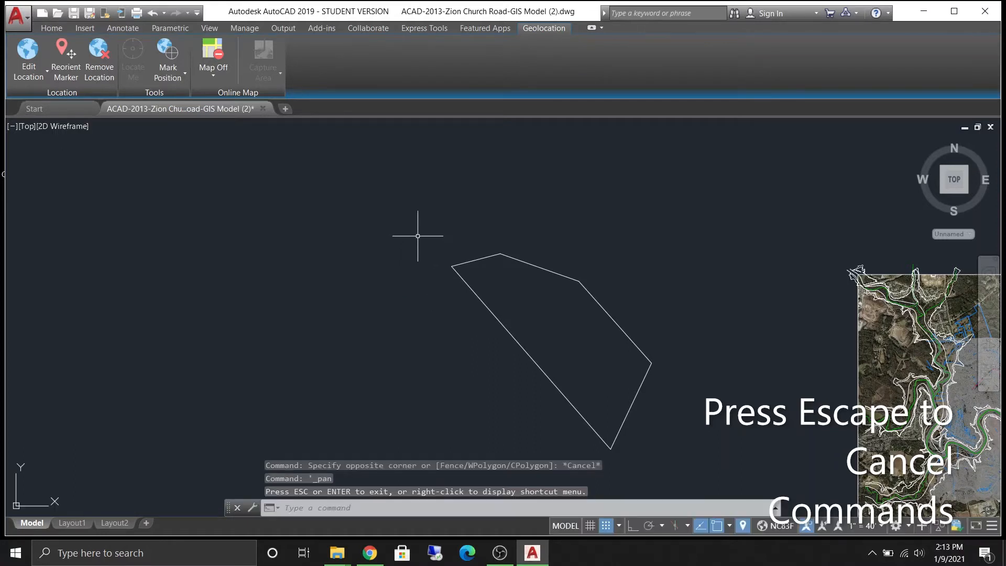
- Pan and zoom around the property boundary polygon directly with the mouse
{"action": "mouse_move", "coordinate": [413, 237]}
{"action": "middle_mouse_down"}
{"action": "mouse_move", "coordinate": [332, 297]}
{"action": "mouse_move", "coordinate": [499, 373]}
{"action": "mouse_move", "coordinate": [440, 218]}
{"action": "mouse_move", "coordinate": [419, 239]}
{"action": "middle_mouse_up"}
{"action": "middle_click_drag", "start_coordinate": [419, 366], "coordinate": [296, 176]}
{"action": "middle_click_drag", "start_coordinate": [511, 269], "coordinate": [251, 390]}
{"action": "middle_click_drag", "start_coordinate": [352, 275], "coordinate": [646, 339]}
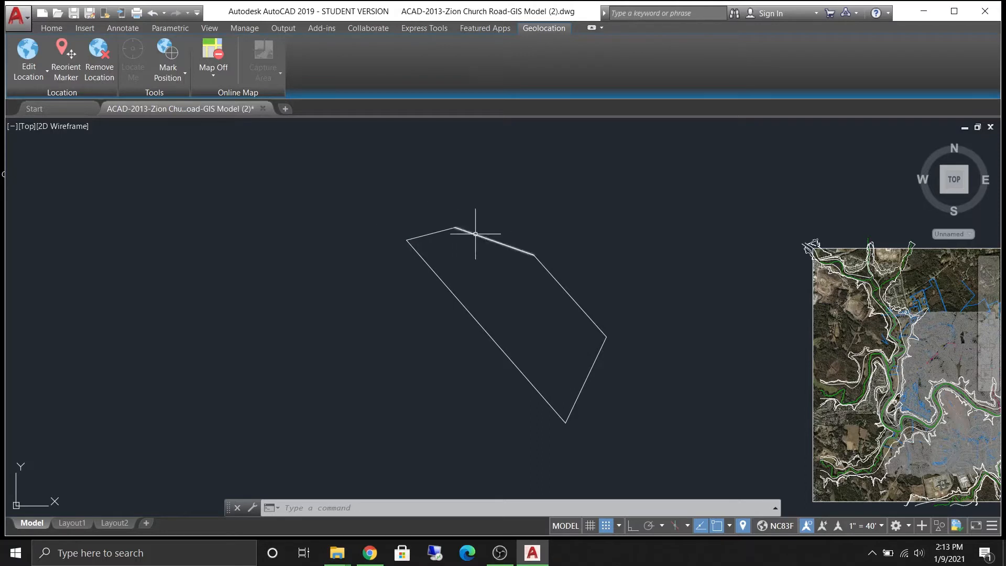
{"action": "scroll", "coordinate": [441, 218], "scroll_direction": "up", "scroll_amount": 10}
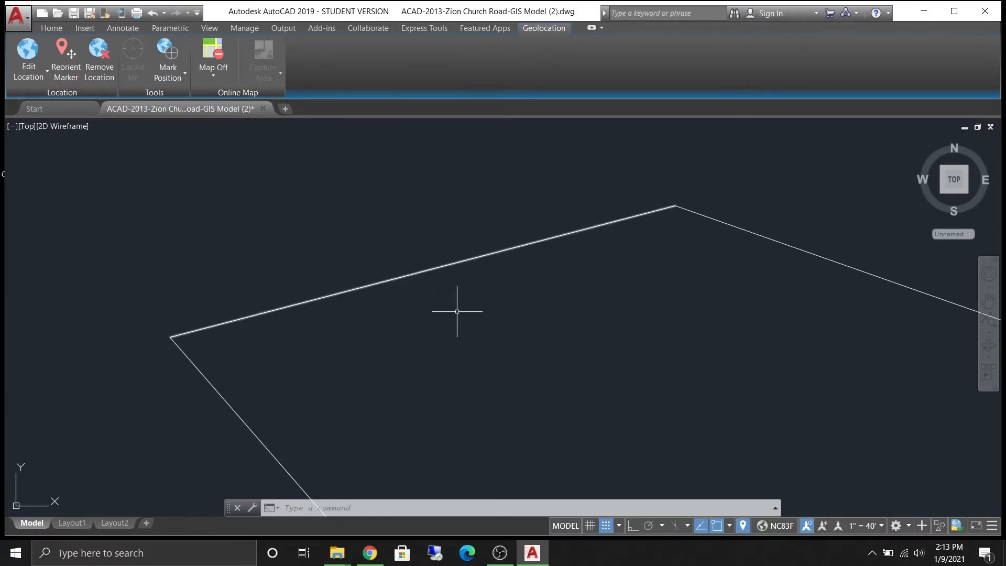
{"action": "scroll", "coordinate": [469, 283], "scroll_direction": "down", "scroll_amount": 4}
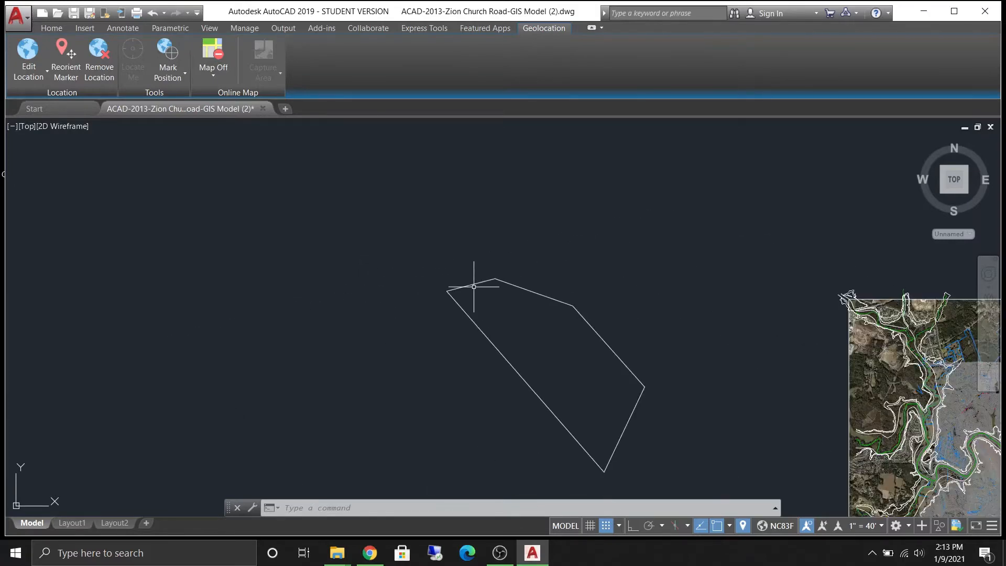
{"action": "scroll", "coordinate": [474, 285], "scroll_direction": "up", "scroll_amount": 5}
{"action": "scroll", "coordinate": [474, 285], "scroll_direction": "down", "scroll_amount": 5}
{"action": "scroll", "coordinate": [485, 307], "scroll_direction": "up", "scroll_amount": 4}
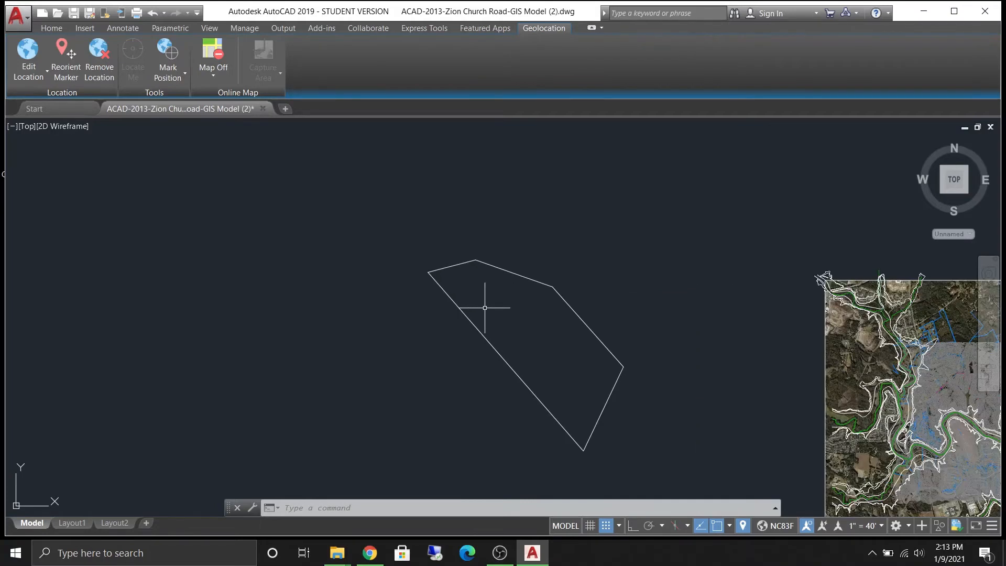
{"action": "scroll", "coordinate": [455, 297], "scroll_direction": "up", "scroll_amount": 2}
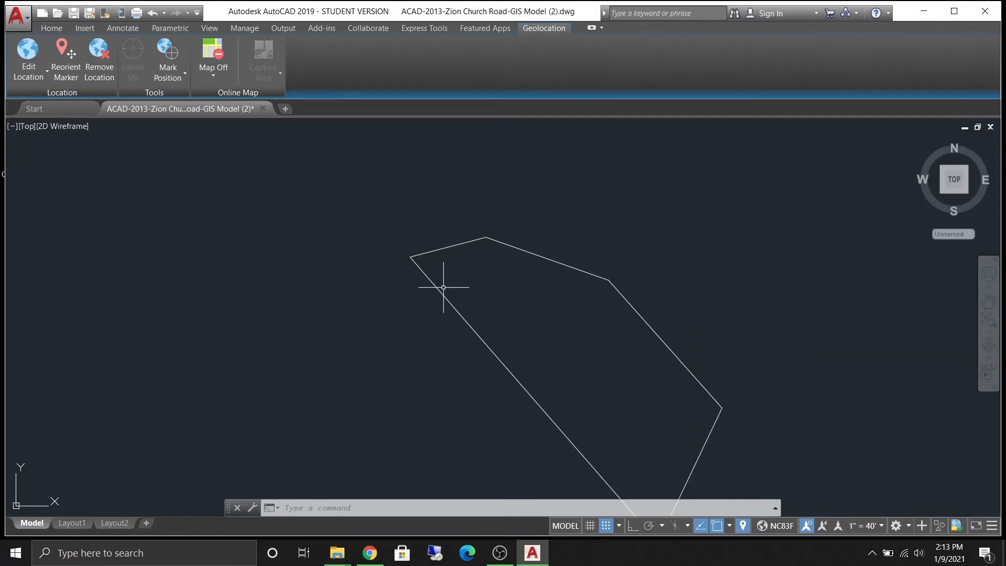
- Zoom in and out on the property boundary with the realtime Zoom command, then exit the command
{"action": "right_click", "coordinate": [249, 218]}
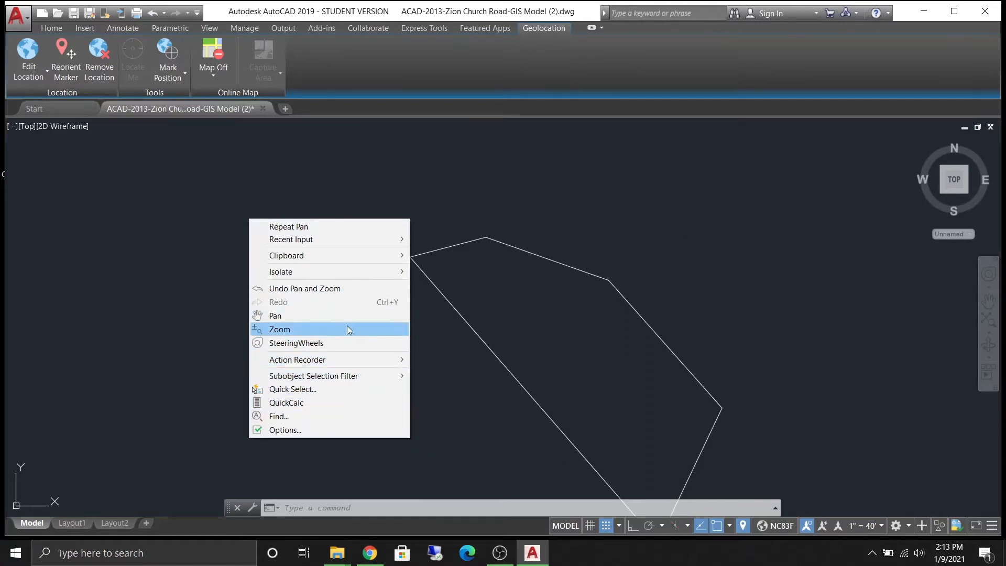
{"action": "left_click", "coordinate": [282, 329]}
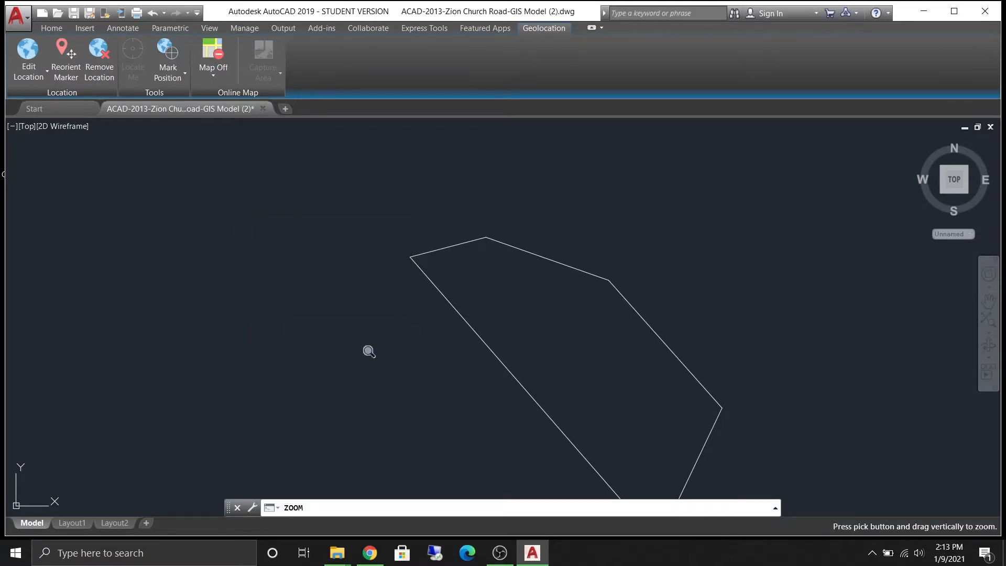
{"action": "mouse_move", "coordinate": [369, 351]}
{"action": "left_mouse_down"}
{"action": "mouse_move", "coordinate": [377, 330]}
{"action": "mouse_move", "coordinate": [359, 296]}
{"action": "mouse_move", "coordinate": [363, 213]}
{"action": "mouse_move", "coordinate": [341, 344]}
{"action": "mouse_move", "coordinate": [347, 499]}
{"action": "mouse_move", "coordinate": [350, 312]}
{"action": "mouse_move", "coordinate": [325, 125]}
{"action": "left_mouse_up"}
{"action": "left_click_drag", "start_coordinate": [335, 351], "coordinate": [314, 205]}
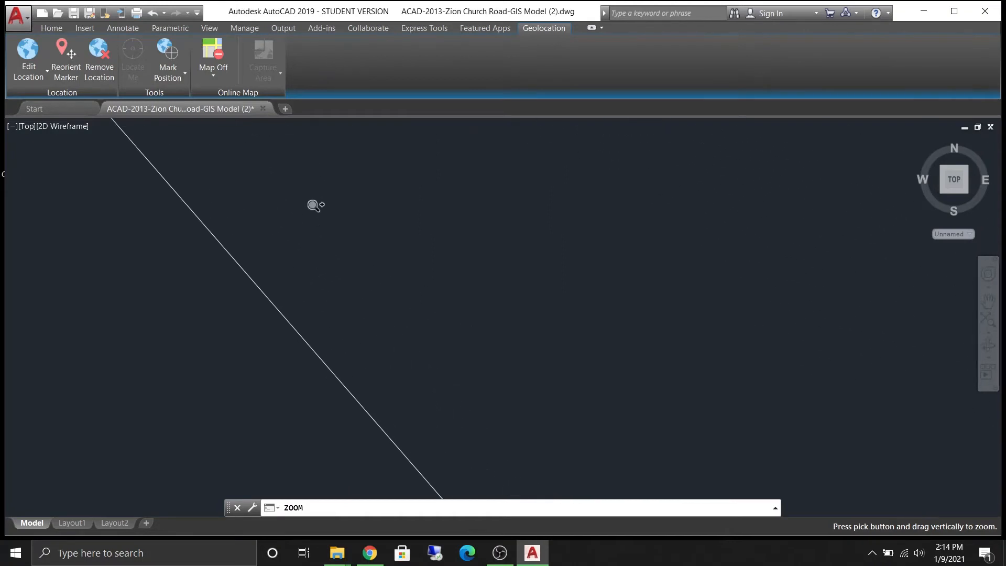
{"action": "left_click_drag", "start_coordinate": [334, 292], "coordinate": [311, 215]}
{"action": "left_click_drag", "start_coordinate": [333, 417], "coordinate": [313, 450]}
{"action": "left_click_drag", "start_coordinate": [322, 253], "coordinate": [319, 465]}
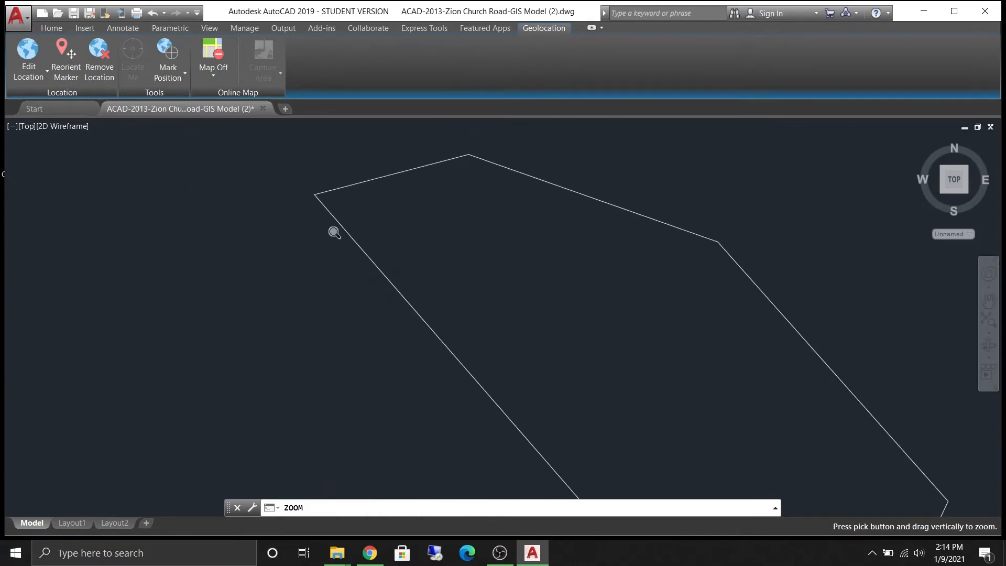
{"action": "left_click_drag", "start_coordinate": [333, 229], "coordinate": [320, 418]}
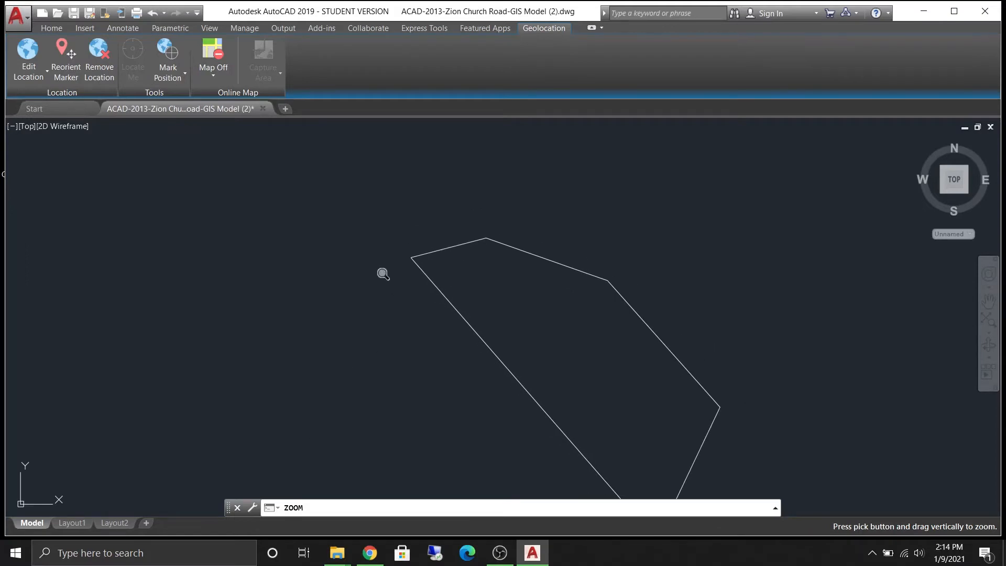
{"action": "key", "text": "Escape"}
- Zoom out and pick the property boundary's segments one by one, then clear the selection
{"action": "scroll", "coordinate": [374, 294], "scroll_direction": "down", "scroll_amount": 2}
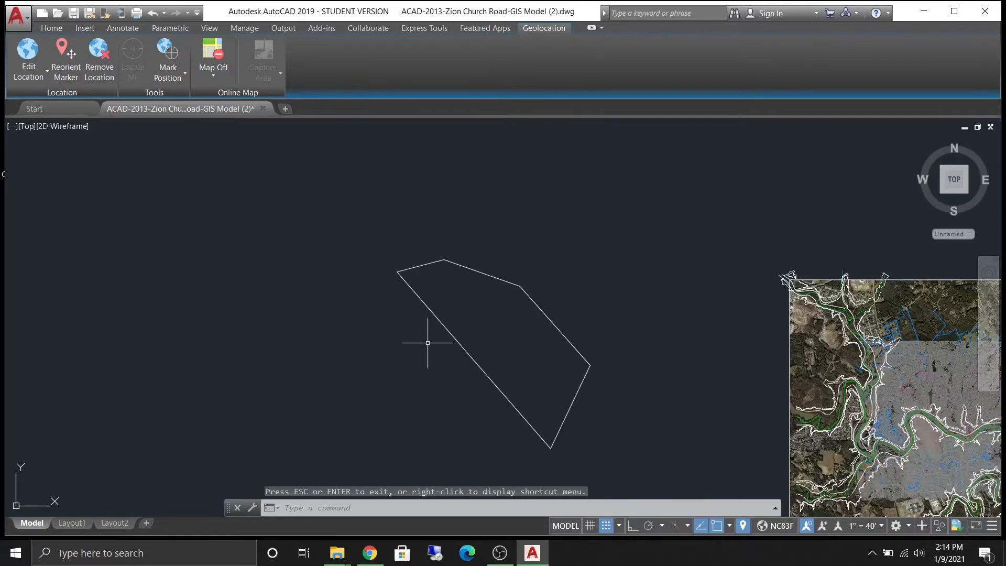
{"action": "left_click", "coordinate": [478, 271]}
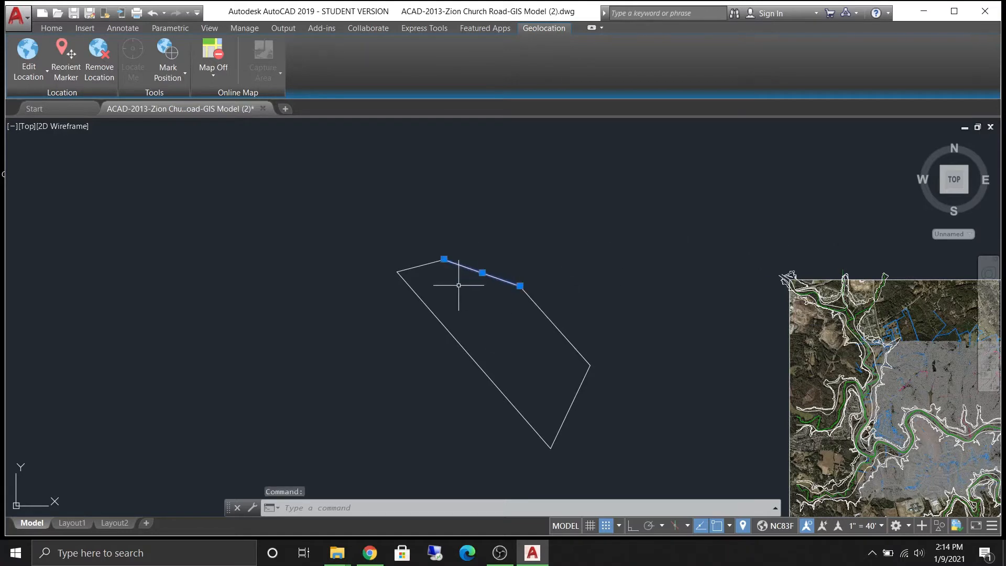
{"action": "left_click", "coordinate": [548, 318]}
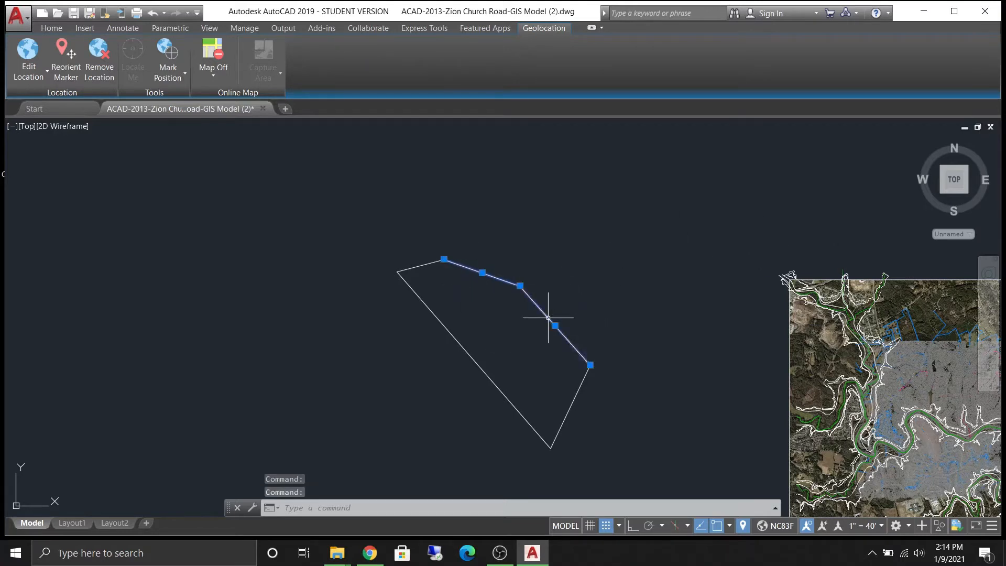
{"action": "left_click", "coordinate": [571, 416]}
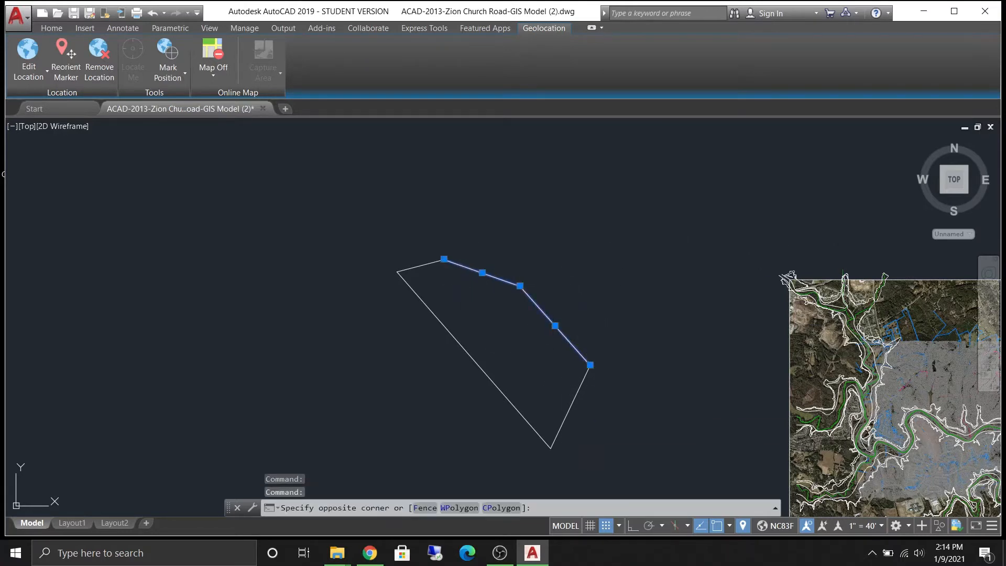
{"action": "left_click", "coordinate": [572, 405]}
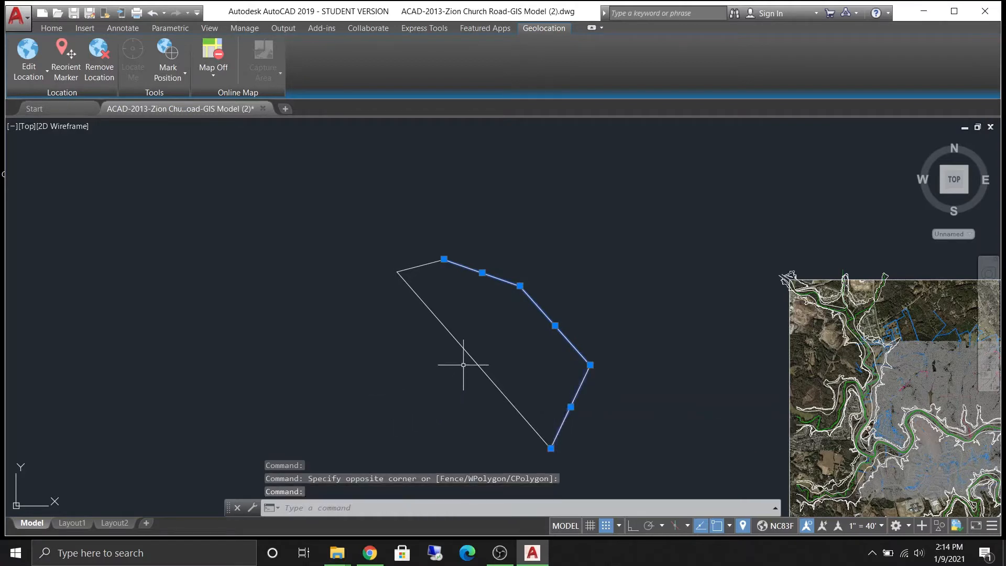
{"action": "left_click", "coordinate": [419, 262]}
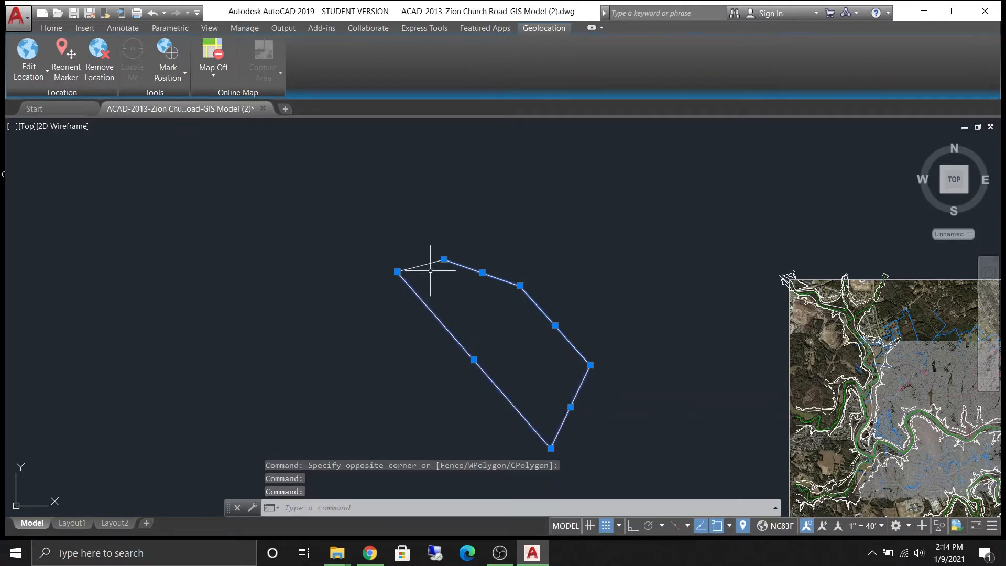
{"action": "left_click", "coordinate": [418, 265]}
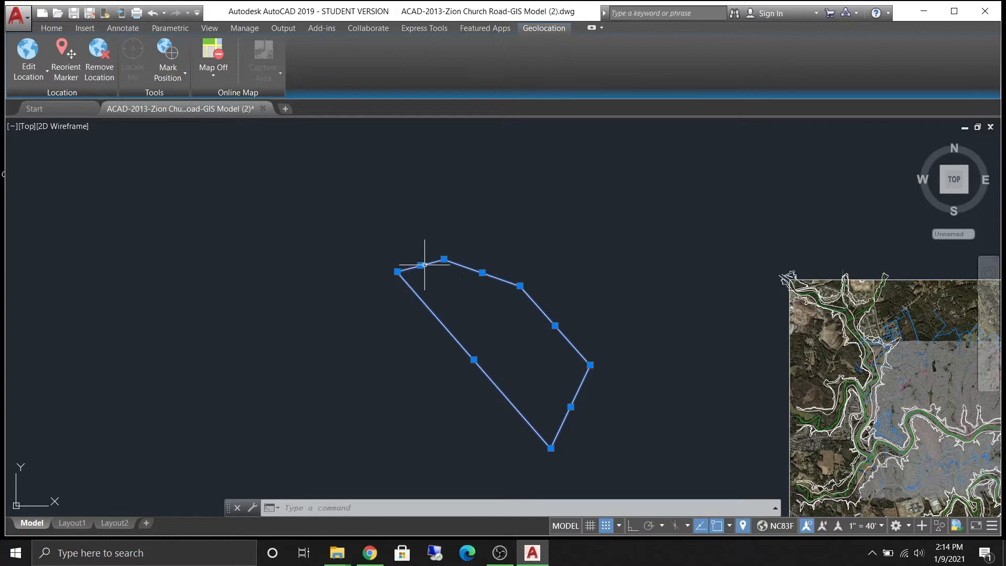
{"action": "key", "text": "Escape"}
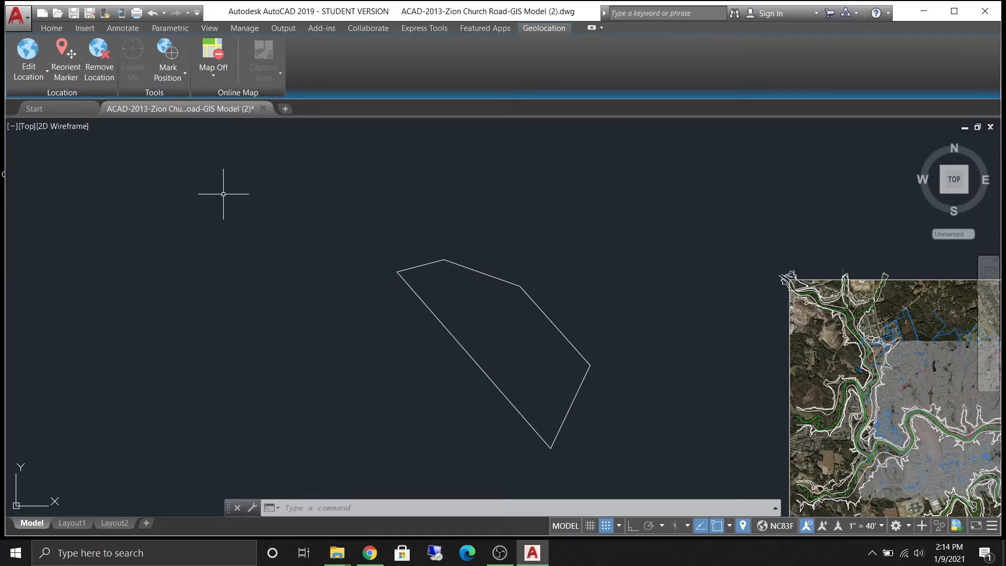
- Practise window and crossing selections around the property boundary, cancelling each selection
{"action": "left_click", "coordinate": [278, 192]}
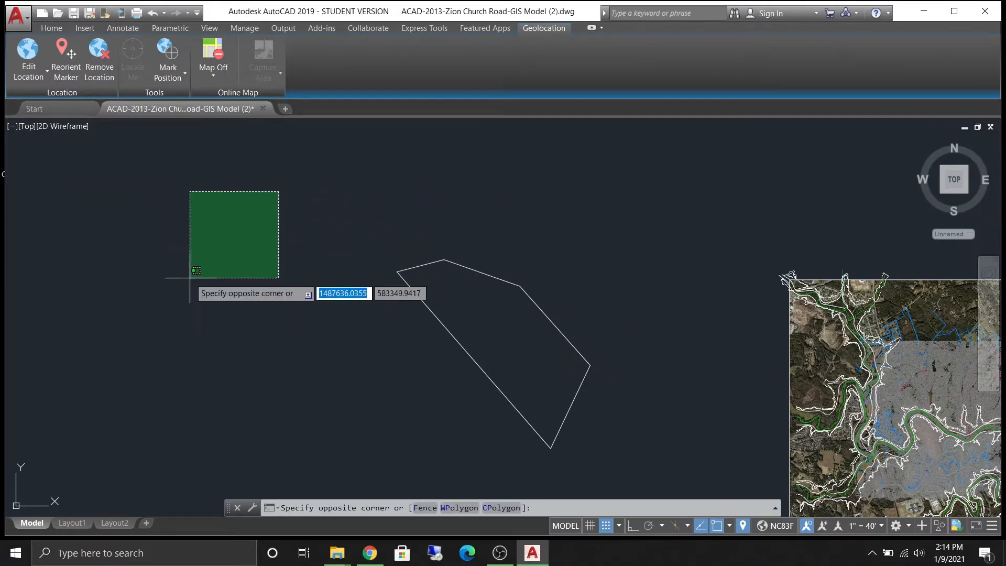
{"action": "key", "text": "Escape"}
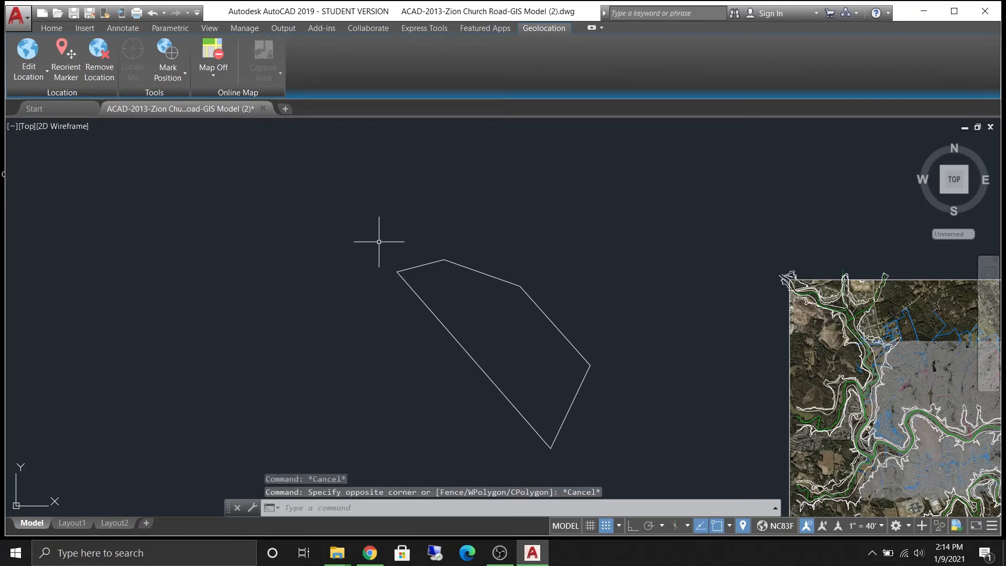
{"action": "left_click", "coordinate": [289, 227]}
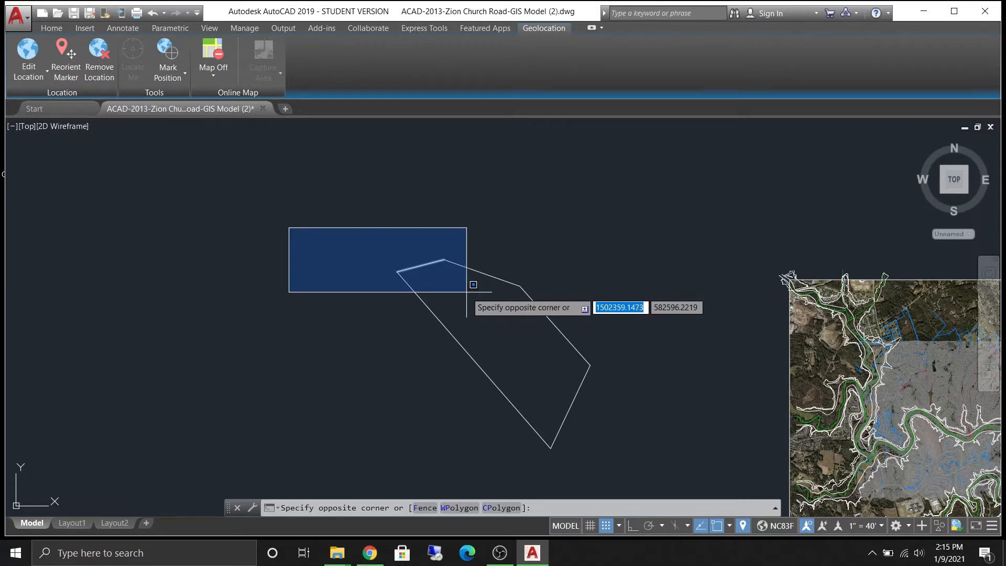
{"action": "left_click", "coordinate": [546, 351]}
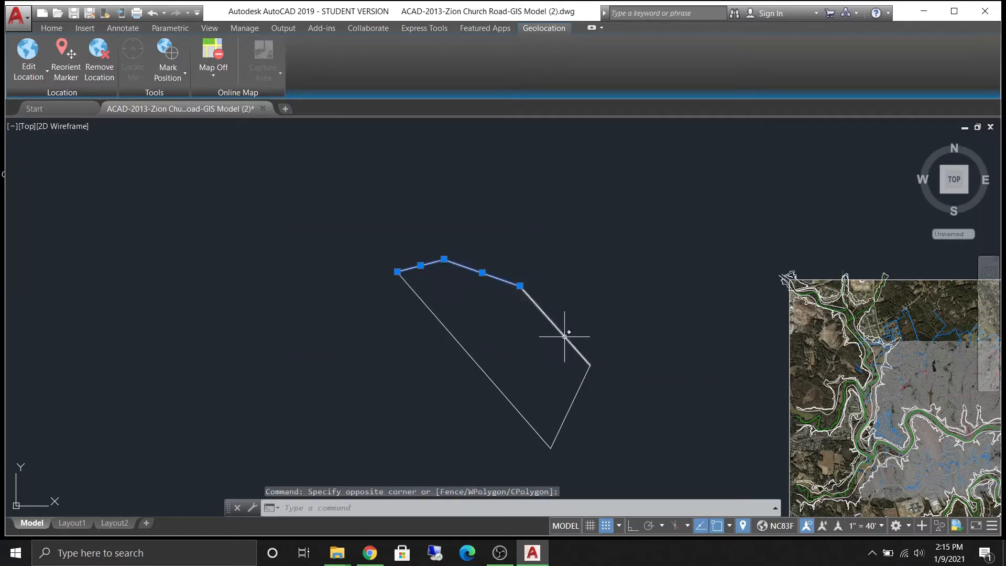
{"action": "key", "text": "Escape"}
{"action": "key", "text": "Escape"}
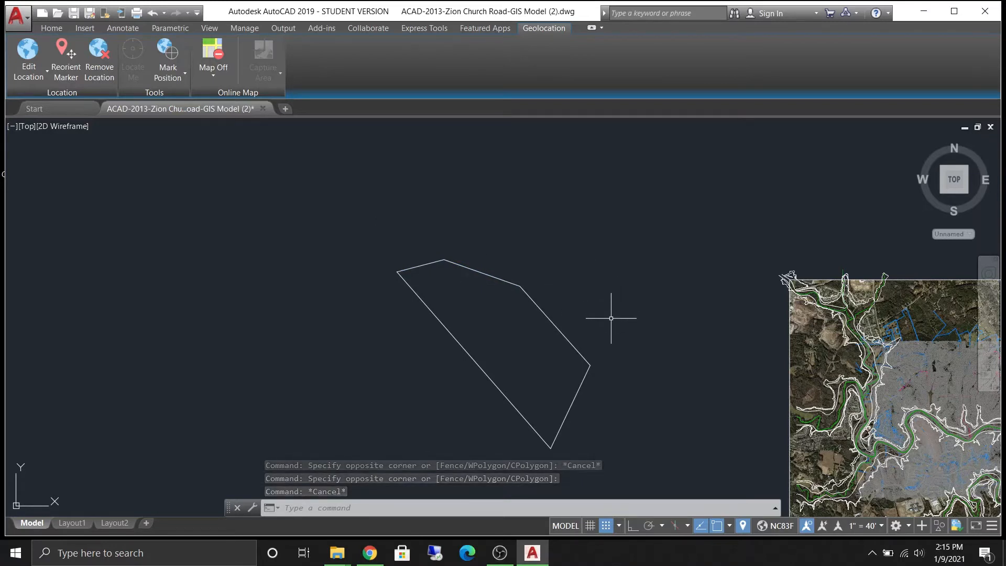
{"action": "left_click", "coordinate": [622, 315]}
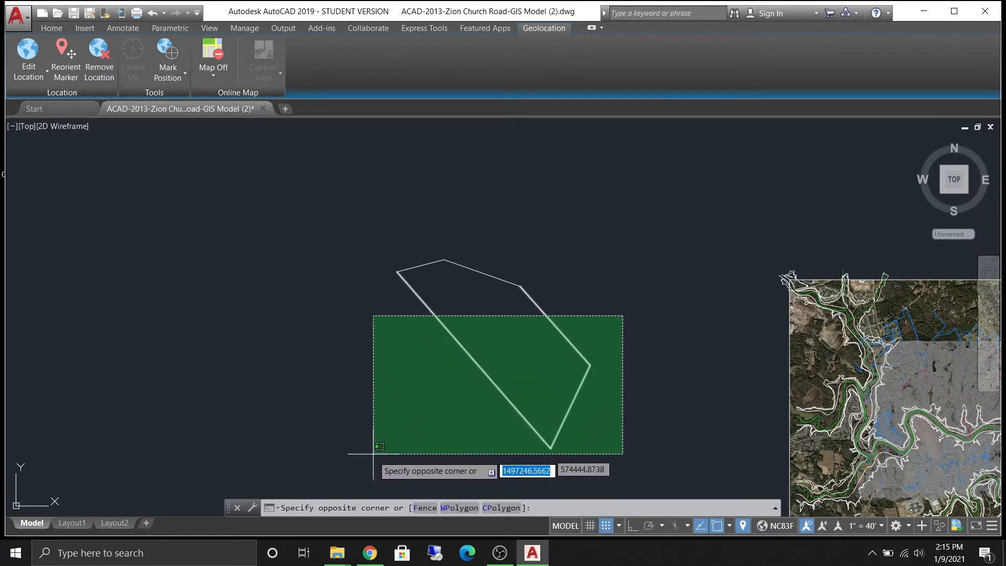
{"action": "left_click", "coordinate": [219, 183]}
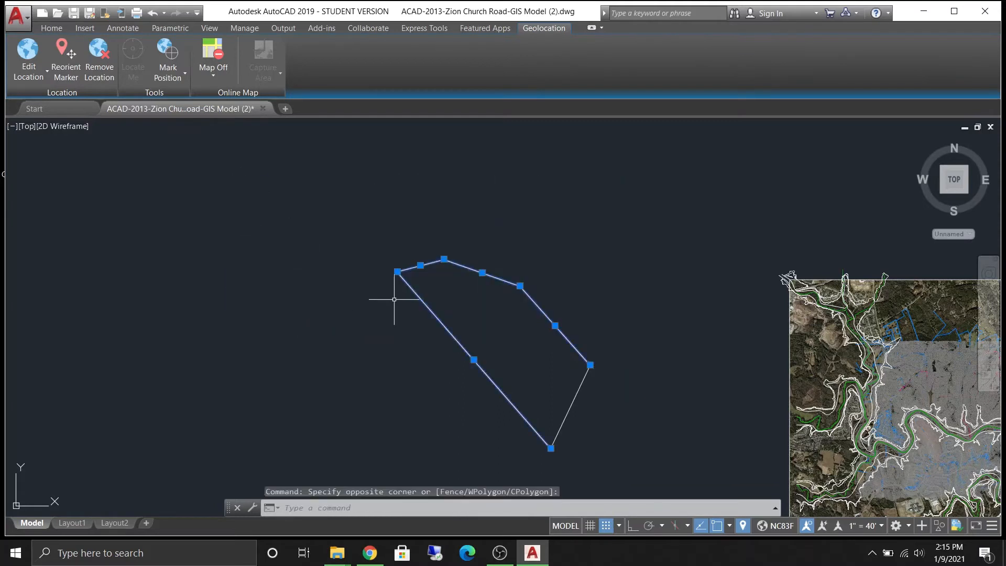
{"action": "key", "text": "Escape"}
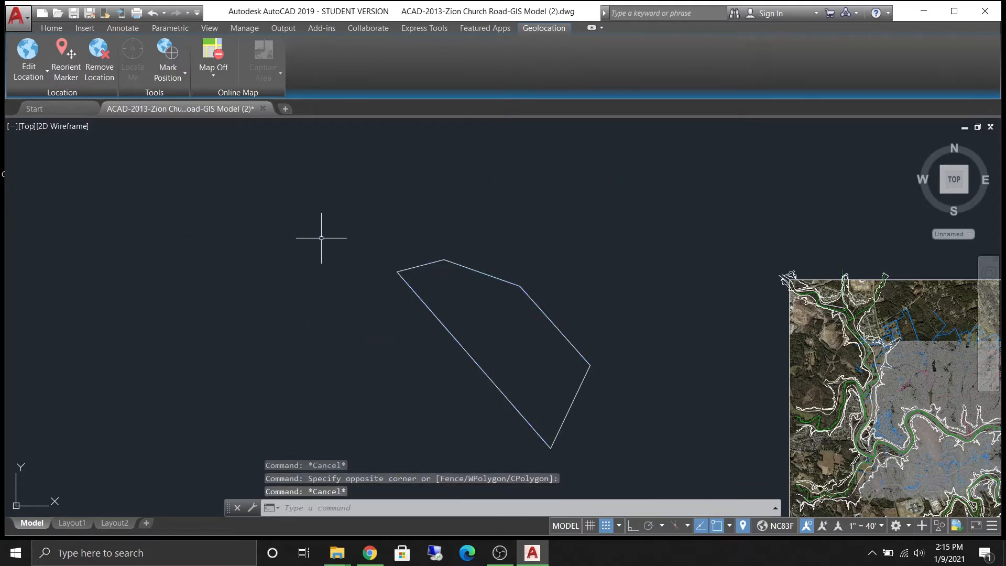
{"action": "mouse_move", "coordinate": [335, 189]}
{"action": "left_mouse_down"}
{"action": "mouse_move", "coordinate": [343, 257]}
{"action": "mouse_move", "coordinate": [438, 218]}
{"action": "mouse_move", "coordinate": [258, 148]}
{"action": "mouse_move", "coordinate": [208, 270]}
{"action": "mouse_move", "coordinate": [374, 317]}
{"action": "mouse_move", "coordinate": [430, 199]}
{"action": "mouse_move", "coordinate": [217, 153]}
{"action": "mouse_move", "coordinate": [238, 280]}
{"action": "mouse_move", "coordinate": [274, 314]}
{"action": "mouse_move", "coordinate": [227, 404]}
{"action": "mouse_move", "coordinate": [308, 371]}
{"action": "mouse_move", "coordinate": [292, 312]}
{"action": "mouse_move", "coordinate": [299, 224]}
{"action": "mouse_move", "coordinate": [281, 218]}
{"action": "left_mouse_up"}
{"action": "key", "text": "Escape"}
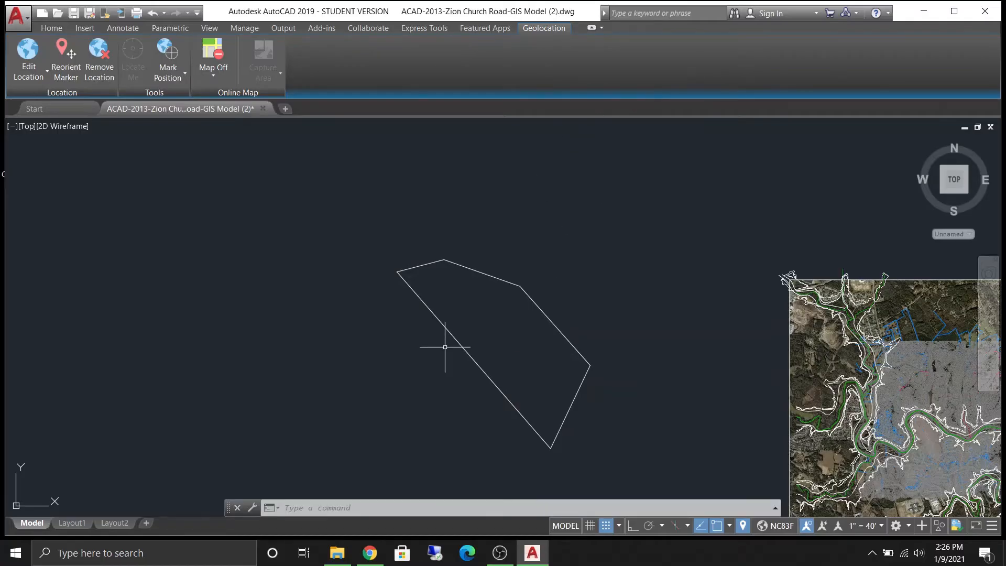
- Pan to the boundary polygon, select it with a crossing window and erase it
{"action": "mouse_move", "coordinate": [663, 310]}
{"action": "middle_mouse_down"}
{"action": "mouse_move", "coordinate": [478, 262]}
{"action": "mouse_move", "coordinate": [287, 252]}
{"action": "middle_mouse_up"}
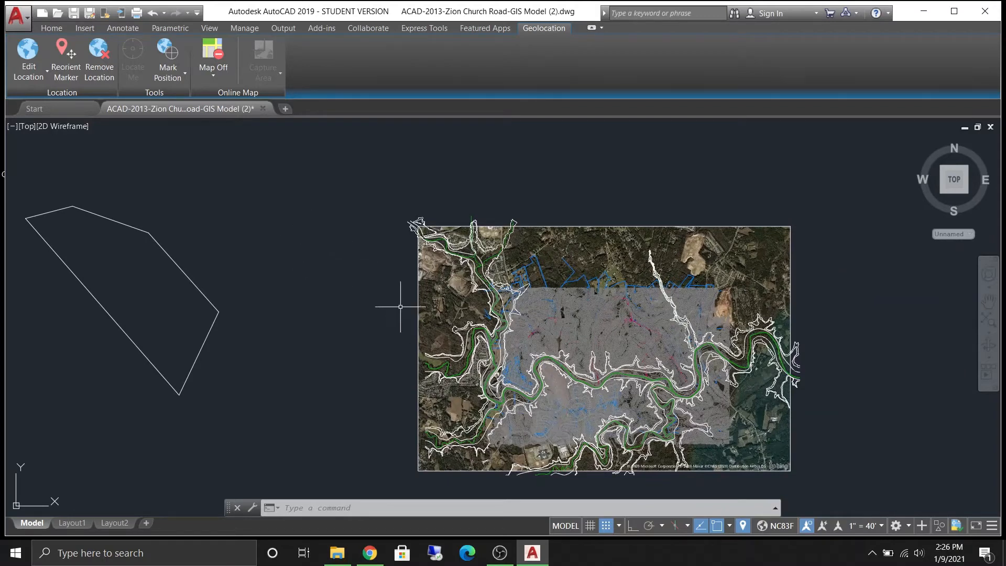
{"action": "mouse_move", "coordinate": [384, 304]}
{"action": "middle_mouse_down"}
{"action": "mouse_move", "coordinate": [388, 272]}
{"action": "mouse_move", "coordinate": [625, 258]}
{"action": "middle_mouse_up"}
{"action": "left_click", "coordinate": [505, 403]}
{"action": "left_click", "coordinate": [204, 154]}
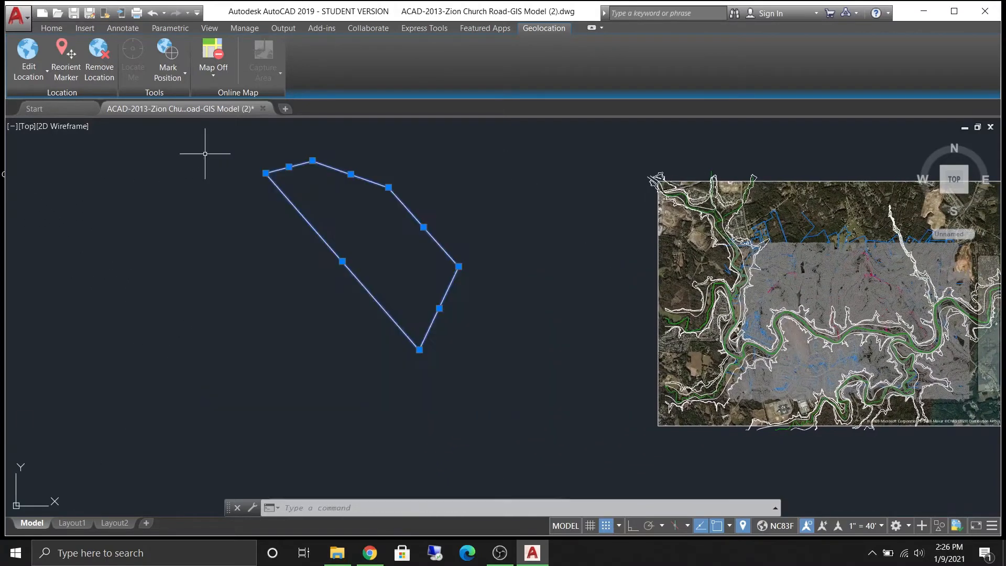
{"action": "key", "text": "Delete"}
- Pan and zoom around the geolocated aerial map image and its contour and parcel linework
{"action": "mouse_move", "coordinate": [561, 299]}
{"action": "middle_mouse_down"}
{"action": "mouse_move", "coordinate": [353, 366]}
{"action": "mouse_move", "coordinate": [100, 323]}
{"action": "mouse_move", "coordinate": [294, 299]}
{"action": "middle_mouse_up"}
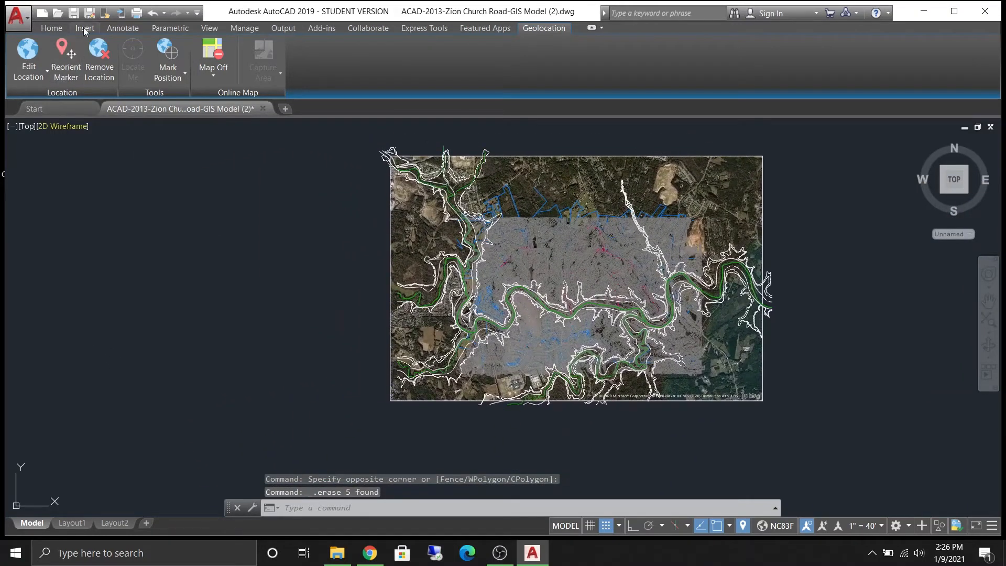
{"action": "left_click", "coordinate": [56, 29]}
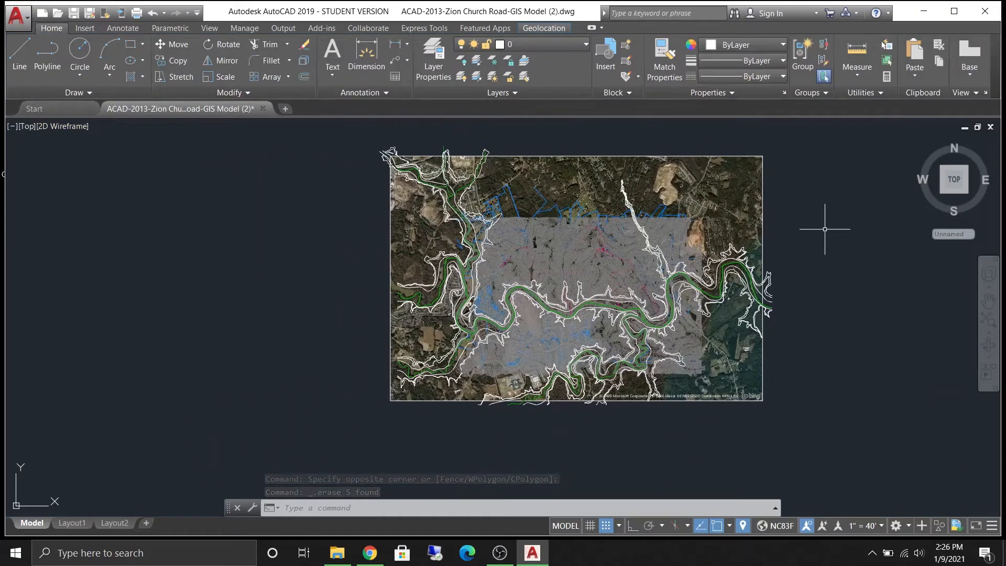
{"action": "mouse_move", "coordinate": [771, 233]}
{"action": "middle_mouse_down"}
{"action": "mouse_move", "coordinate": [611, 295]}
{"action": "mouse_move", "coordinate": [587, 315]}
{"action": "middle_mouse_up"}
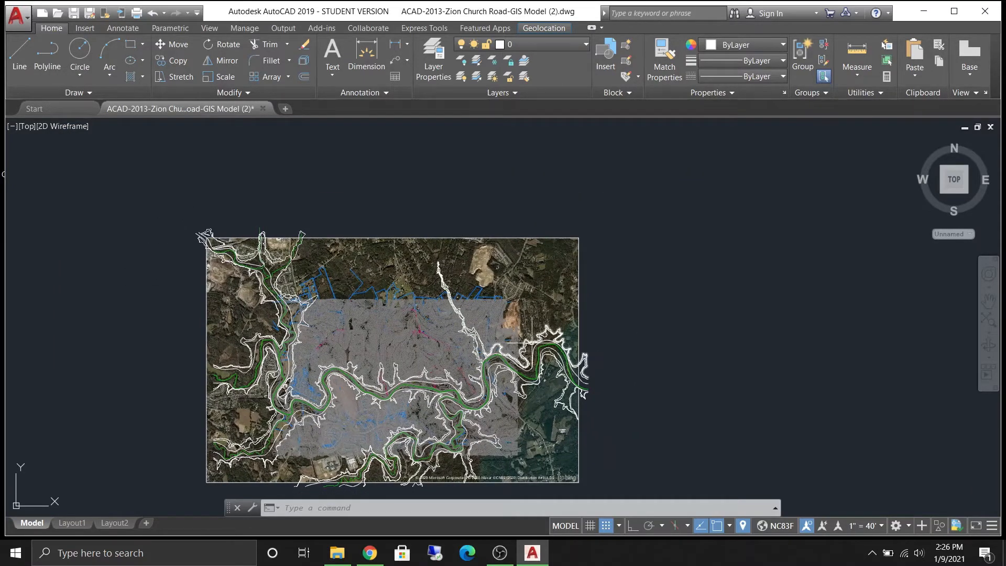
{"action": "scroll", "coordinate": [472, 267], "scroll_direction": "up", "scroll_amount": 3}
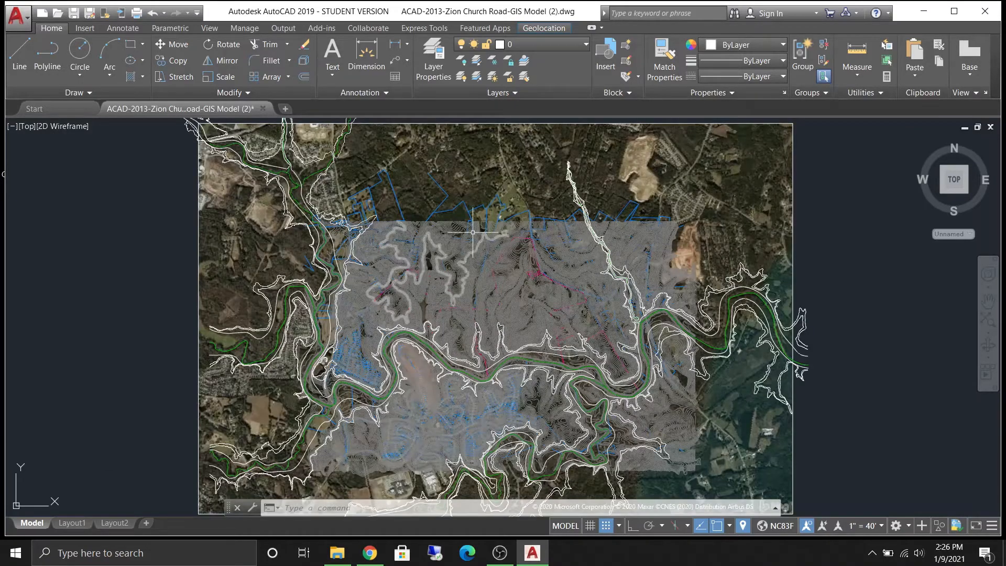
{"action": "scroll", "coordinate": [465, 225], "scroll_direction": "up", "scroll_amount": 4}
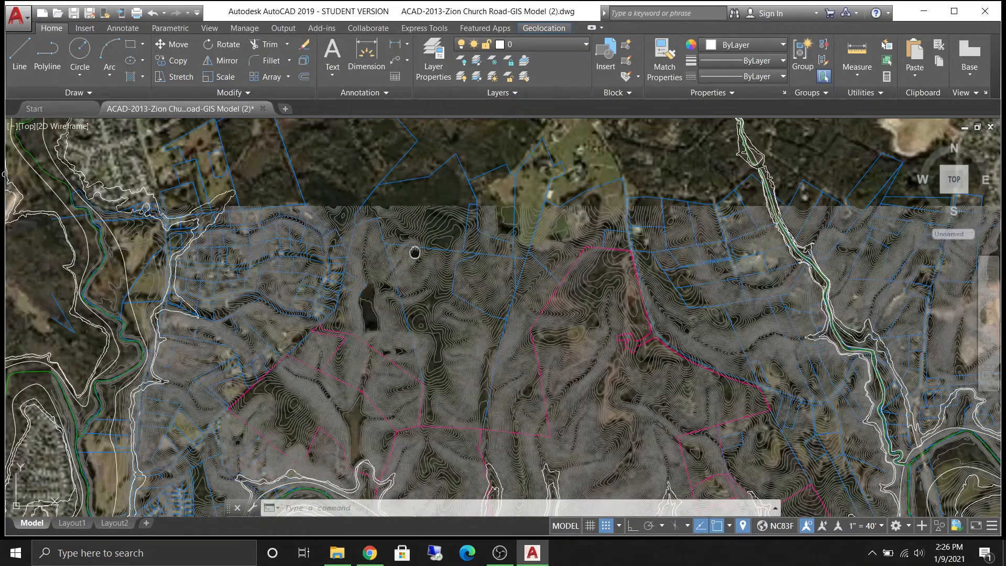
{"action": "mouse_move", "coordinate": [419, 236]}
{"action": "middle_mouse_down"}
{"action": "mouse_move", "coordinate": [404, 411]}
{"action": "mouse_move", "coordinate": [448, 395]}
{"action": "middle_mouse_up"}
{"action": "mouse_move", "coordinate": [525, 163]}
{"action": "middle_mouse_down"}
{"action": "mouse_move", "coordinate": [483, 397]}
{"action": "mouse_move", "coordinate": [443, 474]}
{"action": "middle_mouse_up"}
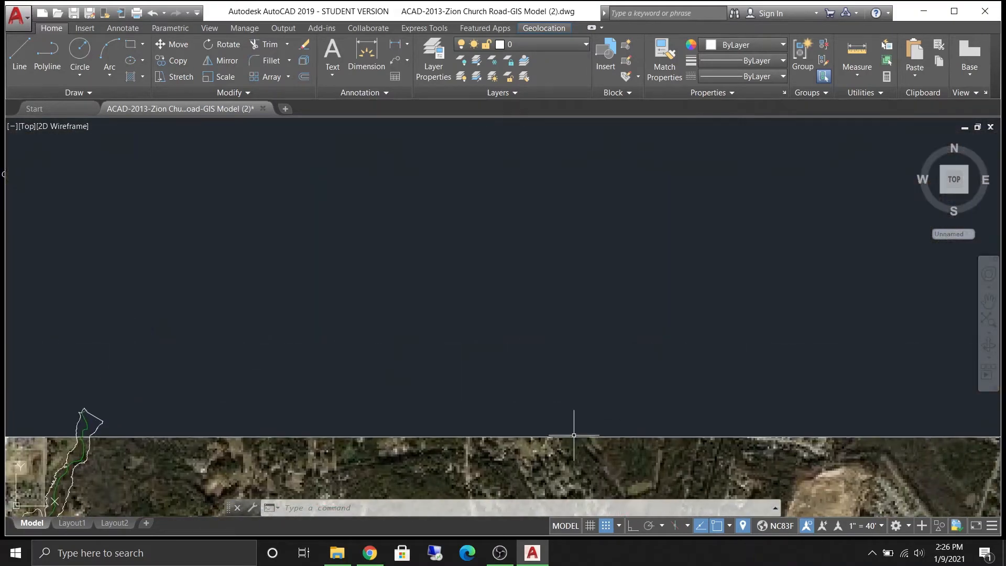
{"action": "middle_click_drag", "start_coordinate": [644, 474], "coordinate": [645, 225]}
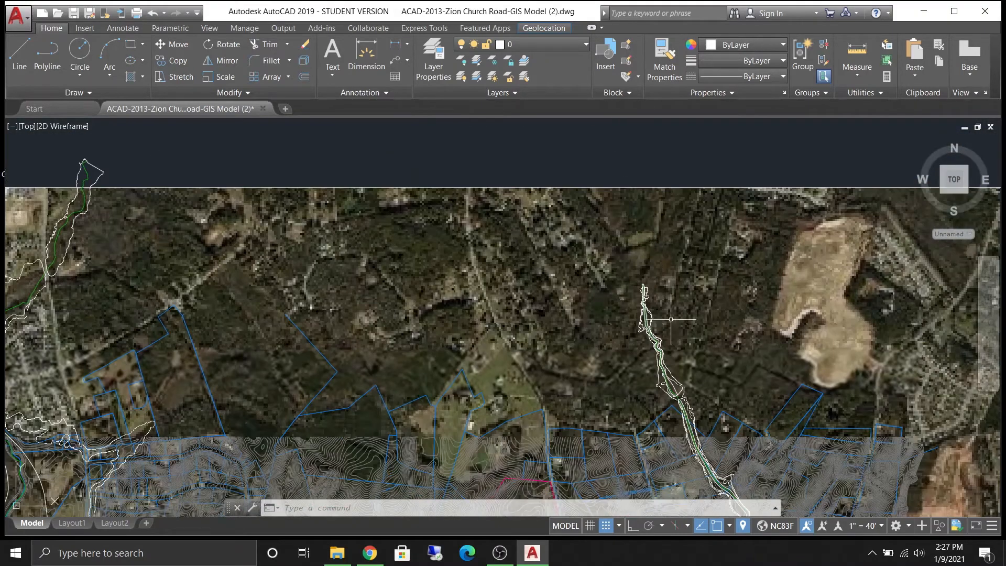
{"action": "scroll", "coordinate": [670, 319], "scroll_direction": "down", "scroll_amount": 4}
{"action": "mouse_move", "coordinate": [634, 332]}
{"action": "middle_mouse_down"}
{"action": "mouse_move", "coordinate": [551, 231]}
{"action": "mouse_move", "coordinate": [392, 211]}
{"action": "middle_mouse_up"}
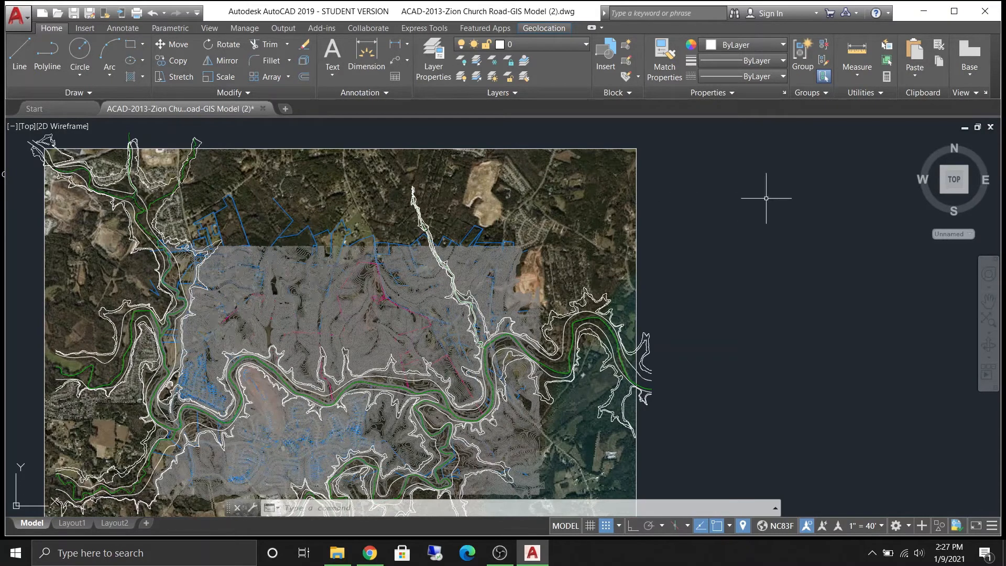
- Select the Geomap image to view its map image properties, deselect it, and zoom into the contours
{"action": "left_click", "coordinate": [636, 194]}
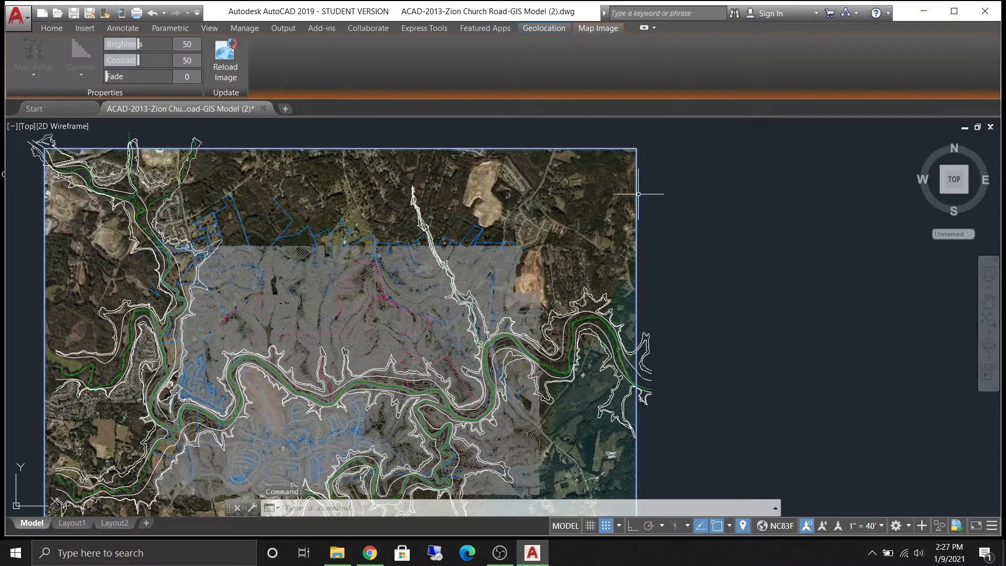
{"action": "key", "text": "Escape"}
{"action": "scroll", "coordinate": [332, 293], "scroll_direction": "up", "scroll_amount": 5}
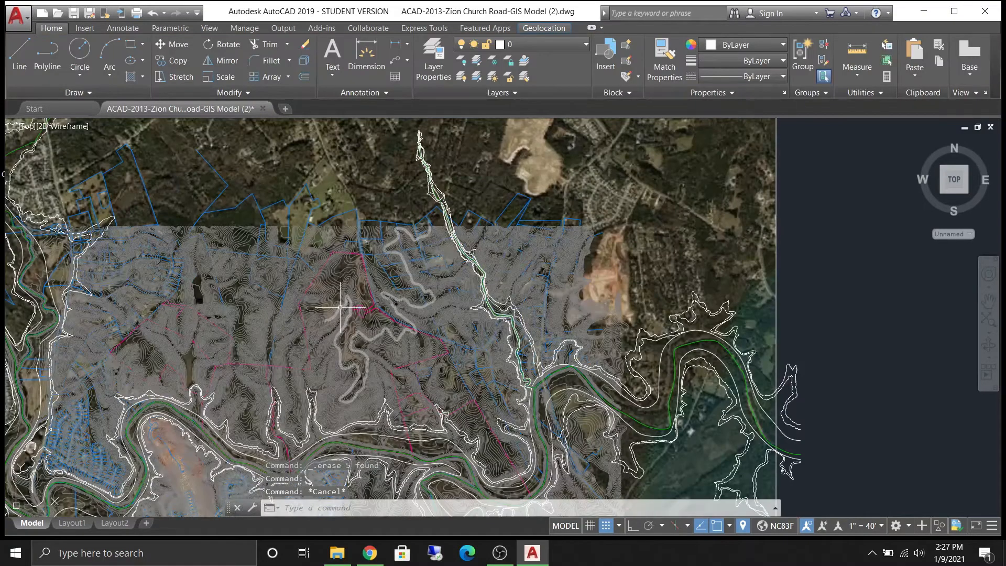
{"action": "middle_click_drag", "start_coordinate": [332, 276], "coordinate": [442, 243]}
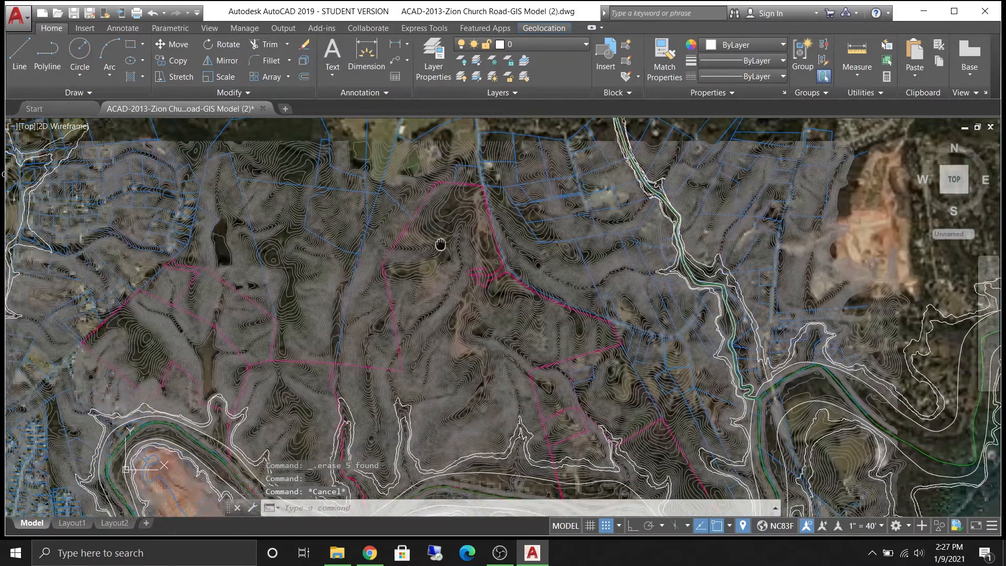
- Select a contour line and freeze its layer, C-TOPO-MINR, to hide the contours
{"action": "middle_click_drag", "start_coordinate": [220, 278], "coordinate": [310, 254]}
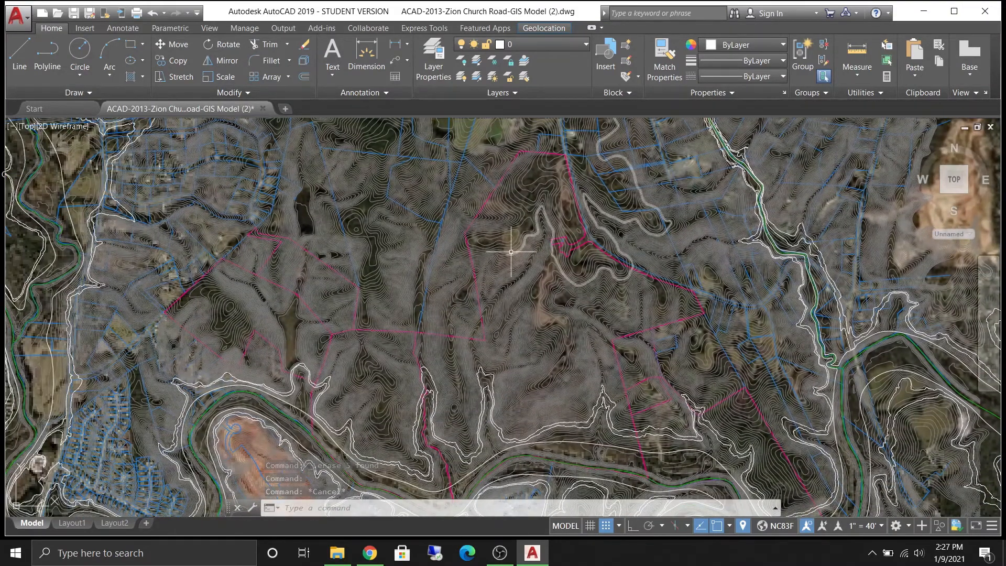
{"action": "left_click", "coordinate": [531, 231]}
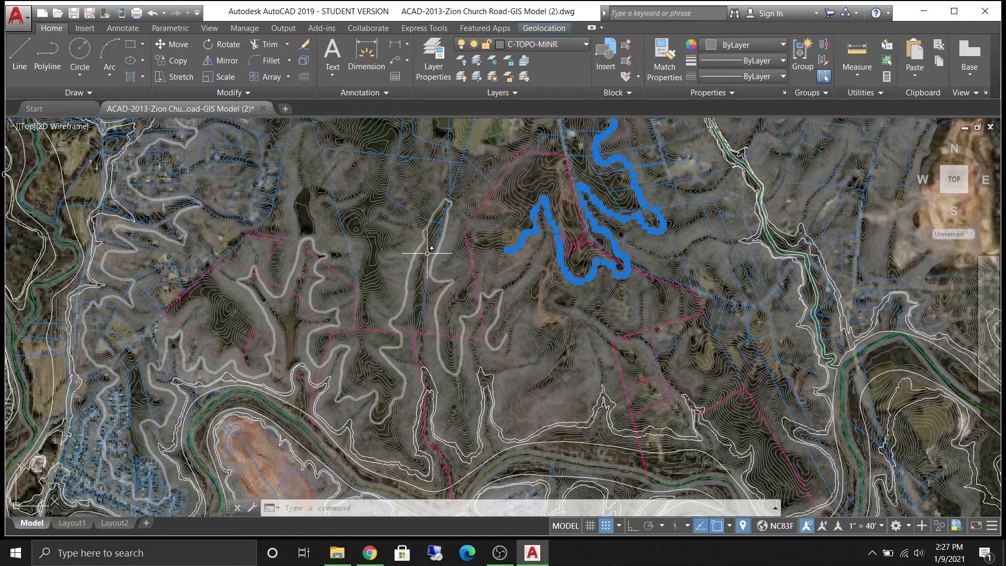
{"action": "scroll", "coordinate": [661, 230], "scroll_direction": "down", "scroll_amount": 2}
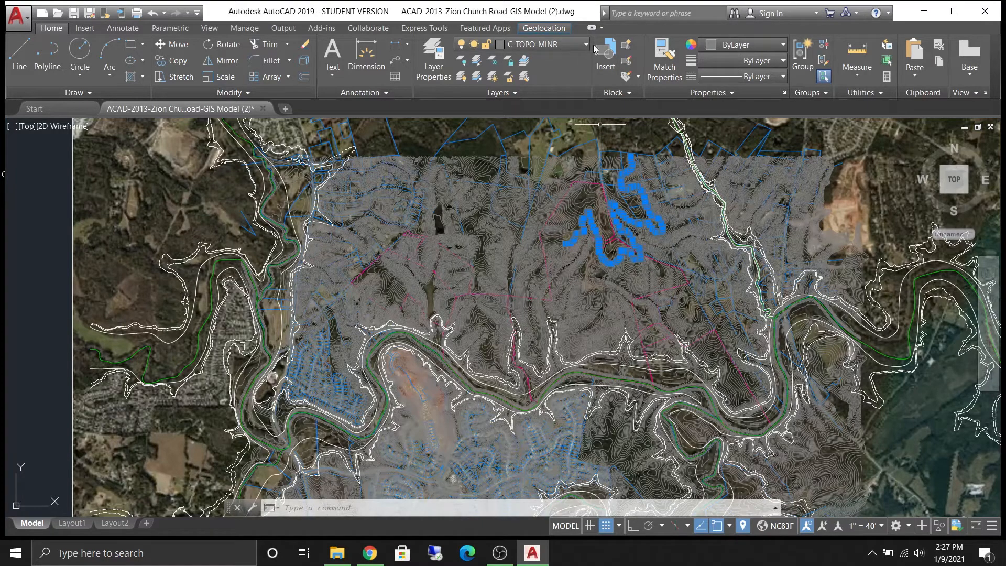
{"action": "left_click", "coordinate": [576, 45]}
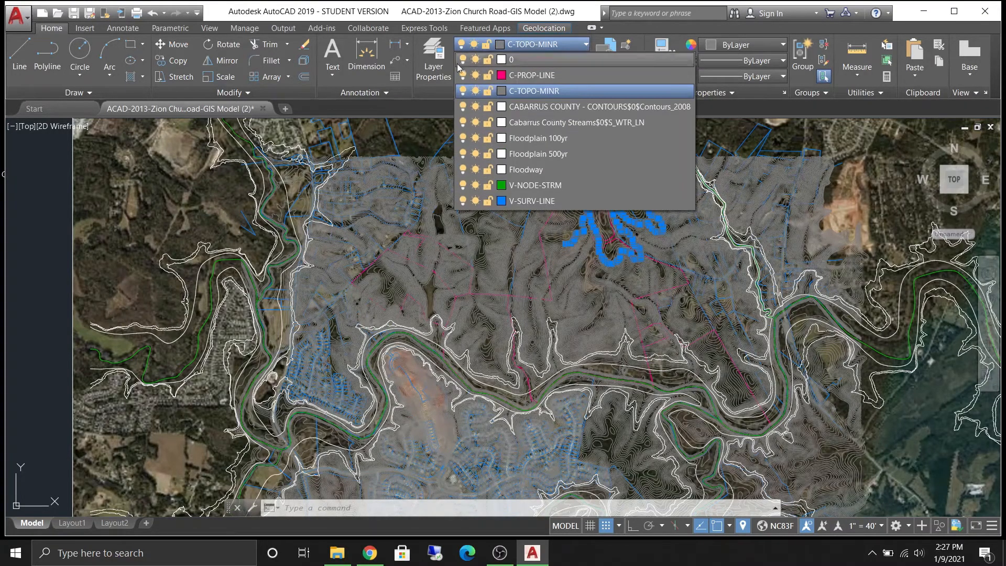
{"action": "left_click", "coordinate": [475, 92]}
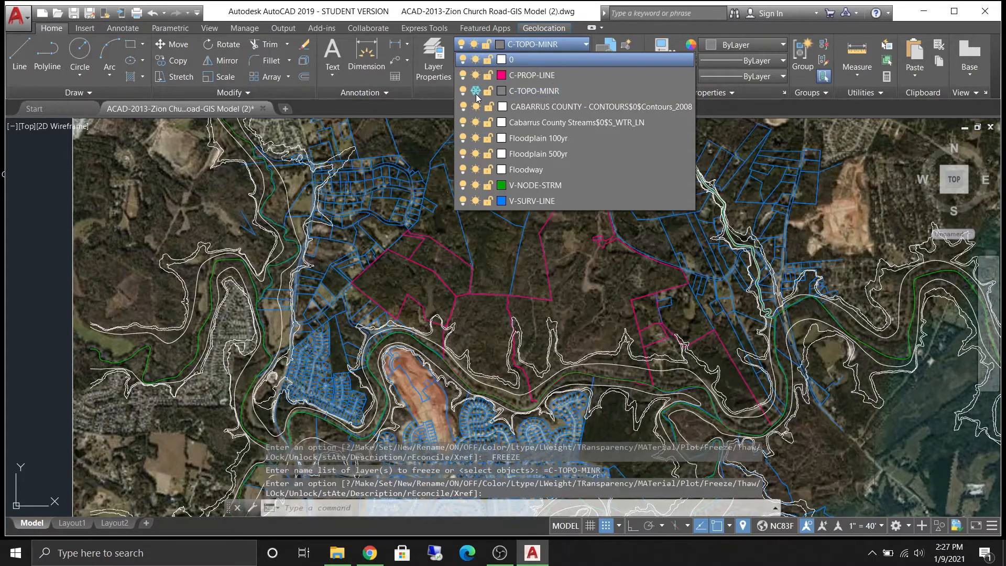
{"action": "left_click", "coordinate": [456, 361]}
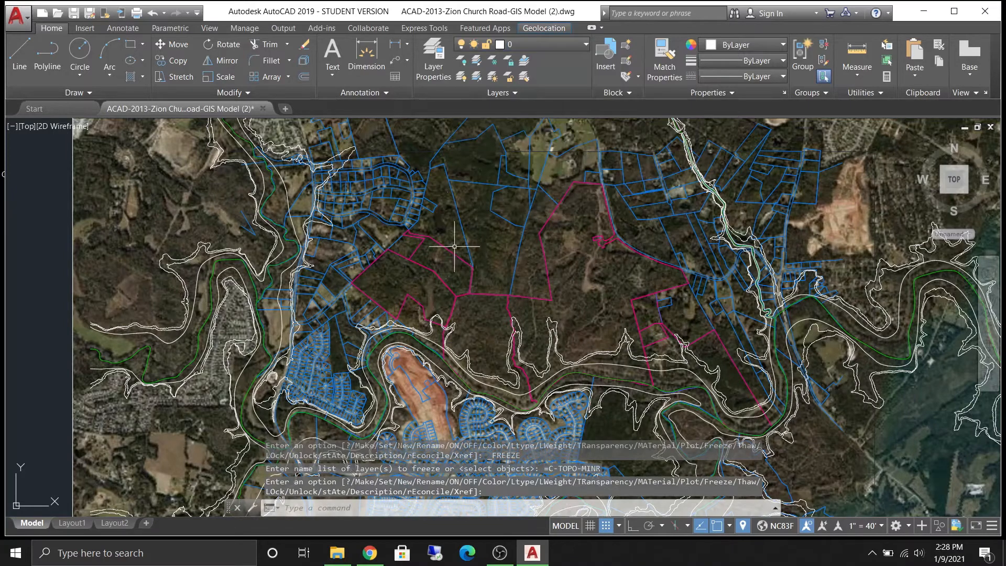
- Create a new layer named ROADWAY and set its colour to cyan
{"action": "scroll", "coordinate": [426, 274], "scroll_direction": "down", "scroll_amount": 3}
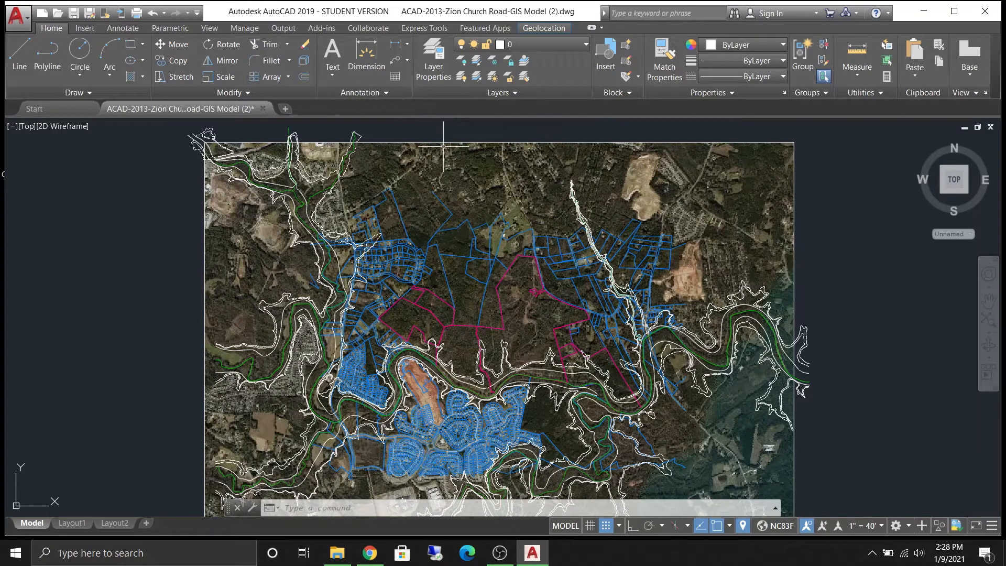
{"action": "mouse_move", "coordinate": [854, 277]}
{"action": "middle_mouse_down"}
{"action": "mouse_move", "coordinate": [445, 285]}
{"action": "mouse_move", "coordinate": [681, 281]}
{"action": "middle_mouse_up"}
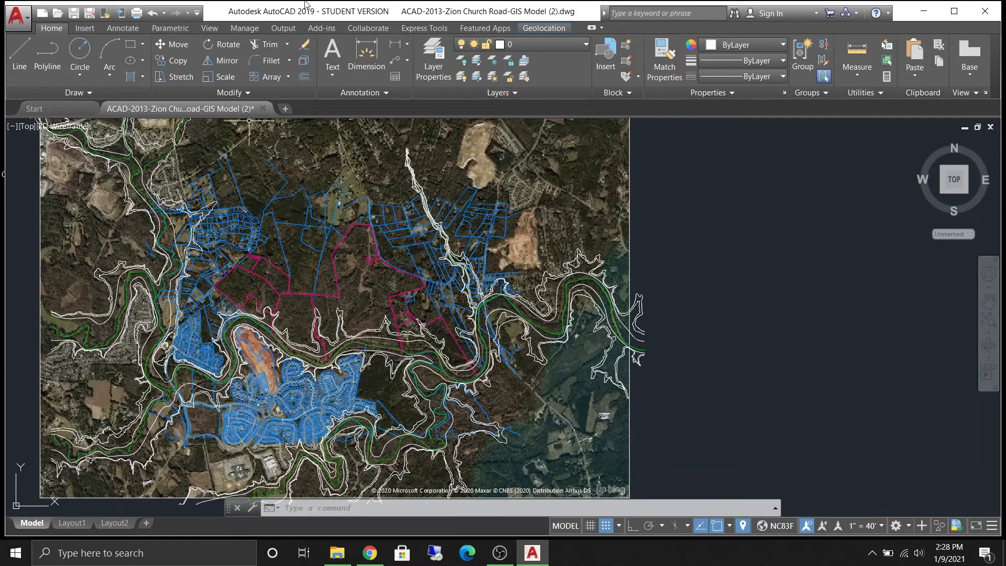
{"action": "left_click", "coordinate": [433, 58]}
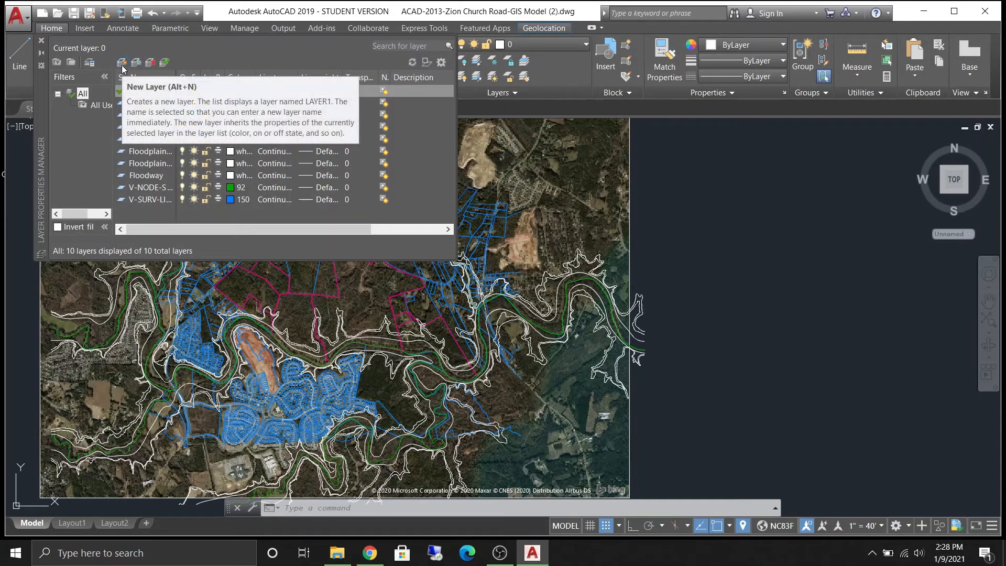
{"action": "left_click", "coordinate": [120, 63]}
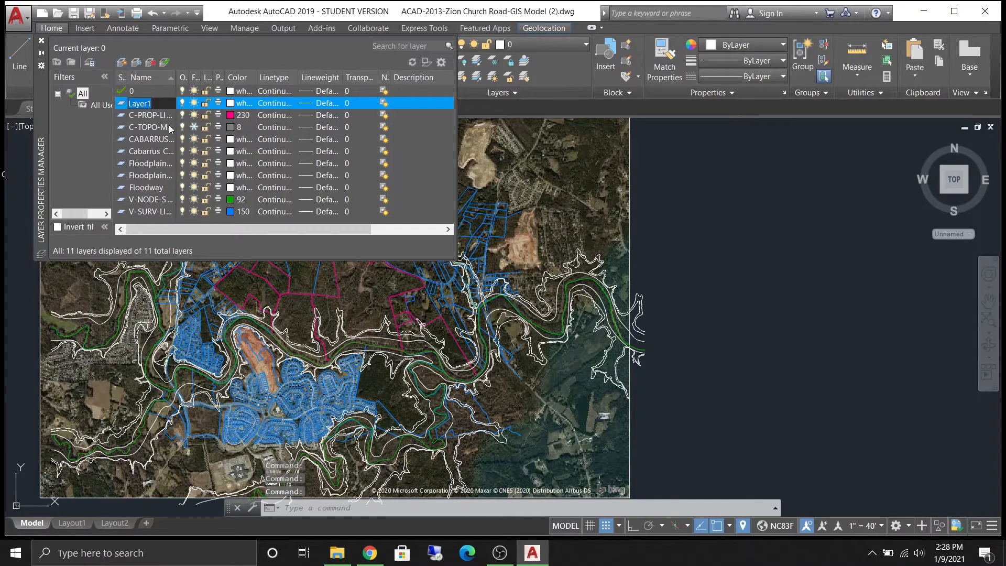
{"action": "key", "text": "BackSpace"}
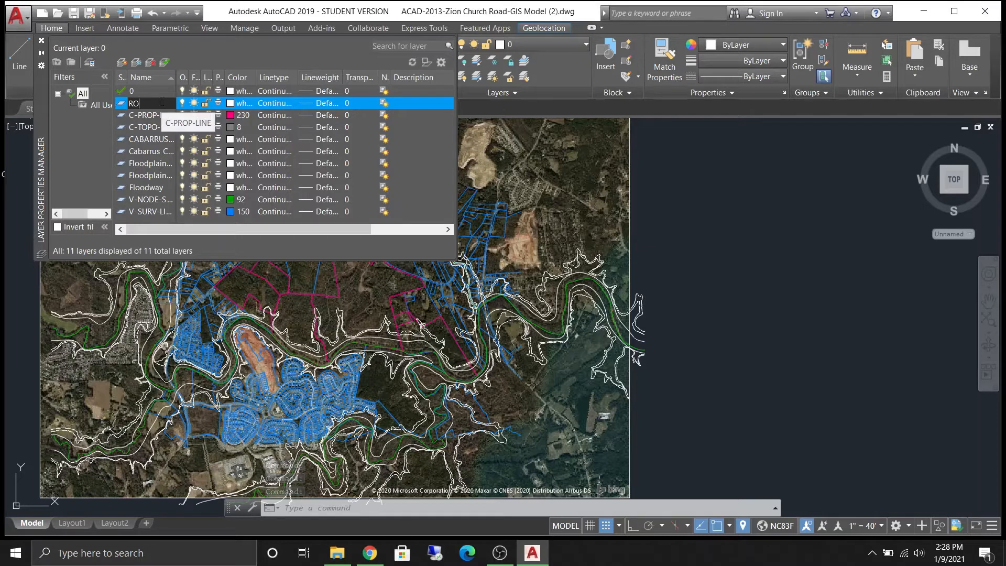
{"action": "key", "text": "Return"}
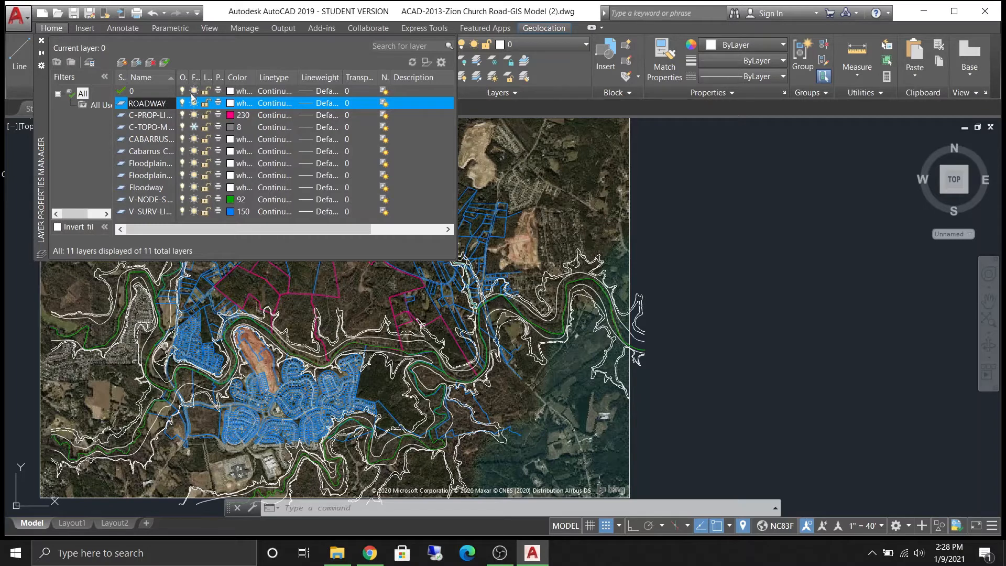
{"action": "left_click", "coordinate": [230, 103]}
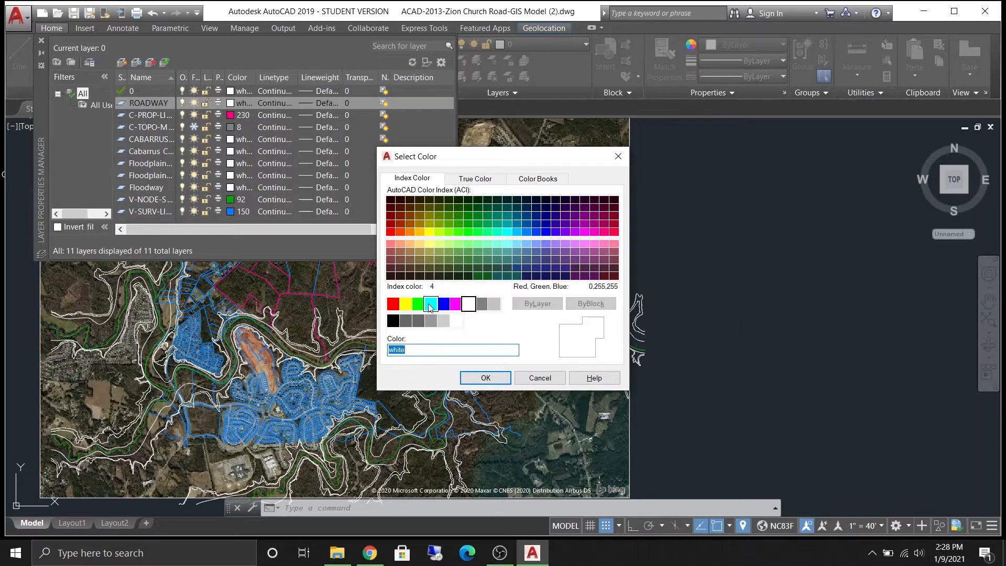
{"action": "left_click", "coordinate": [430, 304]}
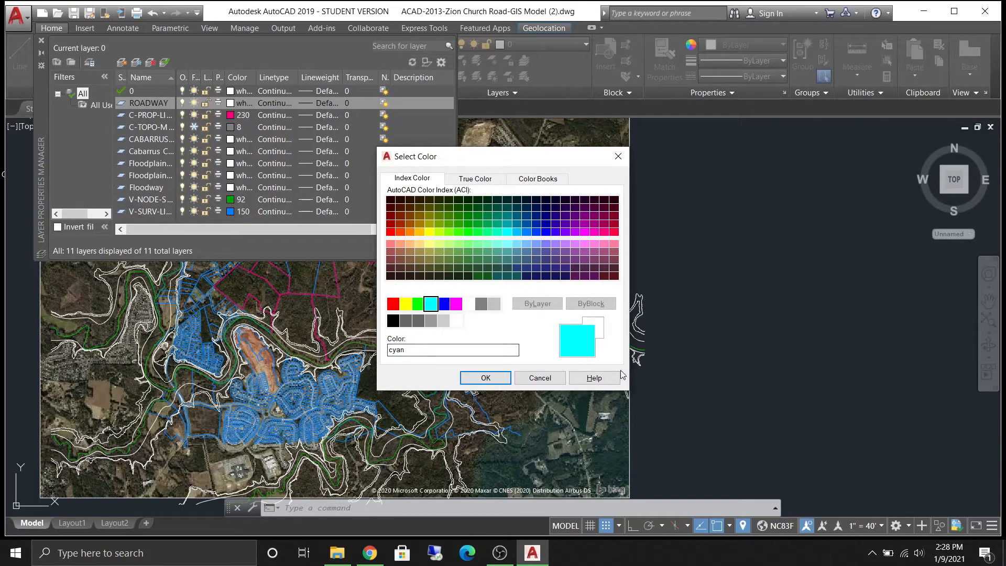
{"action": "left_click", "coordinate": [484, 377]}
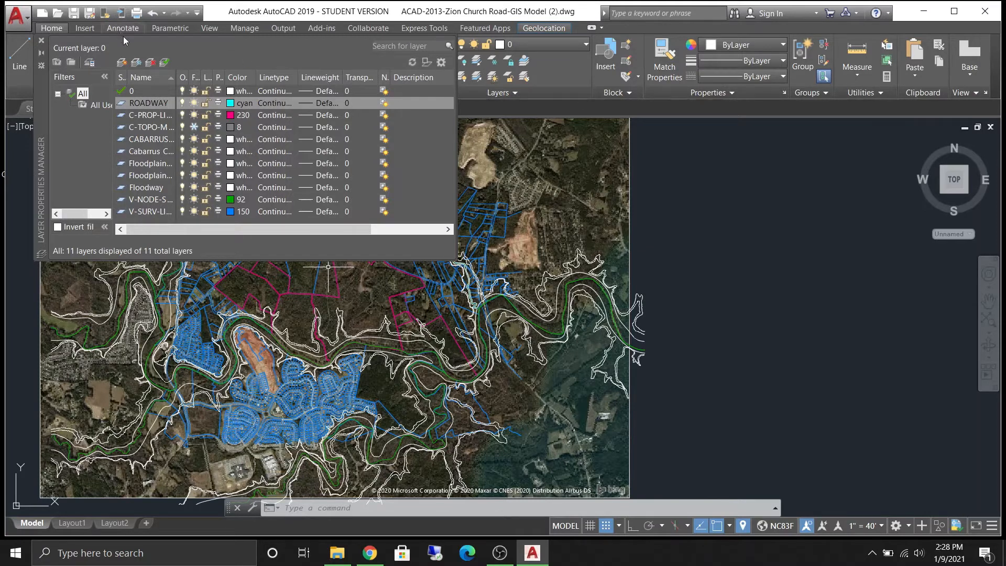
{"action": "left_click", "coordinate": [41, 41]}
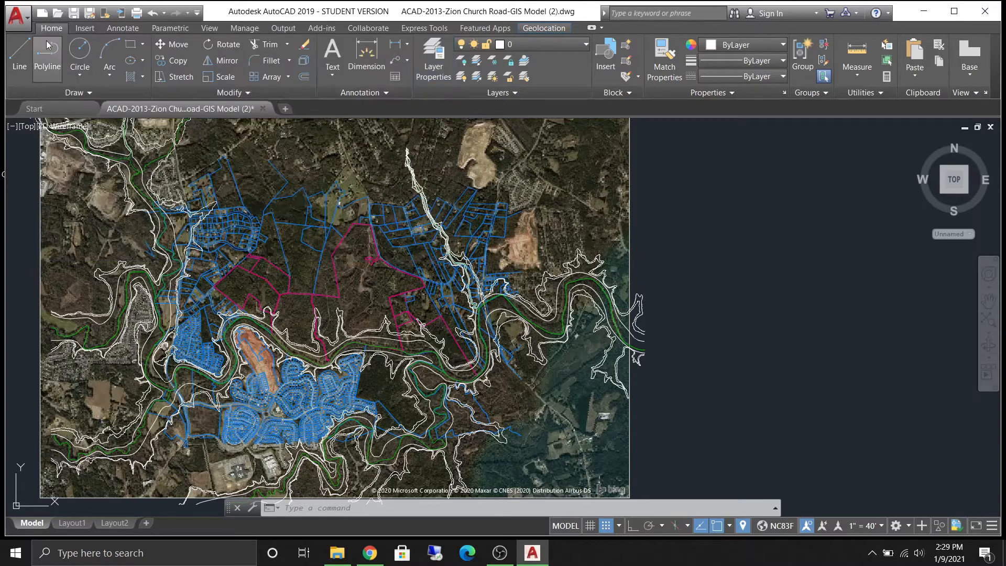
- Make ROADWAY the current layer
{"action": "left_click", "coordinate": [572, 44]}
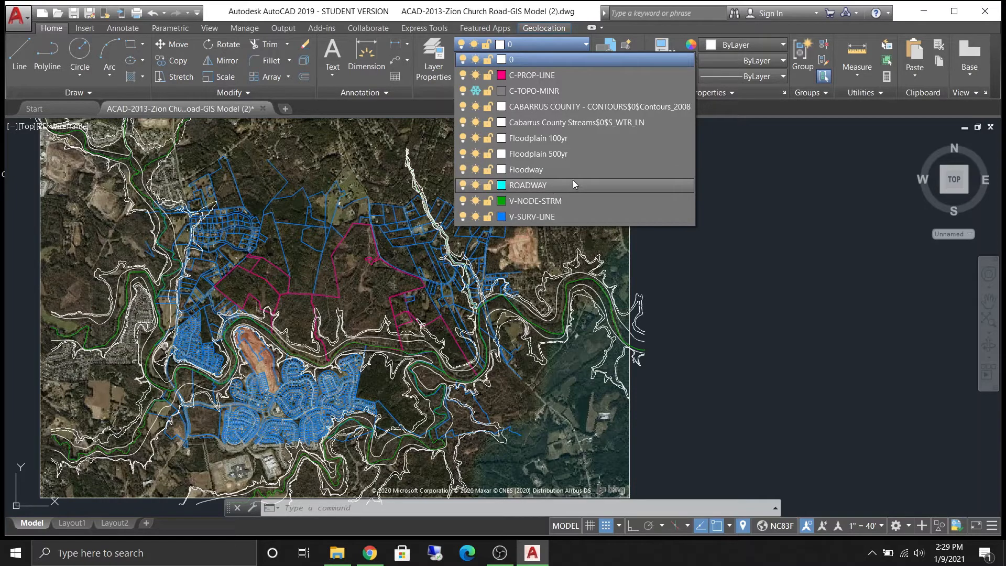
{"action": "left_click", "coordinate": [580, 46]}
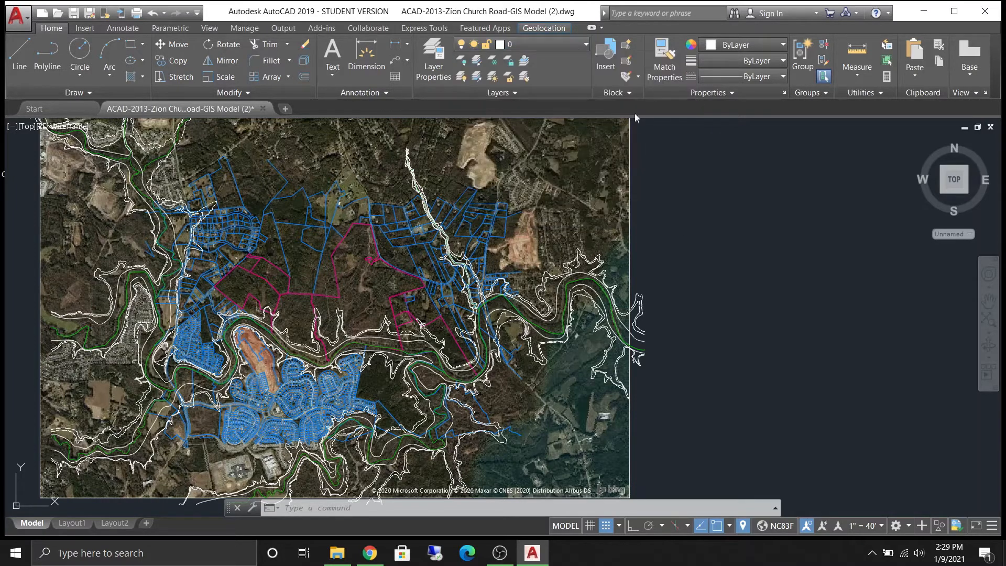
{"action": "left_click", "coordinate": [585, 45]}
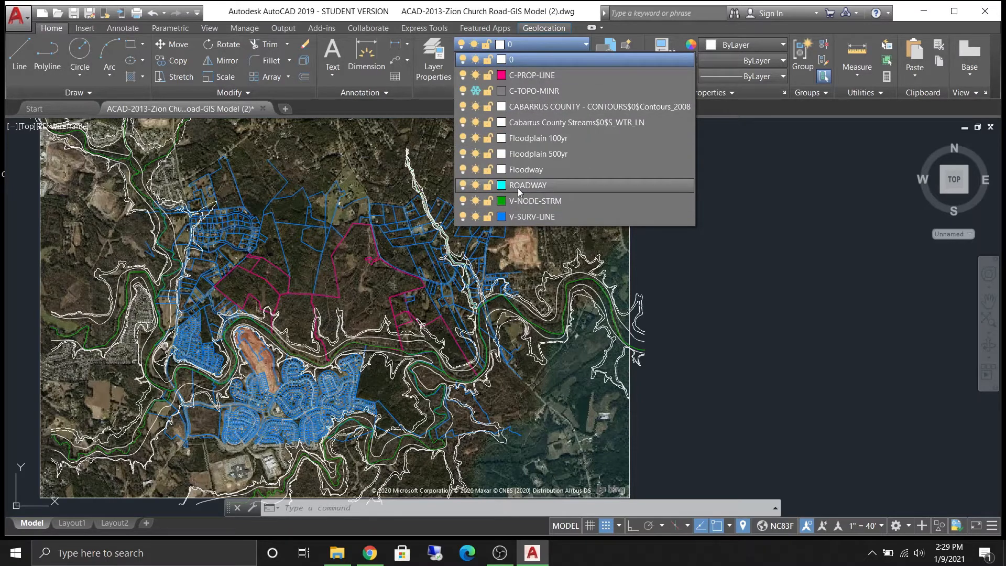
{"action": "left_click", "coordinate": [520, 186]}
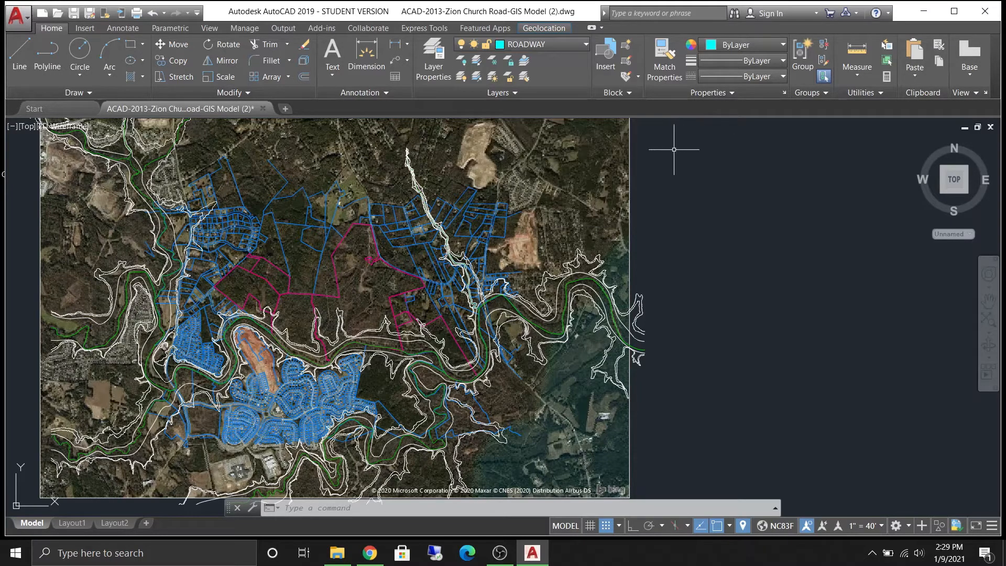
{"action": "type", "text": "."}
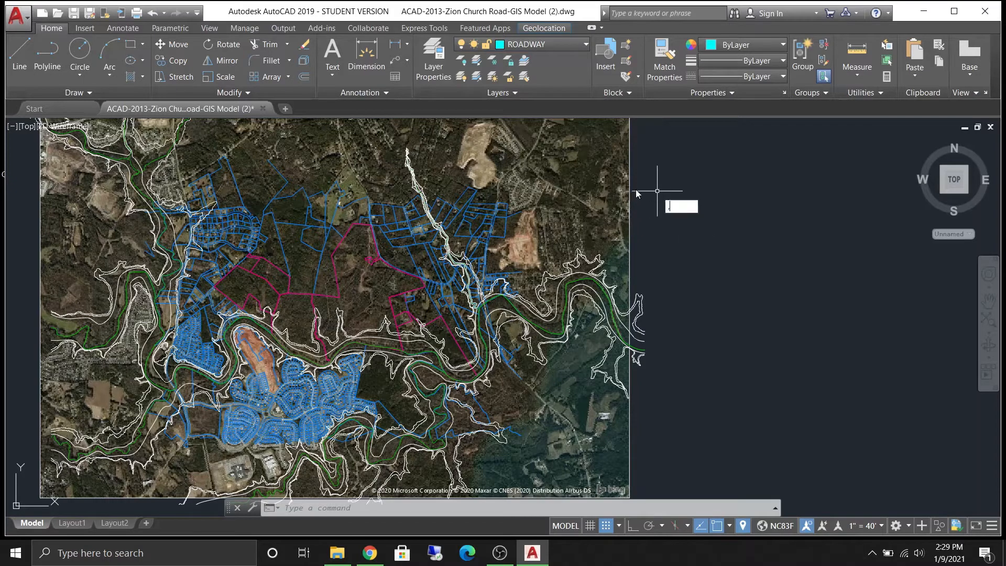
{"action": "key", "text": "Return"}
{"action": "key", "text": "Escape"}
- Draw a zigzag of connected line segments beside the map with the Line tool, then crossing-select them
{"action": "type", "text": "l"}
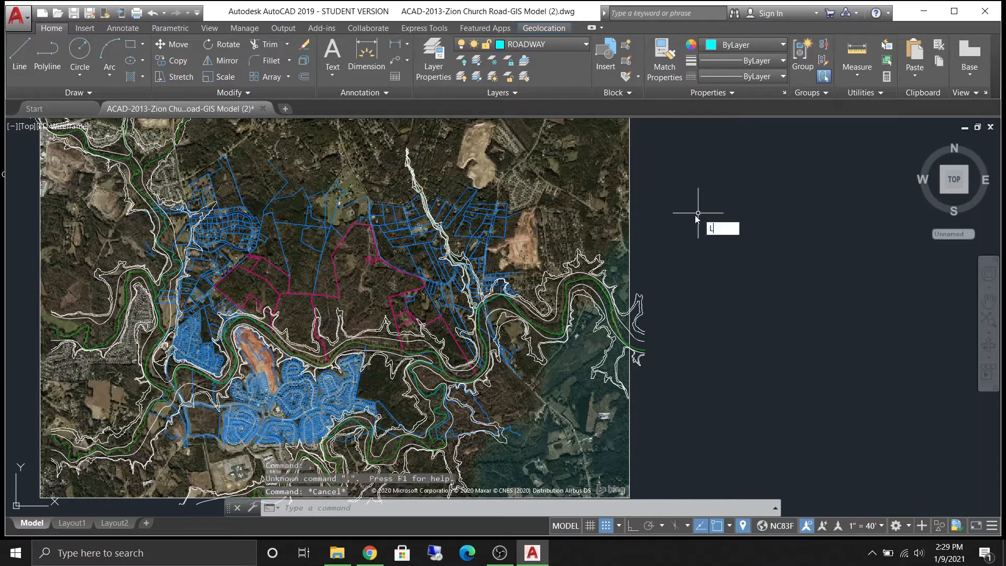
{"action": "key", "text": "Return"}
{"action": "left_click", "coordinate": [702, 191]}
{"action": "left_click", "coordinate": [821, 368]}
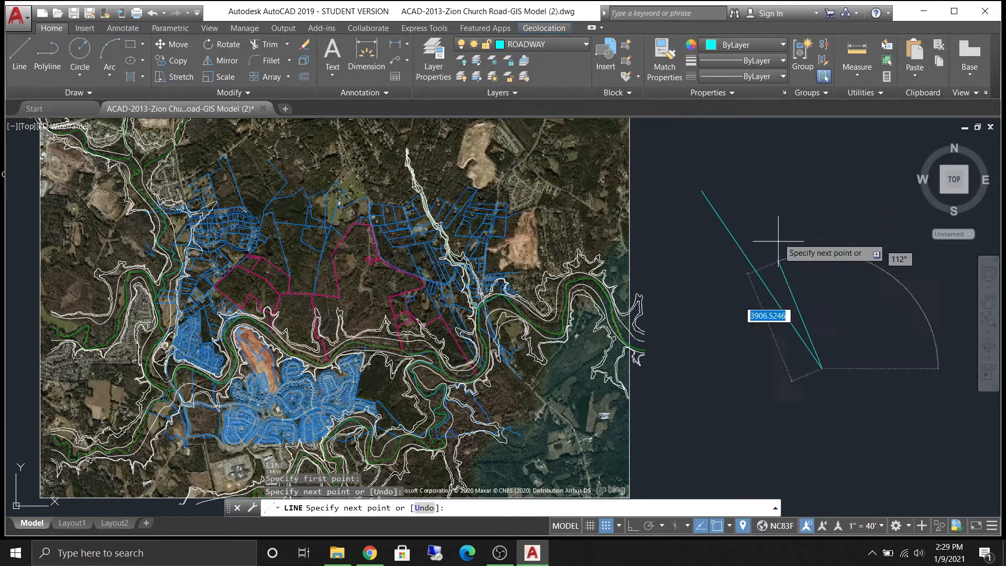
{"action": "left_click", "coordinate": [767, 193]}
{"action": "left_click", "coordinate": [671, 246]}
{"action": "left_click", "coordinate": [777, 417]}
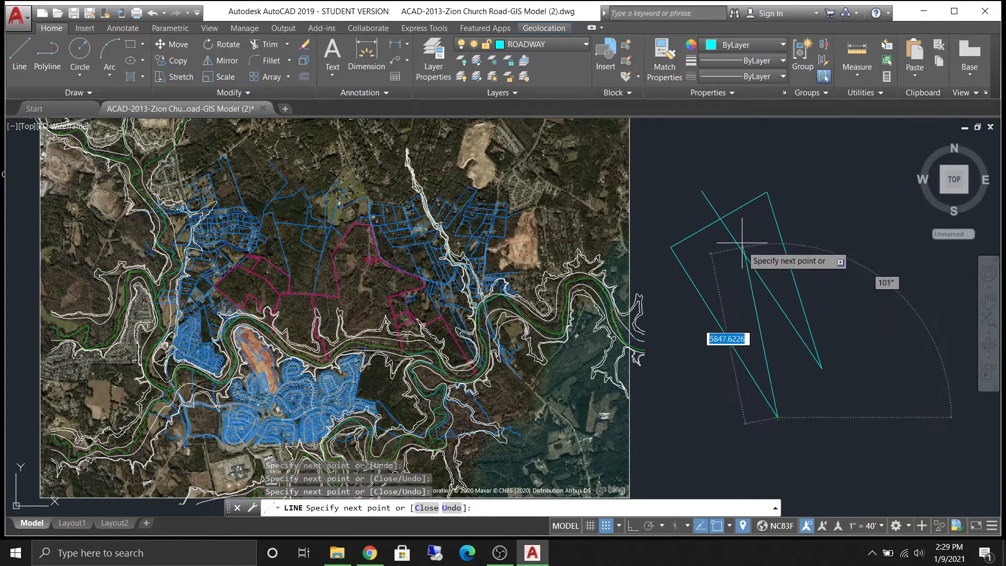
{"action": "left_click", "coordinate": [702, 191]}
{"action": "key", "text": "Escape"}
{"action": "left_click", "coordinate": [753, 260]}
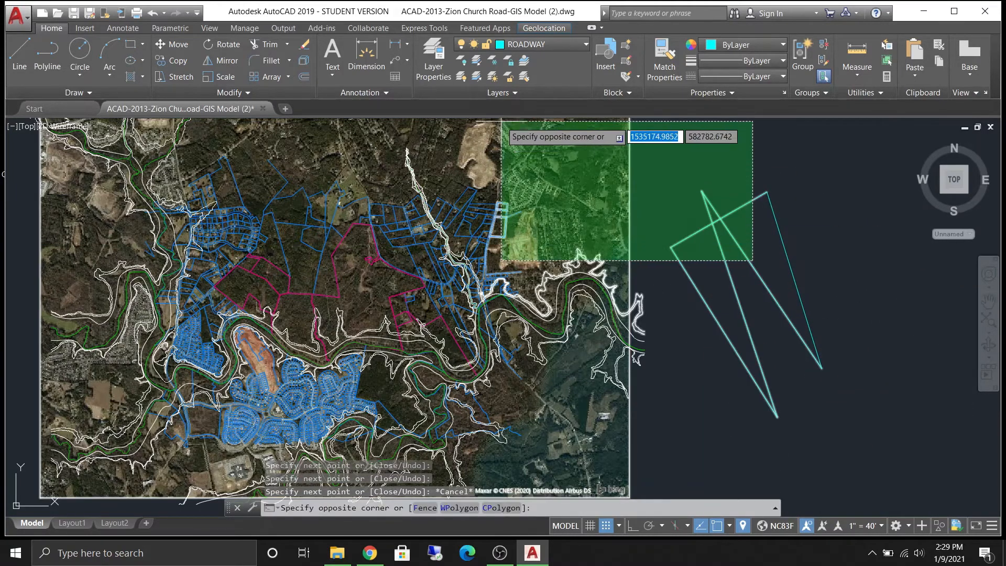
{"action": "left_click", "coordinate": [714, 213]}
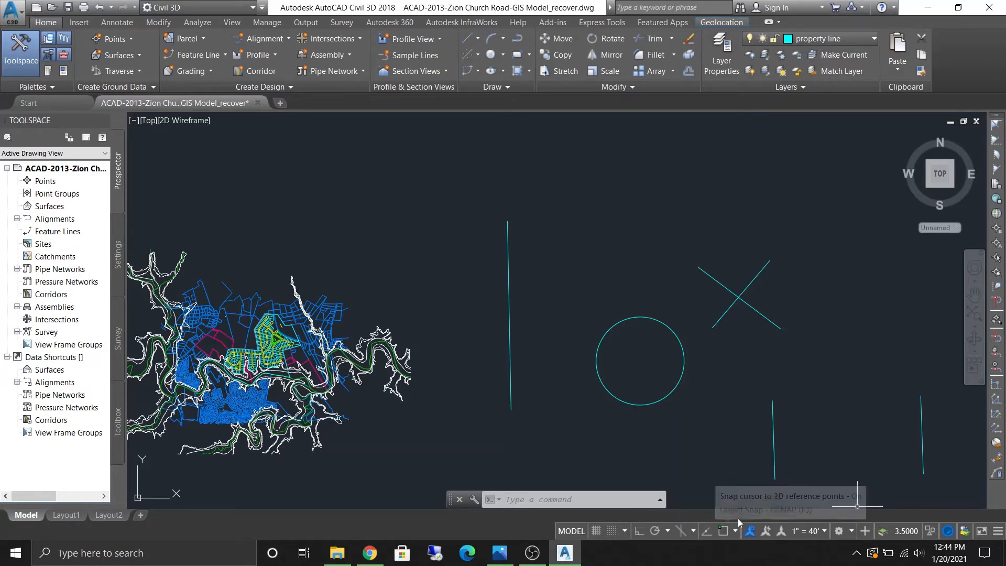
- Turn on Ortho mode and draw three connected horizontal and vertical line segments forming an open box
{"action": "left_click", "coordinate": [641, 530]}
{"action": "middle_click_drag", "start_coordinate": [573, 269], "coordinate": [481, 450]}
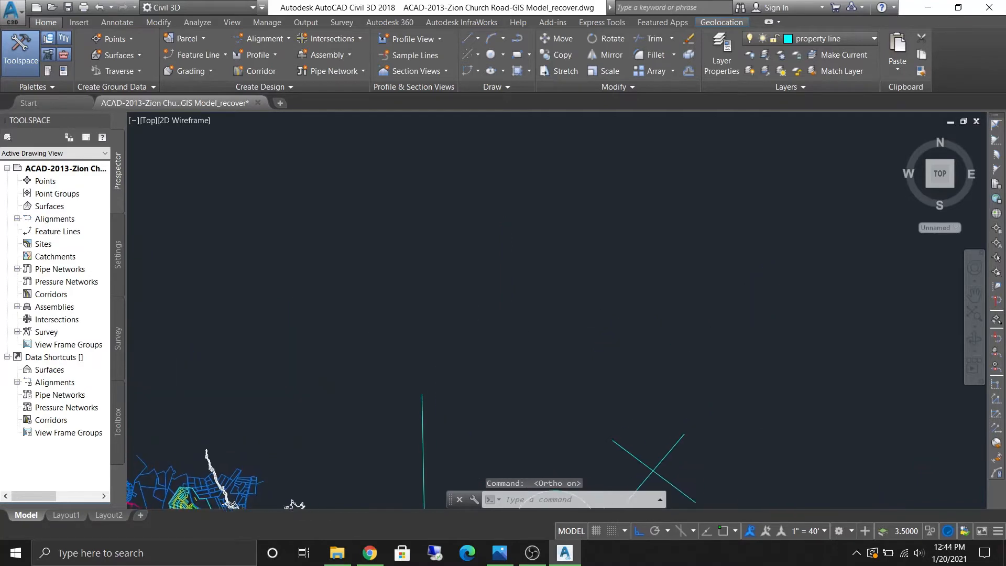
{"action": "type", "text": "l"}
{"action": "key", "text": "Return"}
{"action": "left_click", "coordinate": [535, 301]}
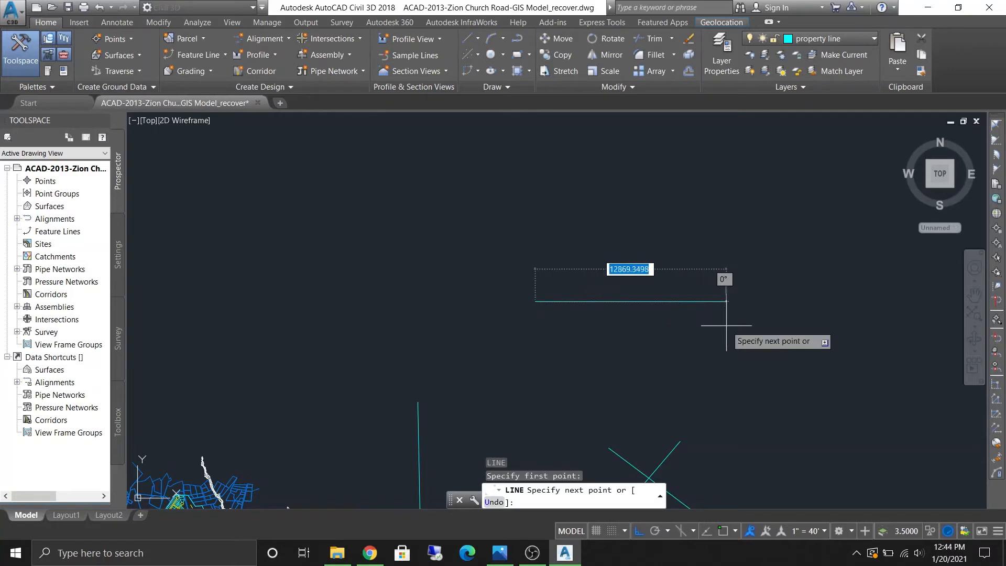
{"action": "left_click", "coordinate": [725, 301]}
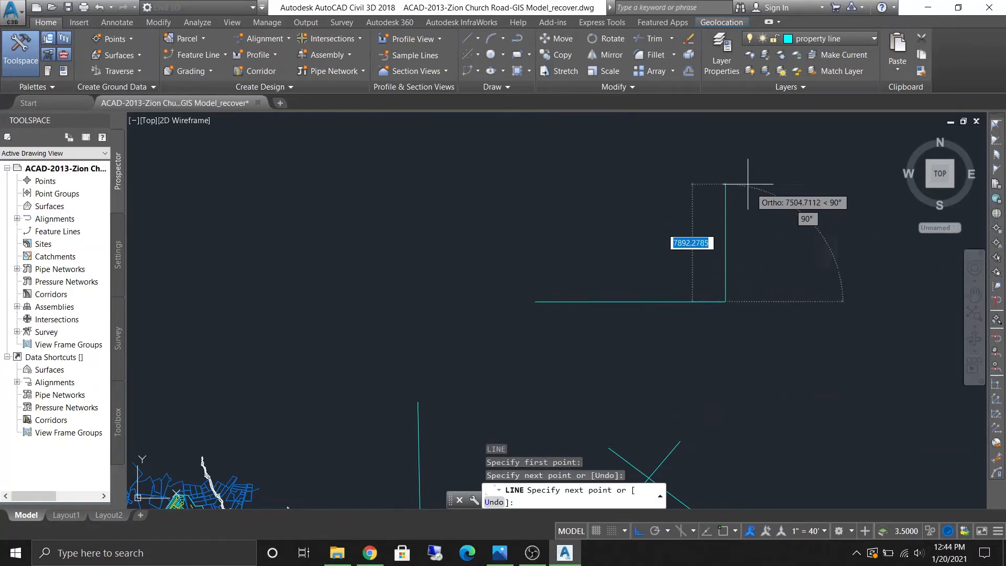
{"action": "left_click", "coordinate": [725, 181]}
{"action": "left_click", "coordinate": [566, 175]}
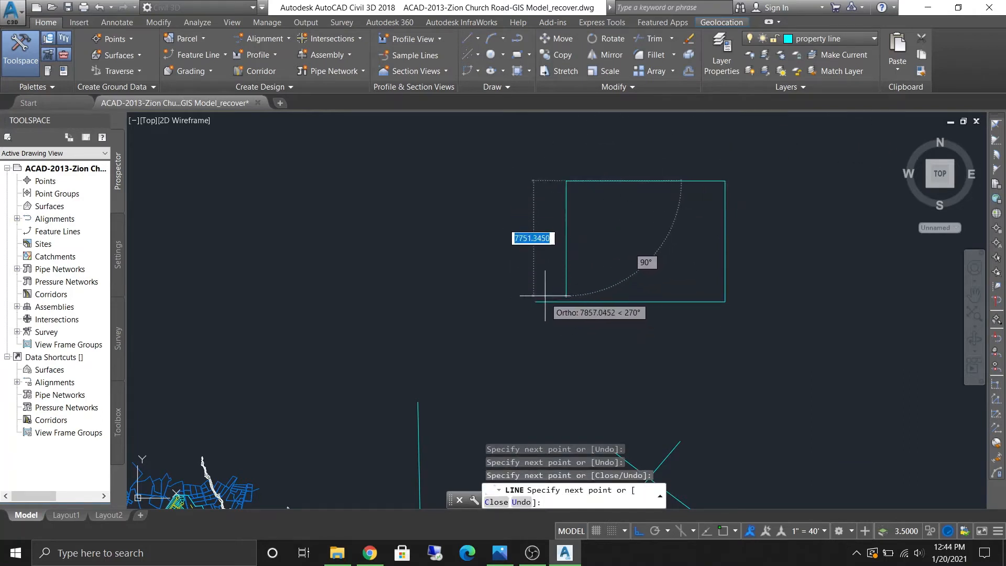
{"action": "key", "text": "Escape"}
- Draw a closed 200 by 100 rectangle from connected Ortho line segments with typed lengths 200, 100, 200 and 100
{"action": "mouse_move", "coordinate": [646, 346]}
{"action": "middle_mouse_down"}
{"action": "mouse_move", "coordinate": [577, 347]}
{"action": "mouse_move", "coordinate": [492, 298]}
{"action": "middle_mouse_up"}
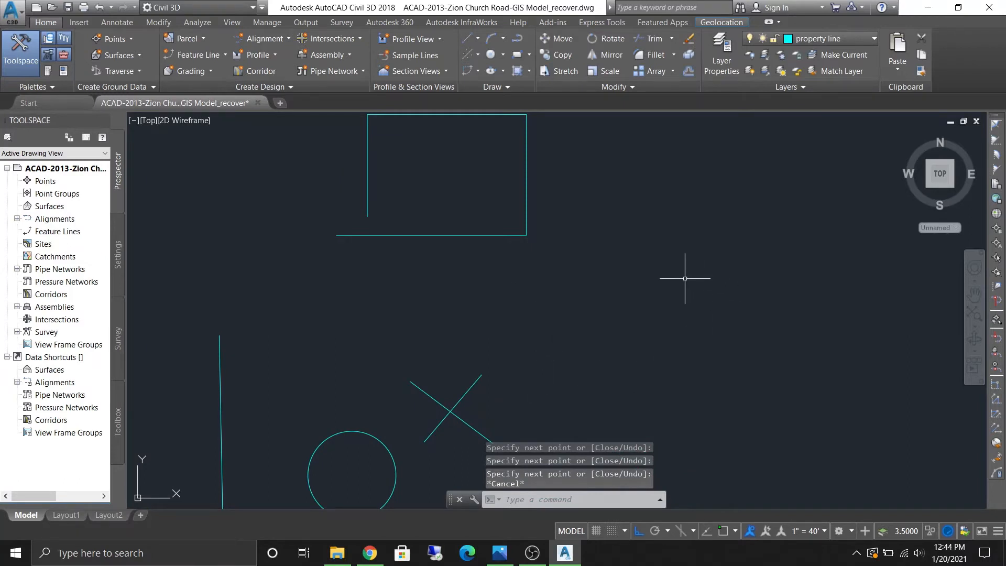
{"action": "key", "text": "Return"}
{"action": "left_click", "coordinate": [579, 286]}
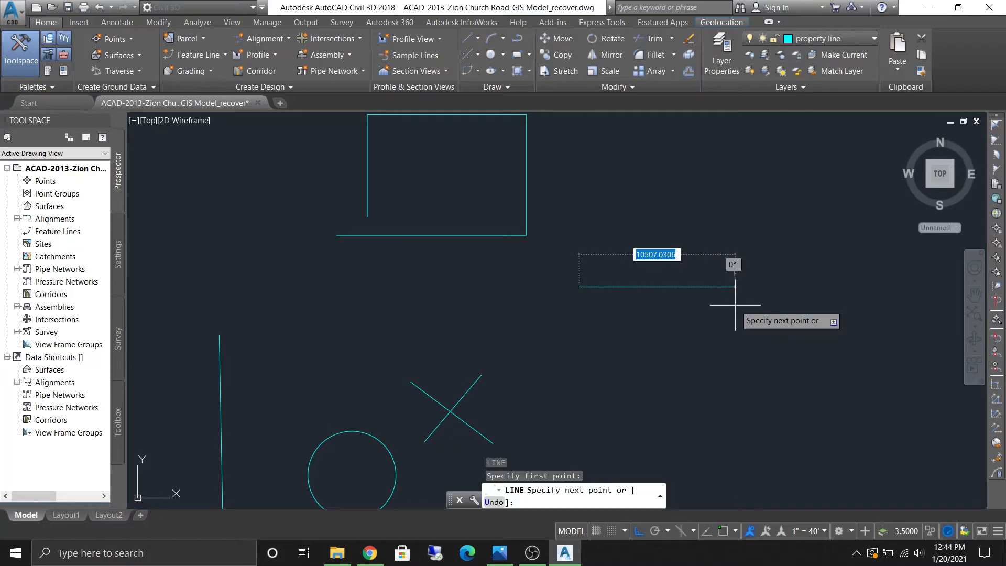
{"action": "type", "text": "200"}
{"action": "key", "text": "Return"}
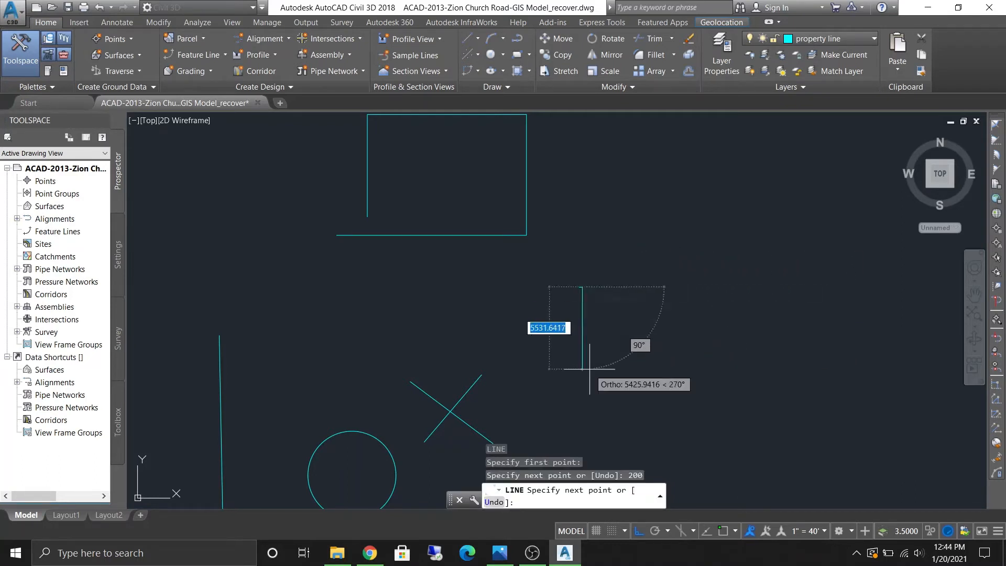
{"action": "scroll", "coordinate": [587, 297], "scroll_direction": "up", "scroll_amount": 3}
{"action": "scroll", "coordinate": [576, 251], "scroll_direction": "up", "scroll_amount": 2}
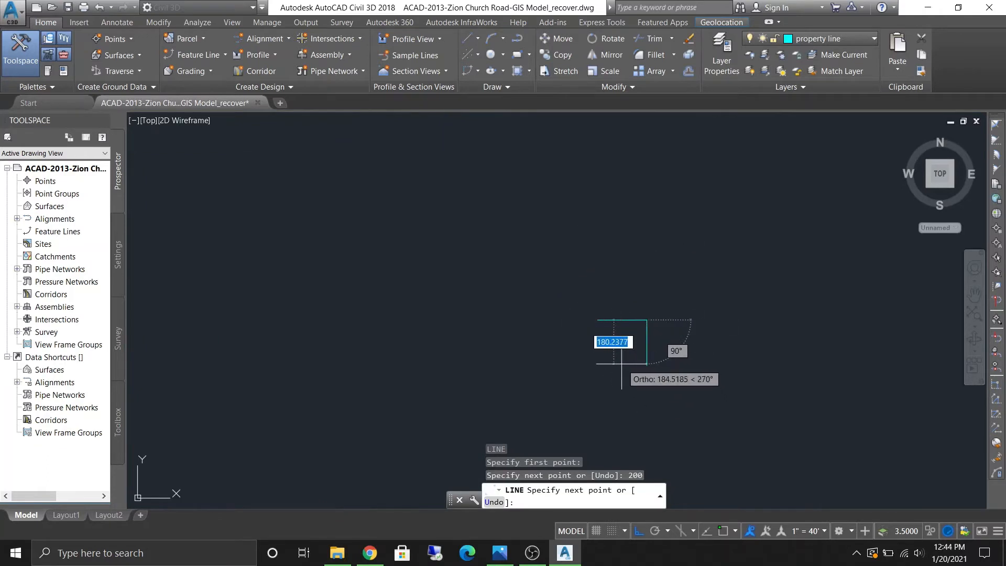
{"action": "type", "text": "100"}
{"action": "key", "text": "Return"}
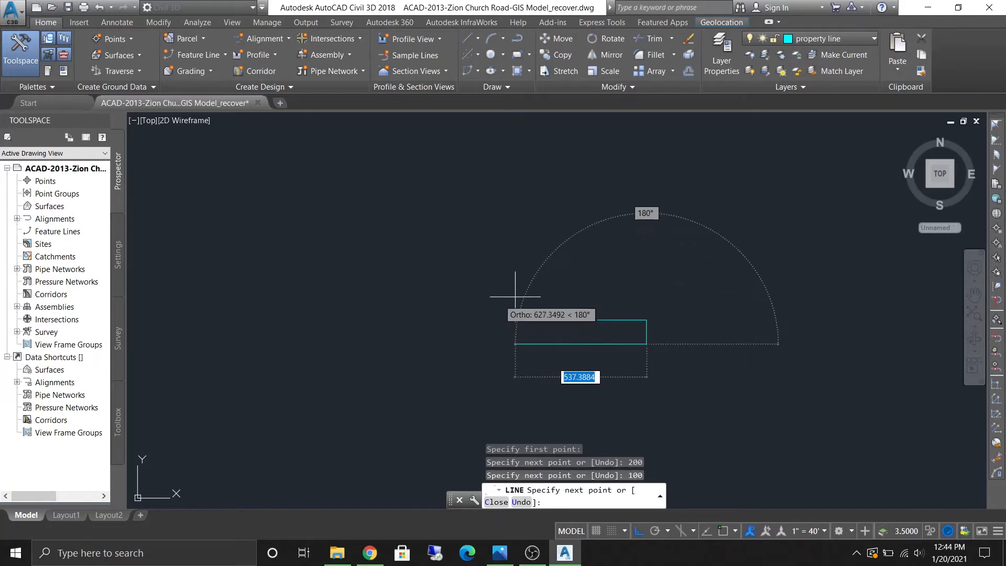
{"action": "type", "text": "200"}
{"action": "key", "text": "Return"}
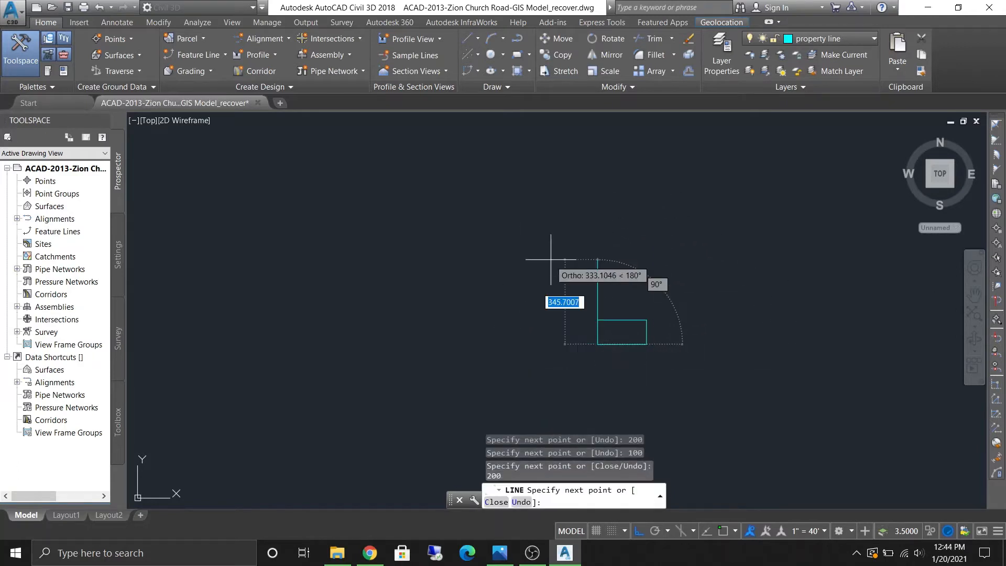
{"action": "scroll", "coordinate": [657, 431], "scroll_direction": "up", "scroll_amount": 5}
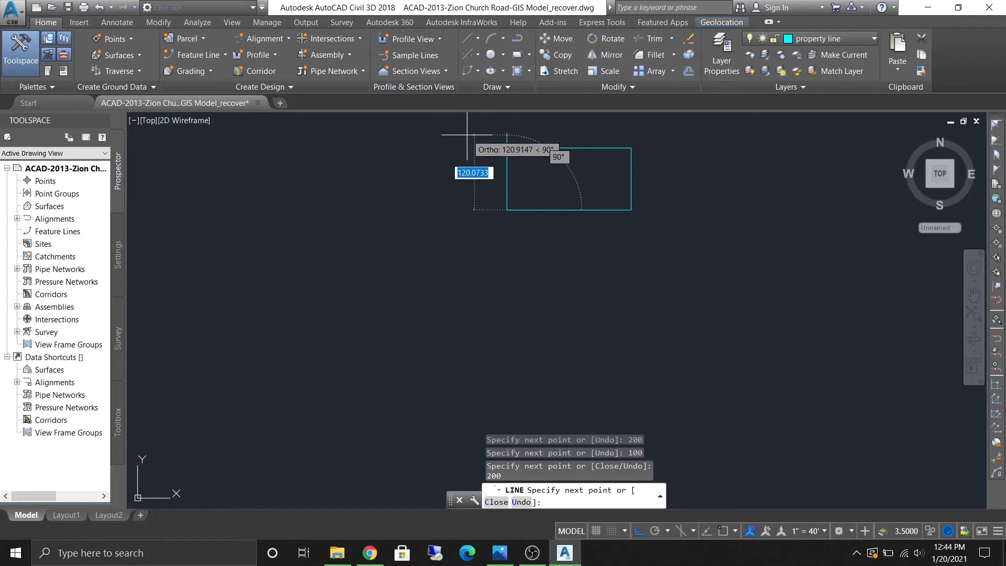
{"action": "type", "text": "100"}
{"action": "key", "text": "Return"}
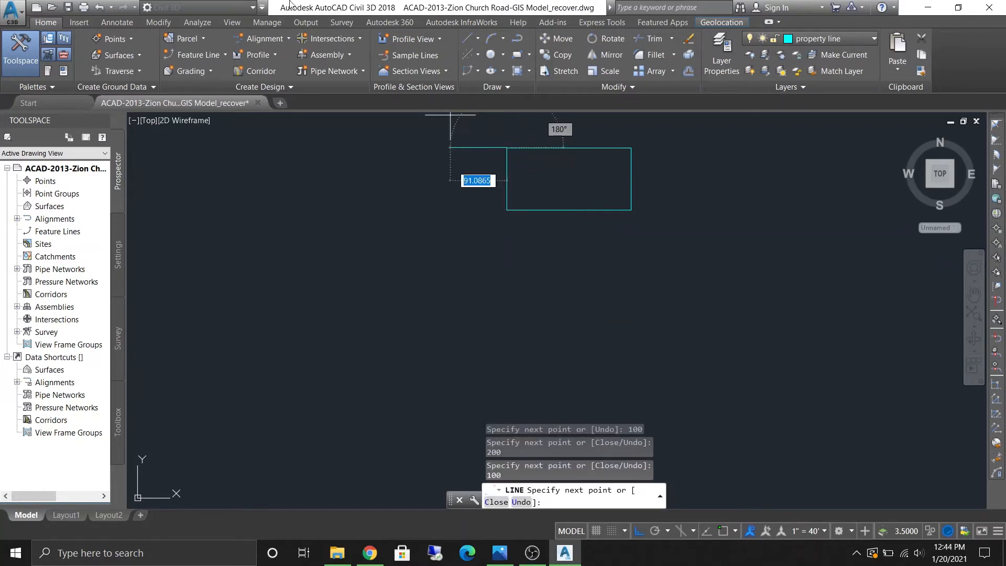
{"action": "key", "text": "Return"}
{"action": "key", "text": "Escape"}
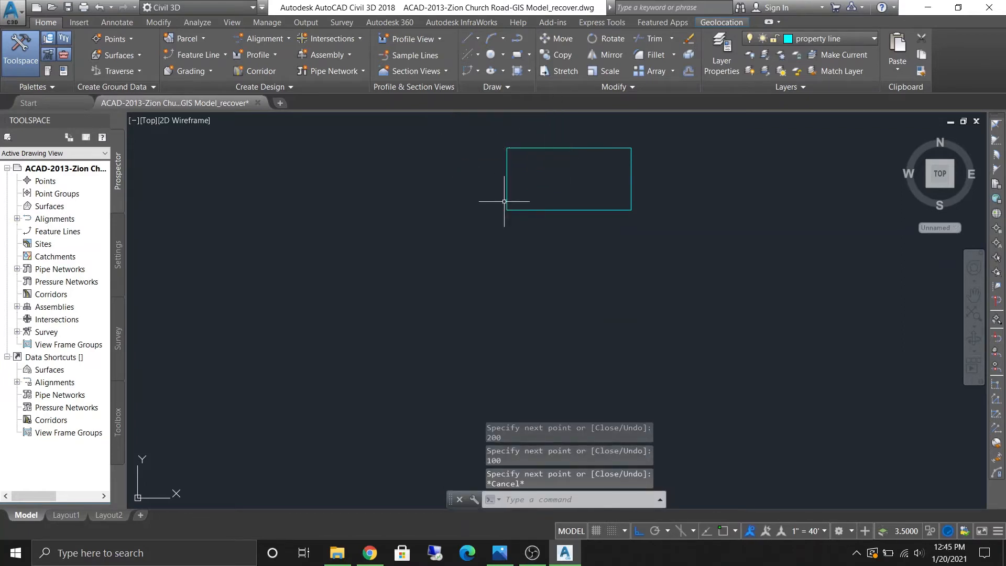
- Window-select the rectangle and move it to a new location, turning Ortho off before placing it
{"action": "middle_click_drag", "start_coordinate": [570, 184], "coordinate": [516, 270]}
{"action": "scroll", "coordinate": [513, 294], "scroll_direction": "up", "scroll_amount": 3}
{"action": "mouse_move", "coordinate": [426, 150]}
{"action": "middle_mouse_down"}
{"action": "mouse_move", "coordinate": [377, 287]}
{"action": "mouse_move", "coordinate": [575, 227]}
{"action": "mouse_move", "coordinate": [561, 229]}
{"action": "middle_mouse_up"}
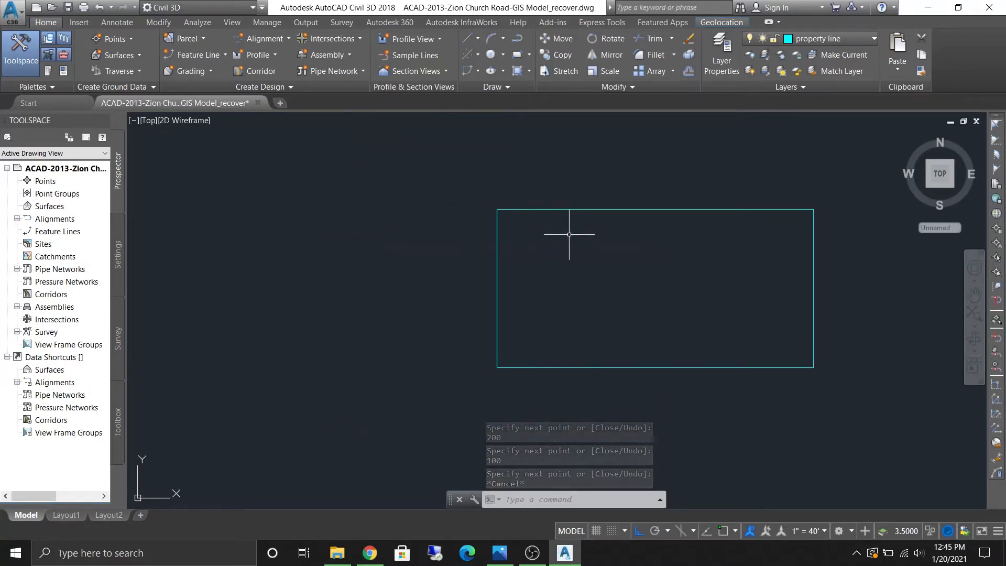
{"action": "scroll", "coordinate": [725, 303], "scroll_direction": "down", "scroll_amount": 2}
{"action": "middle_click_drag", "start_coordinate": [725, 303], "coordinate": [568, 218]}
{"action": "left_click", "coordinate": [788, 375]}
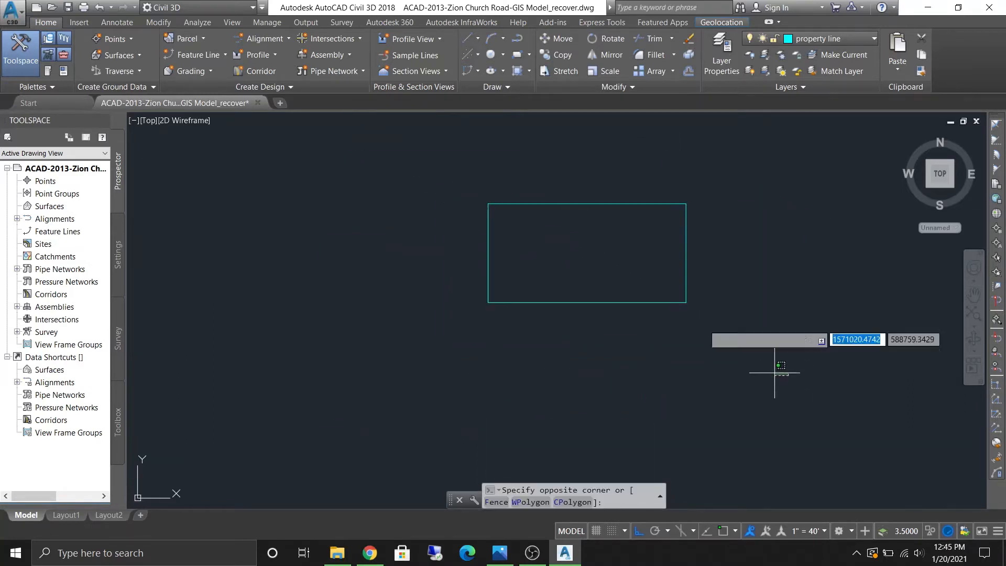
{"action": "left_click", "coordinate": [438, 155]}
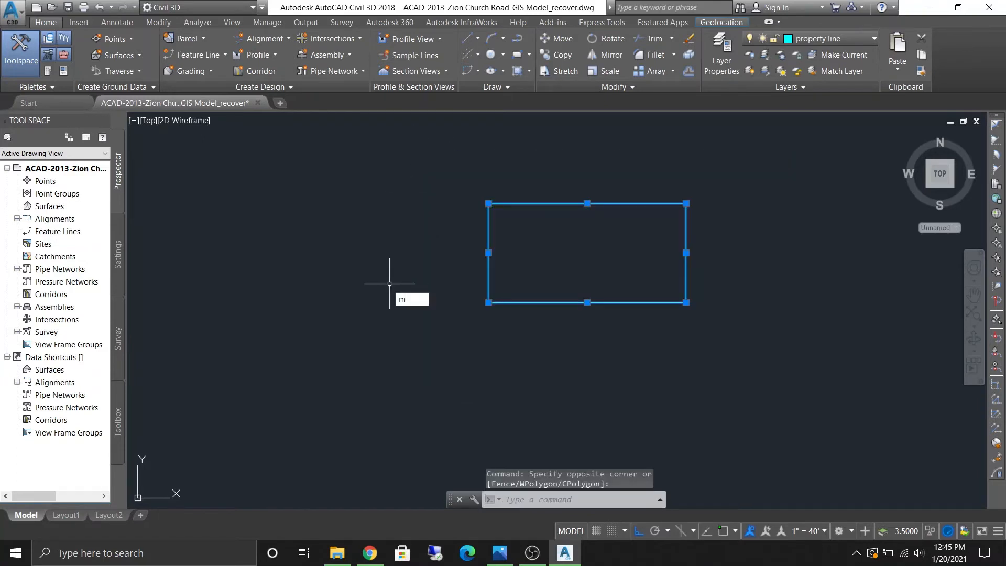
{"action": "type", "text": "m"}
{"action": "key", "text": "Return"}
{"action": "left_click", "coordinate": [567, 324]}
{"action": "scroll", "coordinate": [294, 252], "scroll_direction": "down", "scroll_amount": 5}
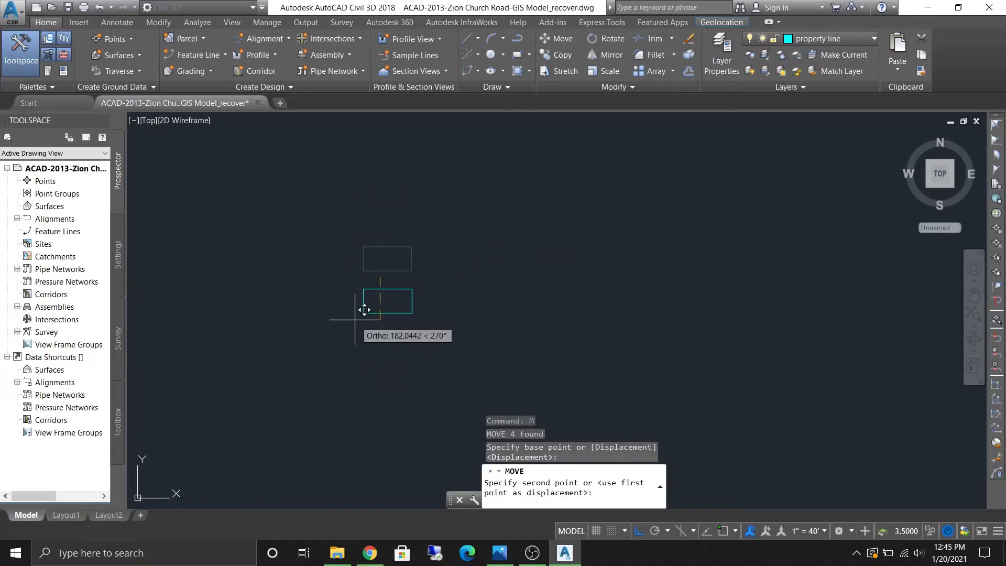
{"action": "middle_click_drag", "start_coordinate": [355, 319], "coordinate": [779, 271]}
{"action": "scroll", "coordinate": [697, 283], "scroll_direction": "down", "scroll_amount": 3}
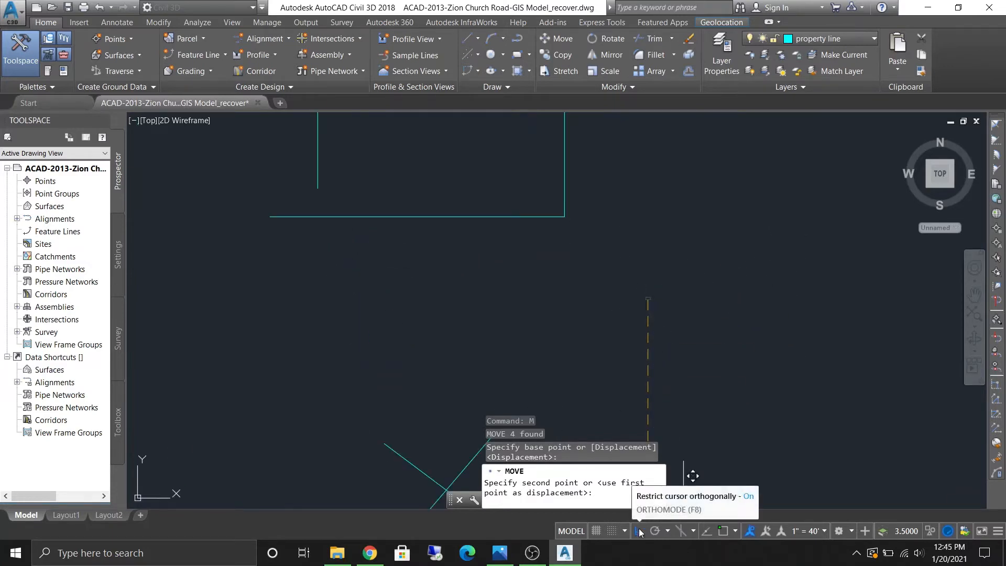
{"action": "left_click", "coordinate": [637, 534]}
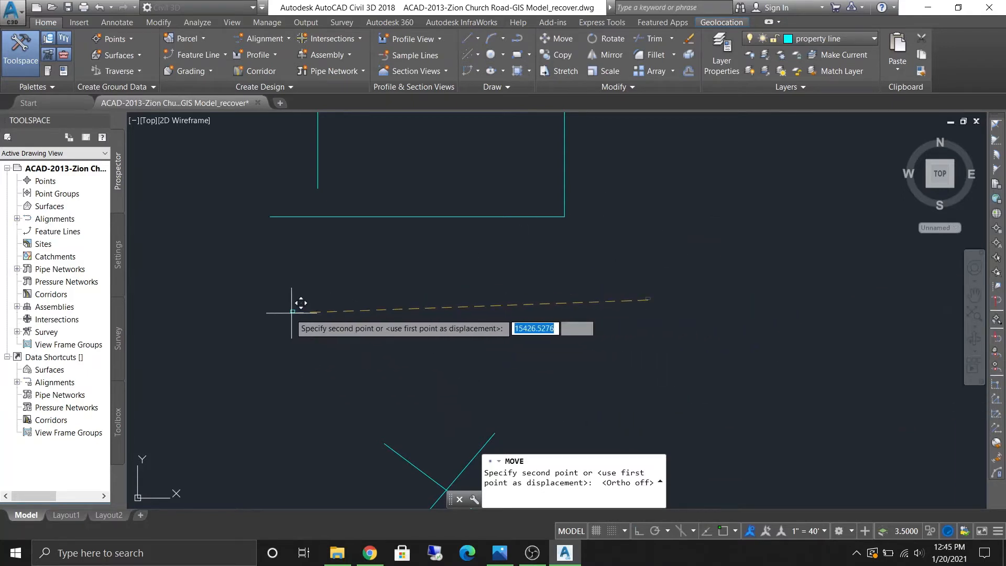
{"action": "left_click", "coordinate": [286, 348]}
- Window-select the moved rectangle and delete it
{"action": "middle_click_drag", "start_coordinate": [235, 286], "coordinate": [436, 258]}
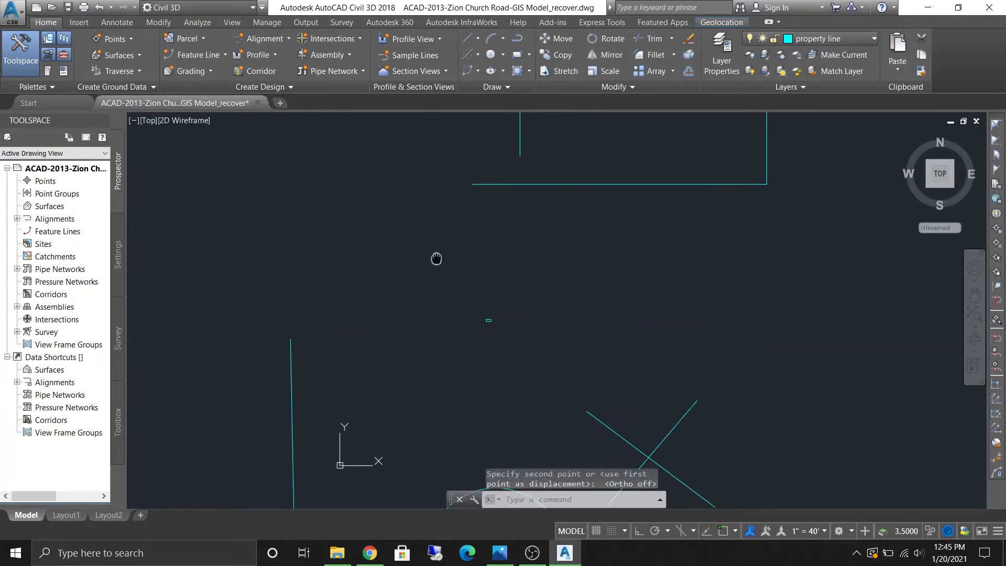
{"action": "left_click", "coordinate": [519, 367]}
{"action": "left_click", "coordinate": [476, 301]}
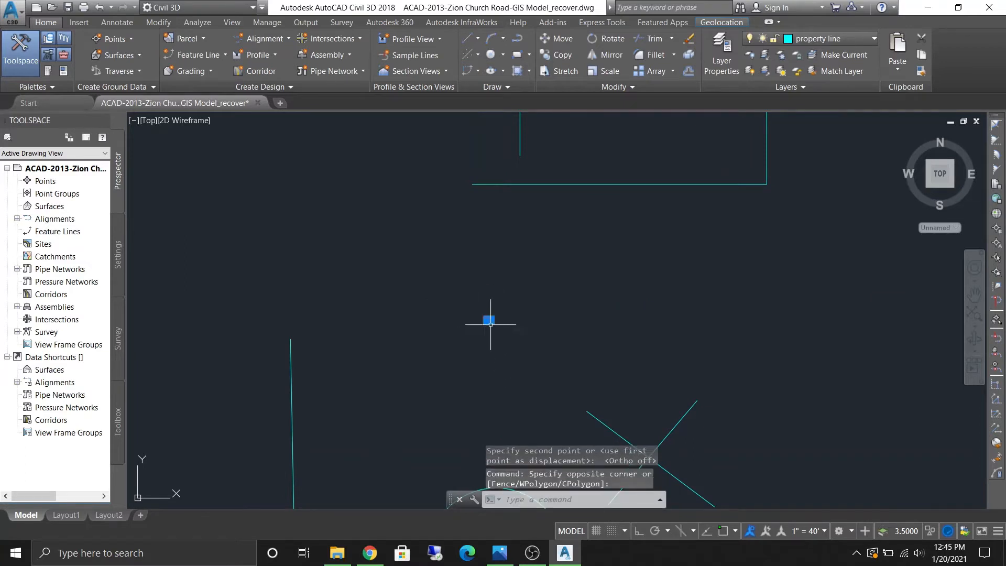
{"action": "key", "text": "Delete"}
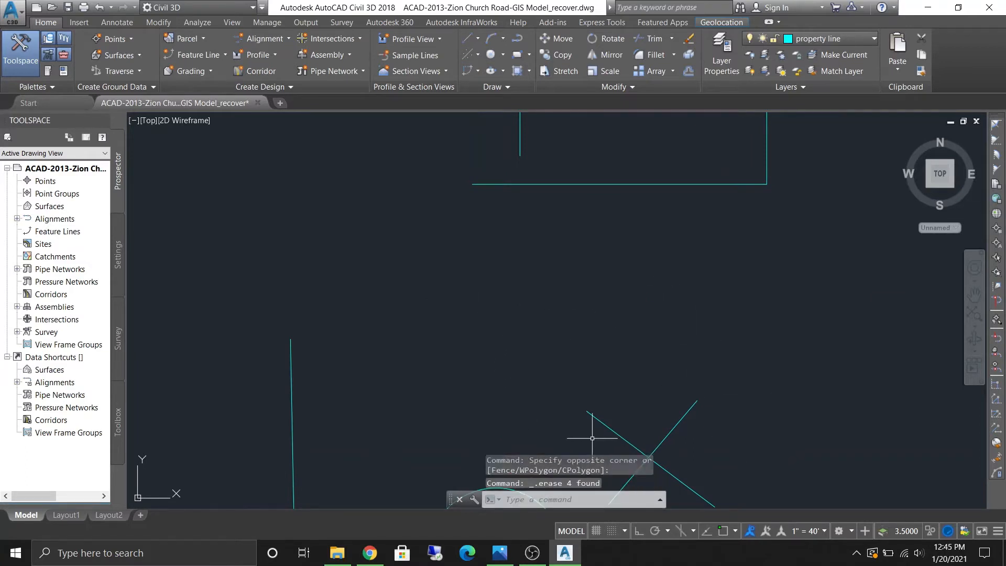
- Open the object snap settings and enable the Endpoint object snap
{"action": "middle_click_drag", "start_coordinate": [592, 438], "coordinate": [759, 285]}
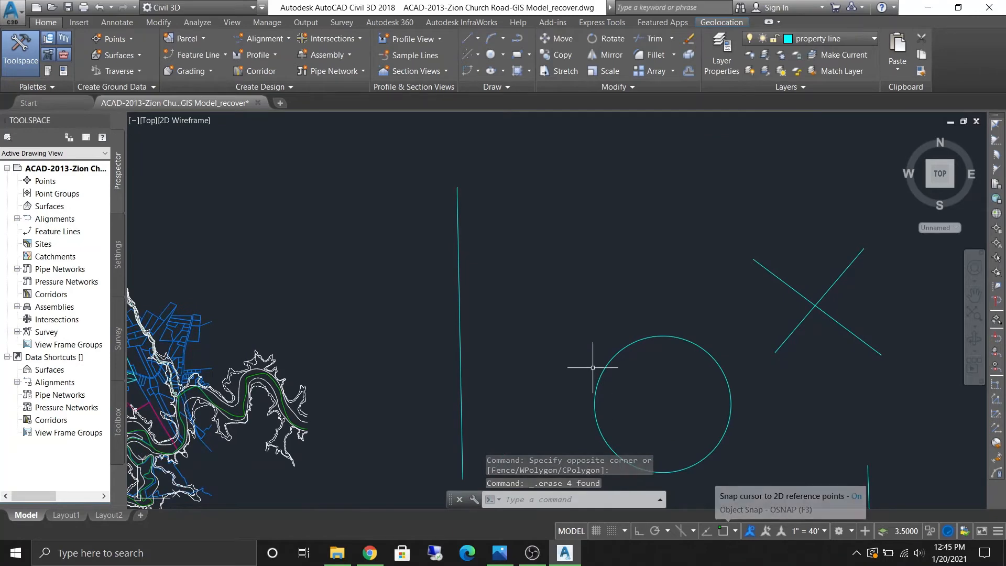
{"action": "middle_click_drag", "start_coordinate": [498, 209], "coordinate": [612, 262]}
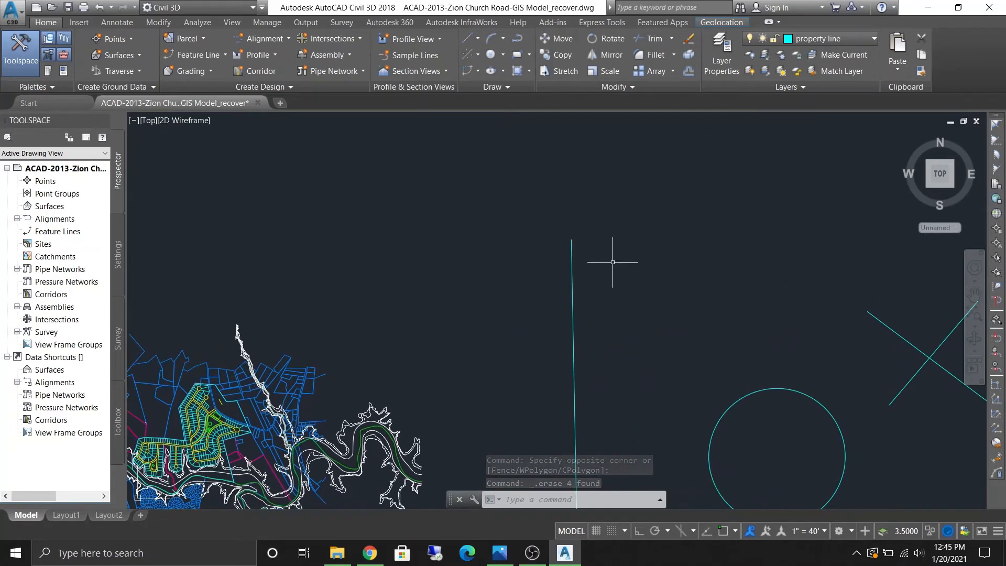
{"action": "left_click", "coordinate": [735, 528]}
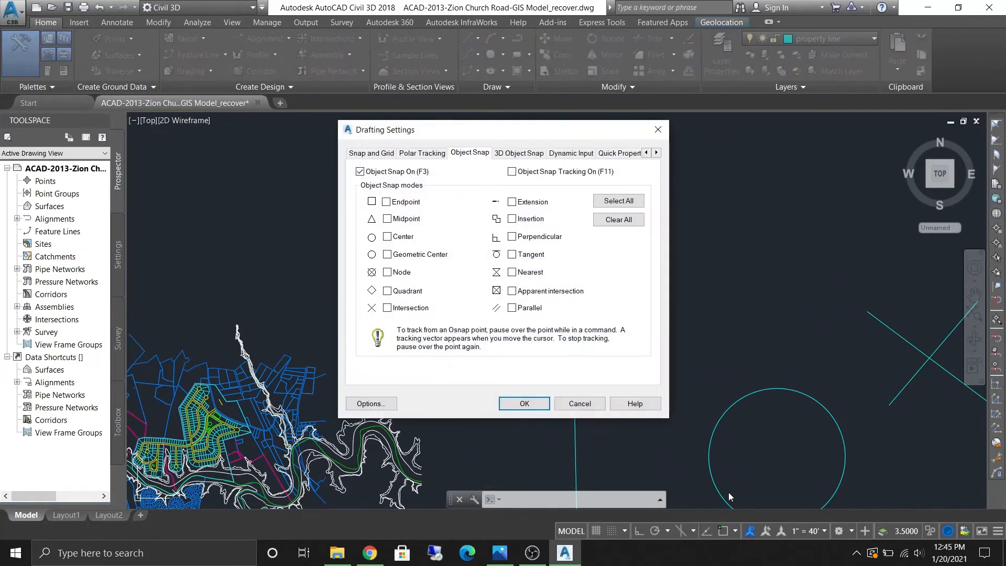
{"action": "left_click", "coordinate": [658, 130]}
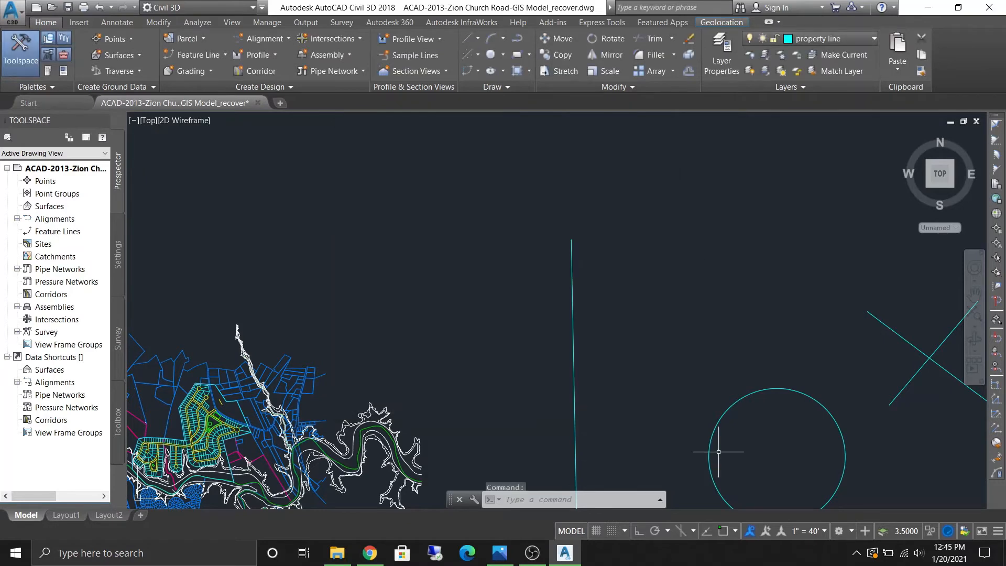
{"action": "left_click", "coordinate": [737, 530]}
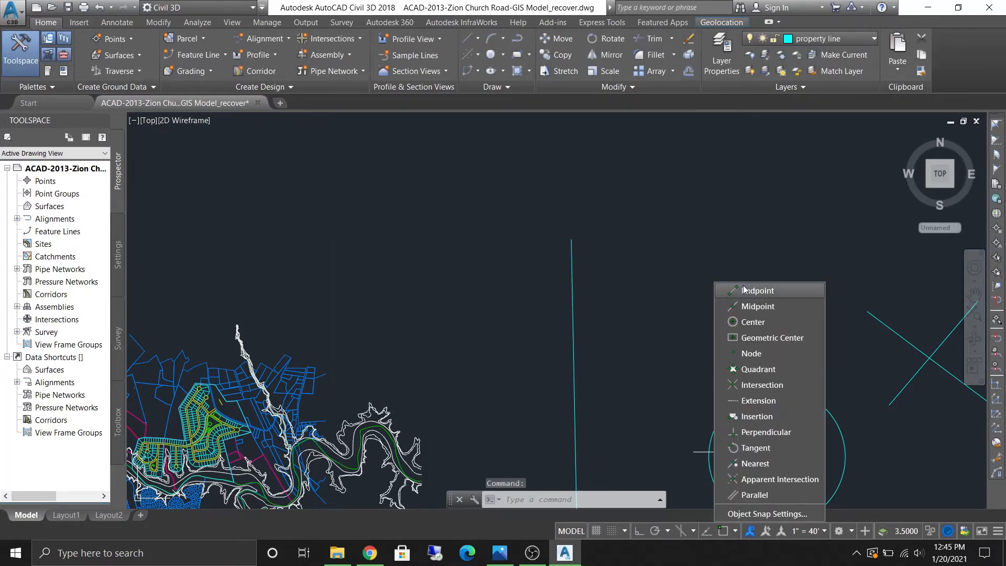
{"action": "left_click", "coordinate": [646, 306]}
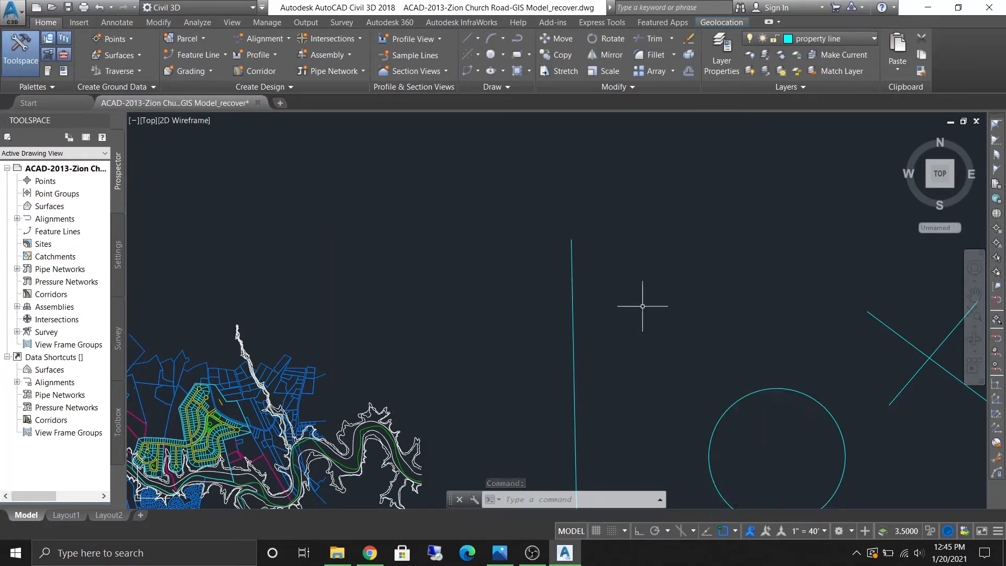
- Start a line and test the Endpoint snap on the vertical line's upper end, then cancel it
{"action": "scroll", "coordinate": [573, 235], "scroll_direction": "up", "scroll_amount": 3}
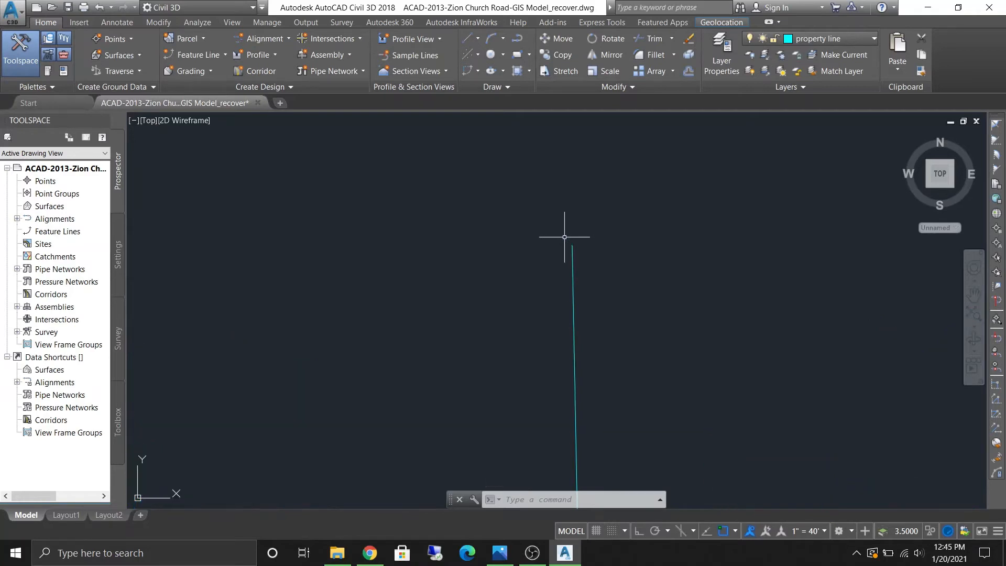
{"action": "key", "text": "Return"}
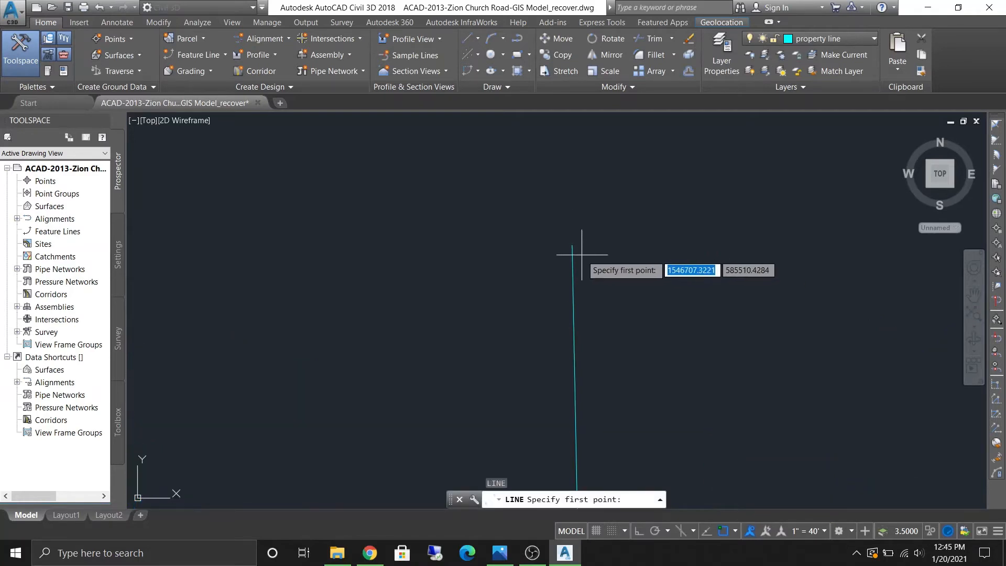
{"action": "scroll", "coordinate": [575, 244], "scroll_direction": "up", "scroll_amount": 3}
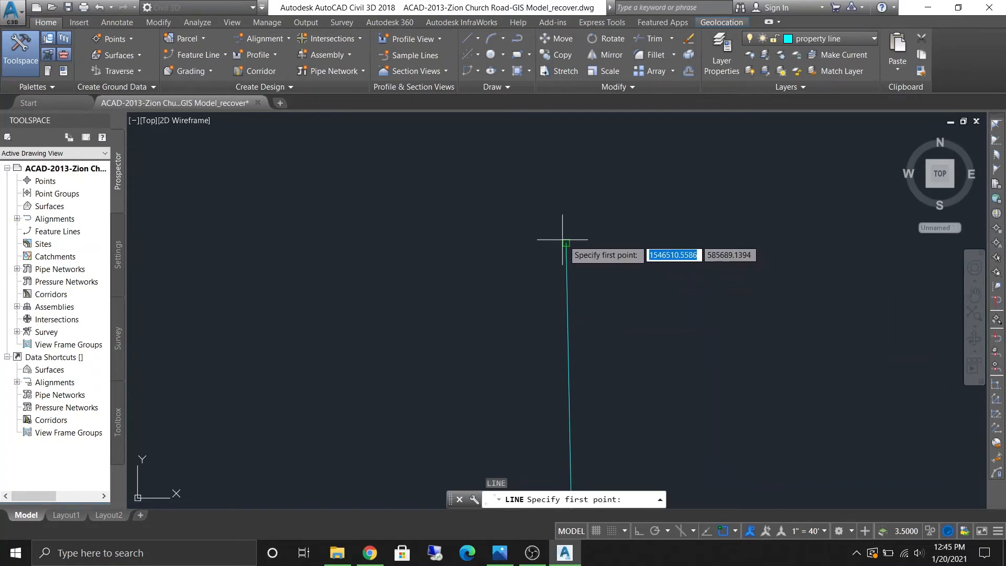
{"action": "scroll", "coordinate": [521, 242], "scroll_direction": "down", "scroll_amount": 4}
{"action": "scroll", "coordinate": [520, 242], "scroll_direction": "down", "scroll_amount": 3}
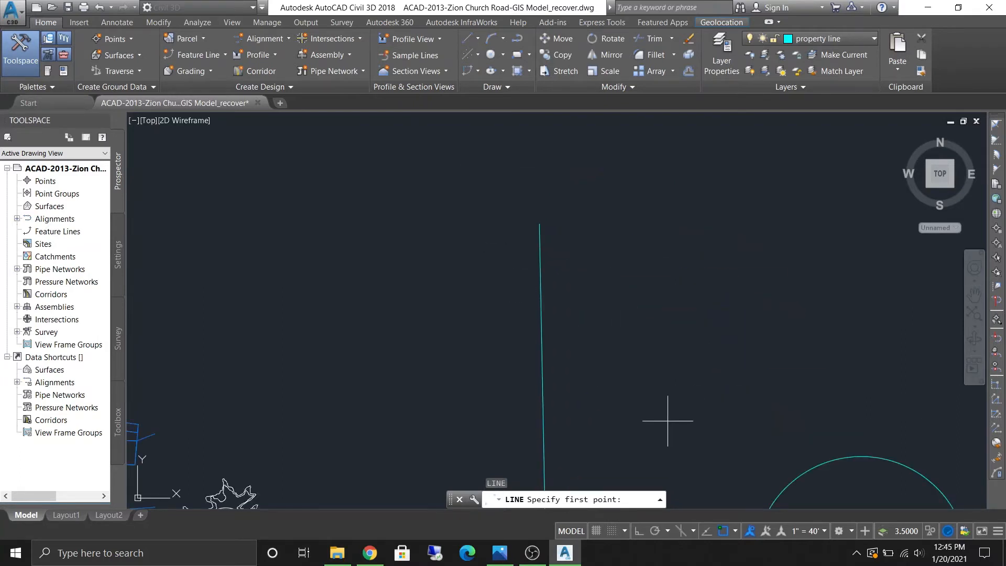
{"action": "key", "text": "Escape"}
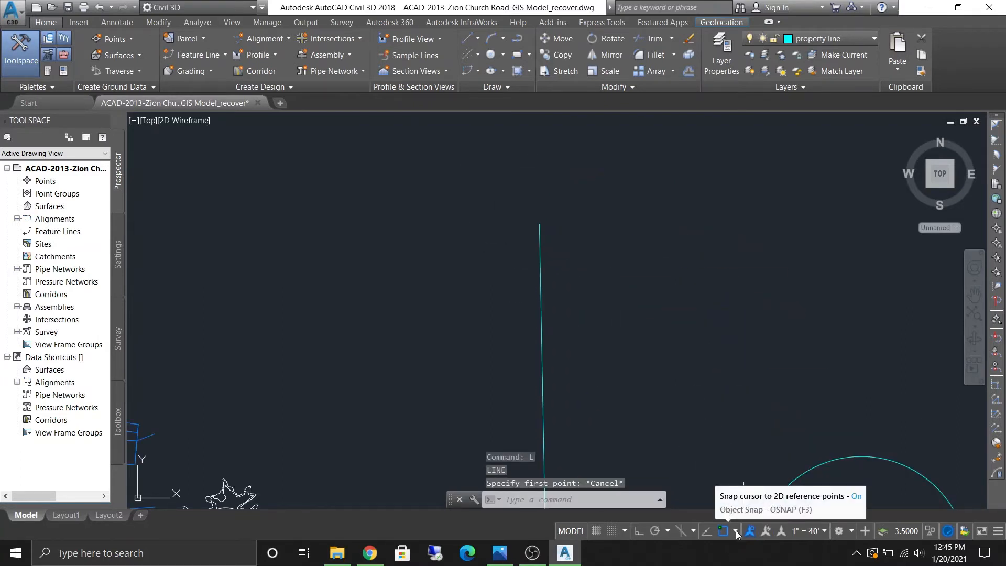
- Enable the Midpoint object snap
{"action": "left_click", "coordinate": [736, 530]}
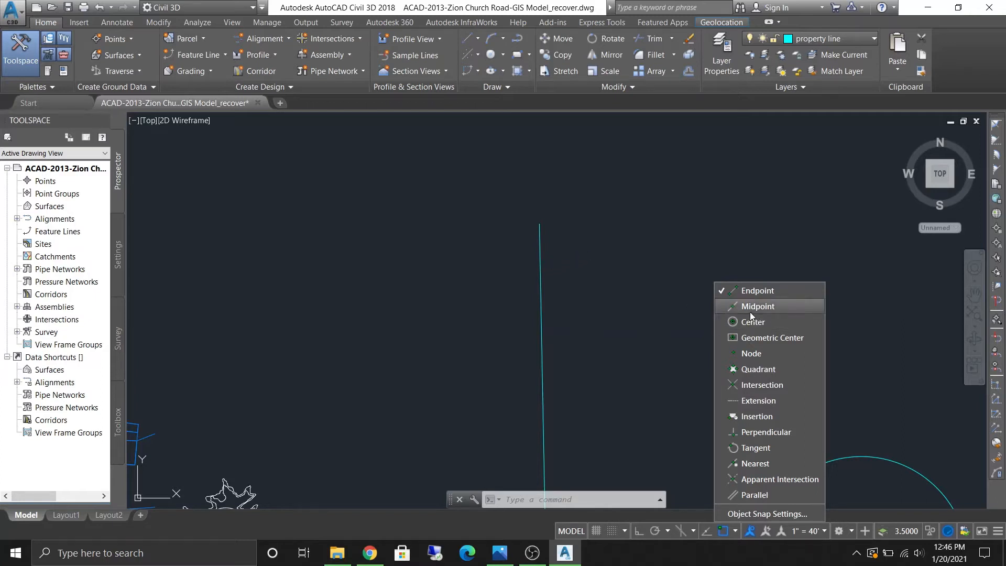
{"action": "key", "text": "Escape"}
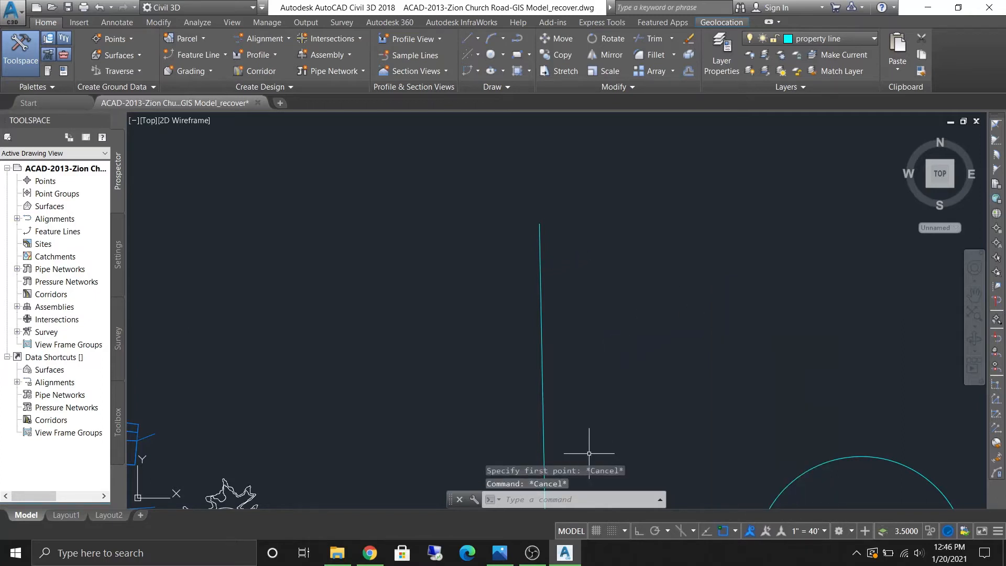
{"action": "mouse_move", "coordinate": [589, 454]}
{"action": "middle_mouse_down"}
{"action": "mouse_move", "coordinate": [611, 210]}
{"action": "mouse_move", "coordinate": [580, 244]}
{"action": "middle_mouse_up"}
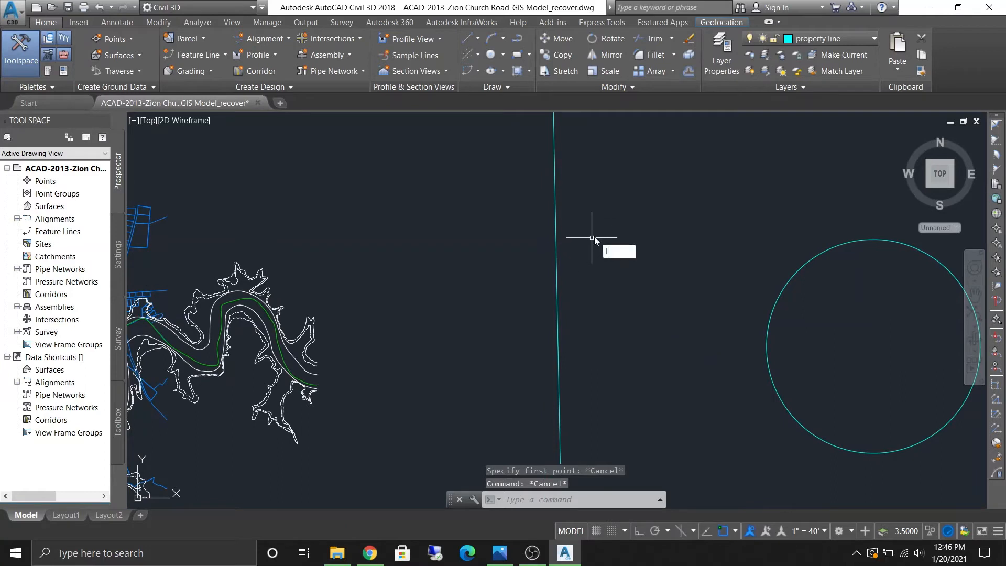
- Start a line from the vertical line's midpoint, then cancel it
{"action": "type", "text": "l"}
{"action": "key", "text": "Return"}
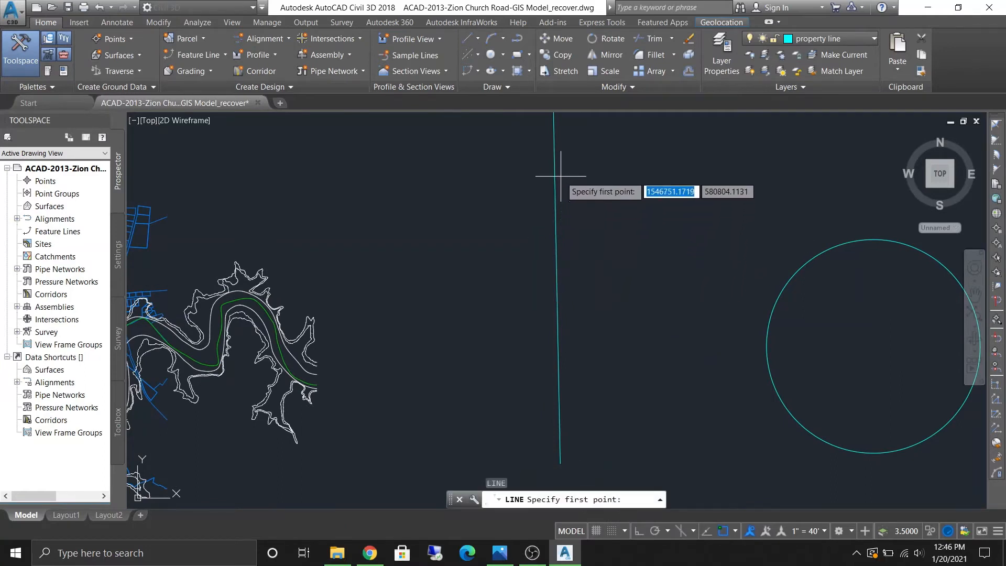
{"action": "left_click", "coordinate": [556, 236]}
{"action": "key", "text": "Escape"}
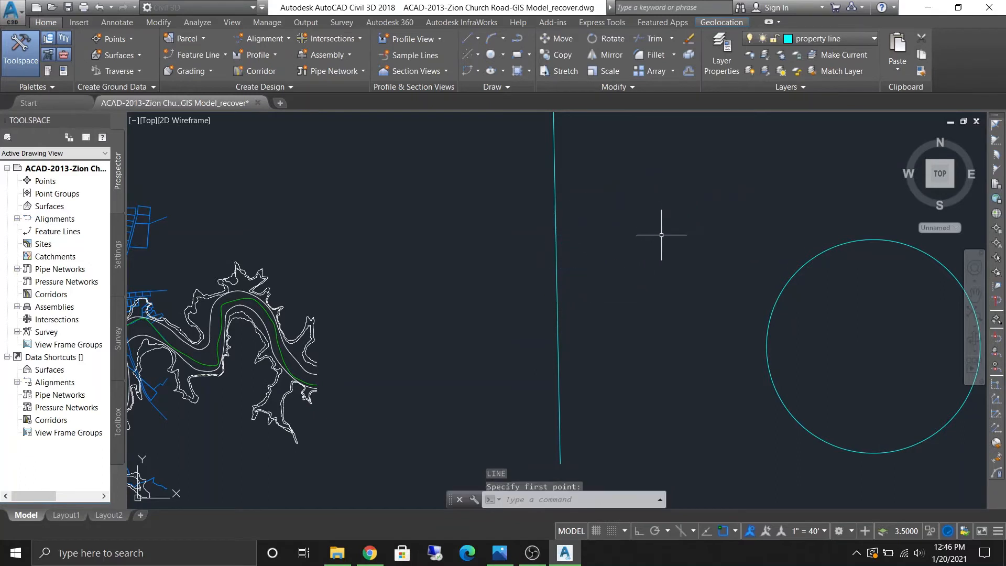
- Enable the Center and Quadrant object snaps
{"action": "left_click", "coordinate": [735, 531]}
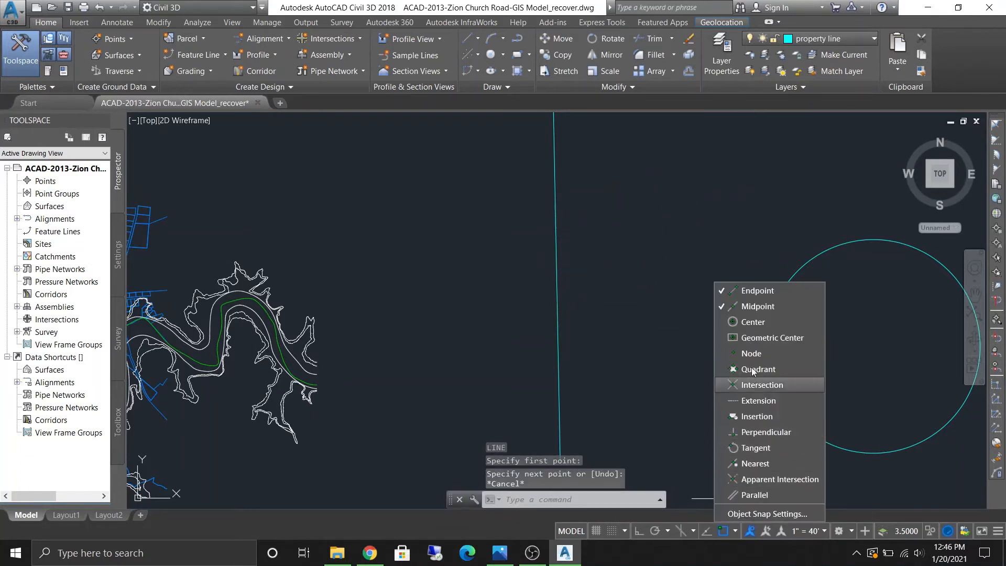
{"action": "left_click", "coordinate": [657, 344]}
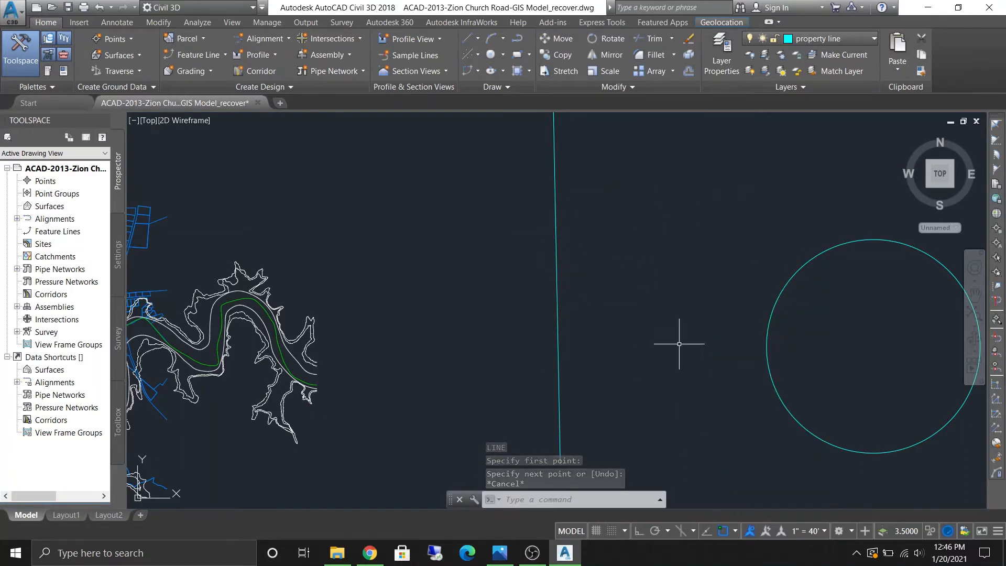
- Draw a test line starting at the circle's center, then delete it
{"action": "middle_click_drag", "start_coordinate": [668, 347], "coordinate": [478, 357]}
{"action": "scroll", "coordinate": [645, 377], "scroll_direction": "down", "scroll_amount": 6}
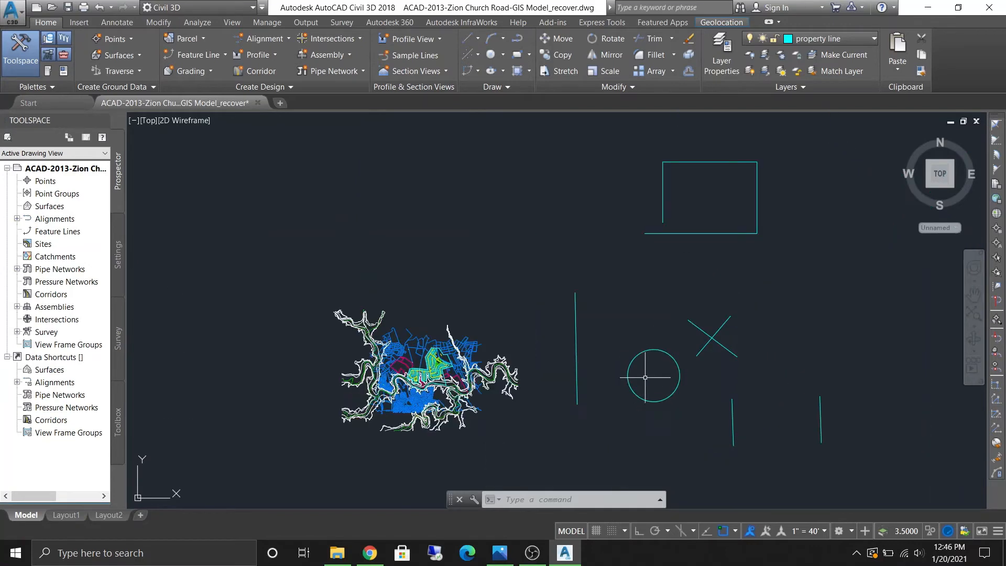
{"action": "type", "text": "l"}
{"action": "key", "text": "Return"}
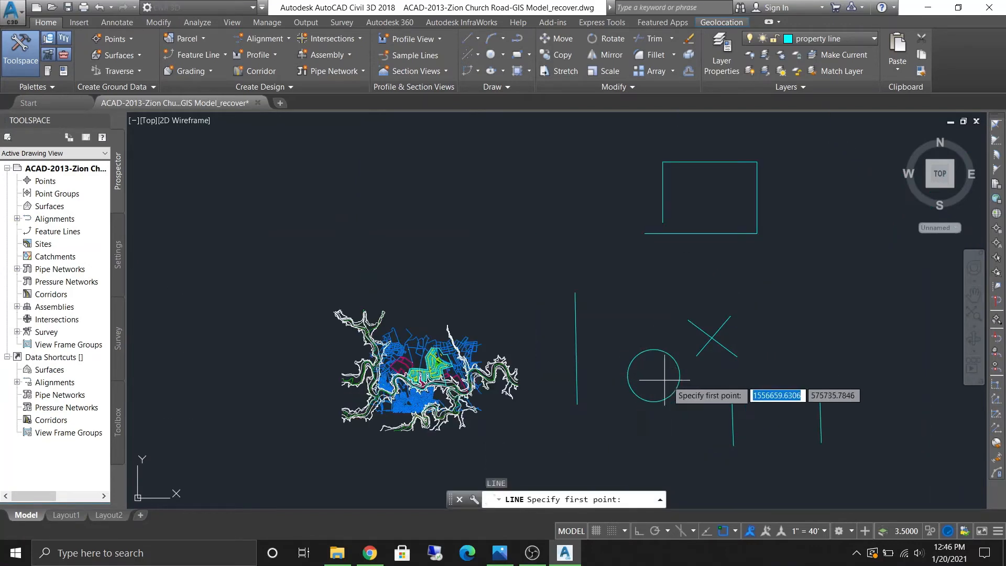
{"action": "scroll", "coordinate": [649, 376], "scroll_direction": "down", "scroll_amount": 5}
{"action": "scroll", "coordinate": [650, 378], "scroll_direction": "up", "scroll_amount": 2}
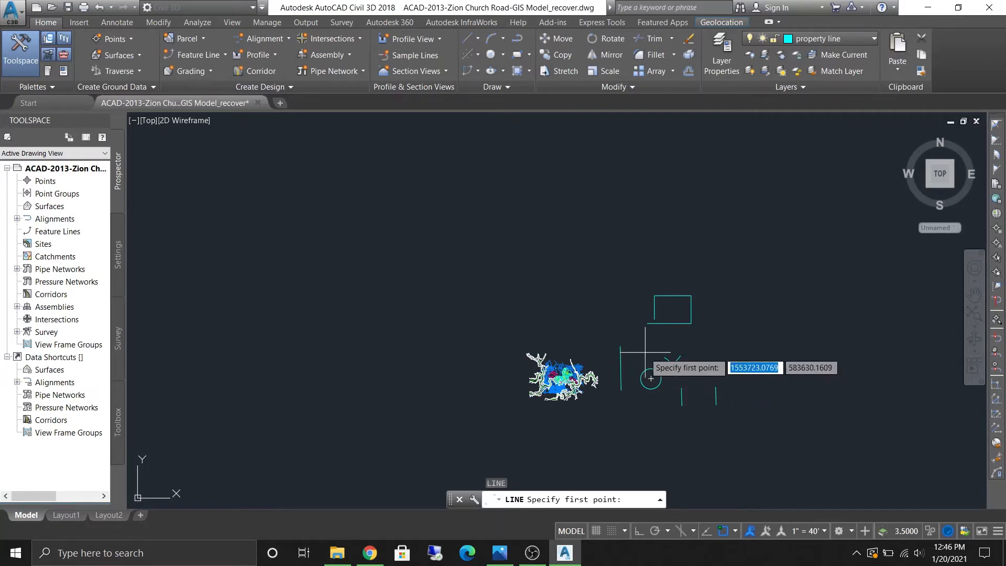
{"action": "left_click", "coordinate": [651, 379]}
{"action": "scroll", "coordinate": [654, 354], "scroll_direction": "up", "scroll_amount": 5}
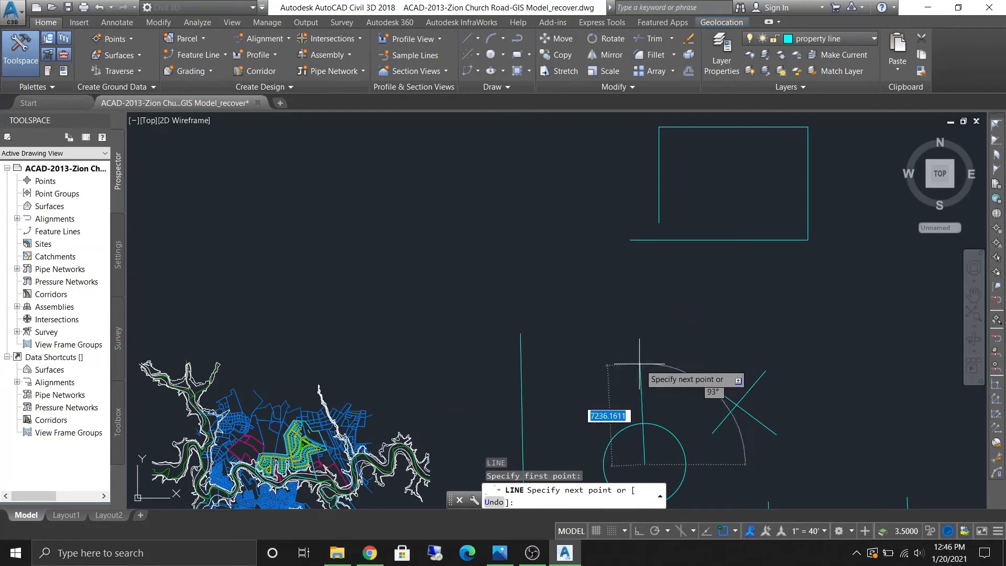
{"action": "middle_click_drag", "start_coordinate": [655, 355], "coordinate": [652, 231]}
{"action": "left_click", "coordinate": [605, 212]}
{"action": "key", "text": "Escape"}
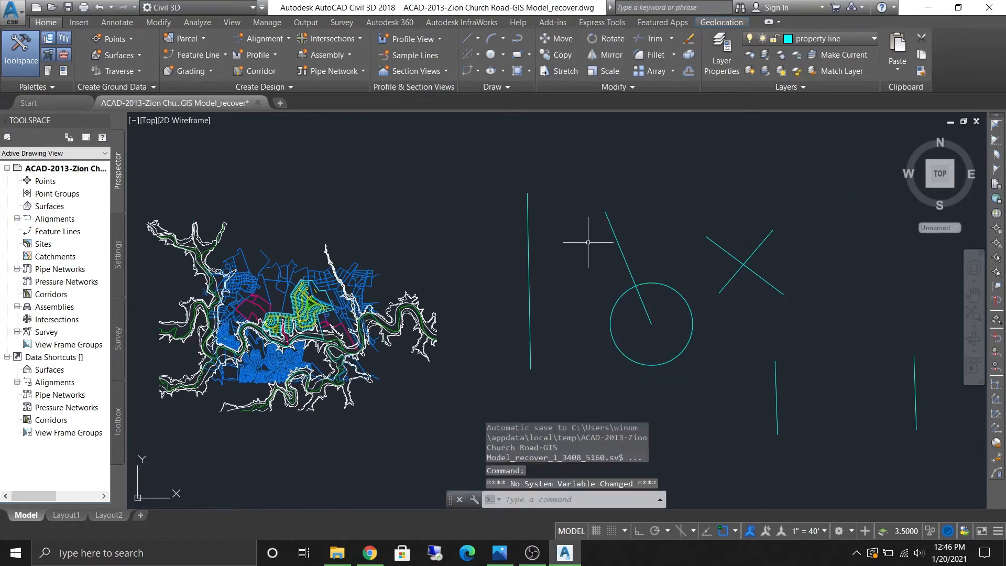
{"action": "left_click", "coordinate": [623, 257]}
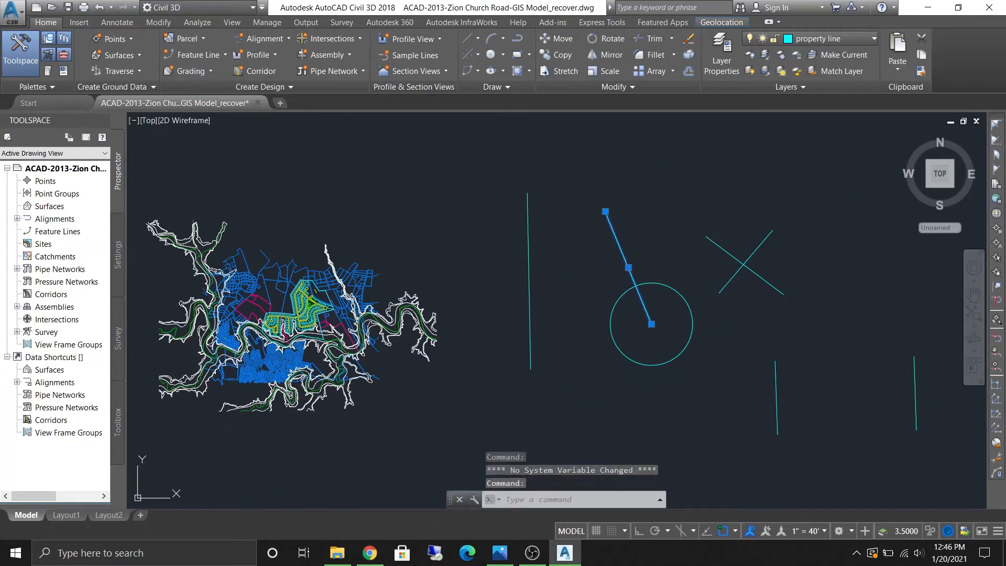
{"action": "key", "text": "Delete"}
- Enable the Intersection object snap and start a line, snapping to the crossing lines' intersection
{"action": "left_click", "coordinate": [737, 529]}
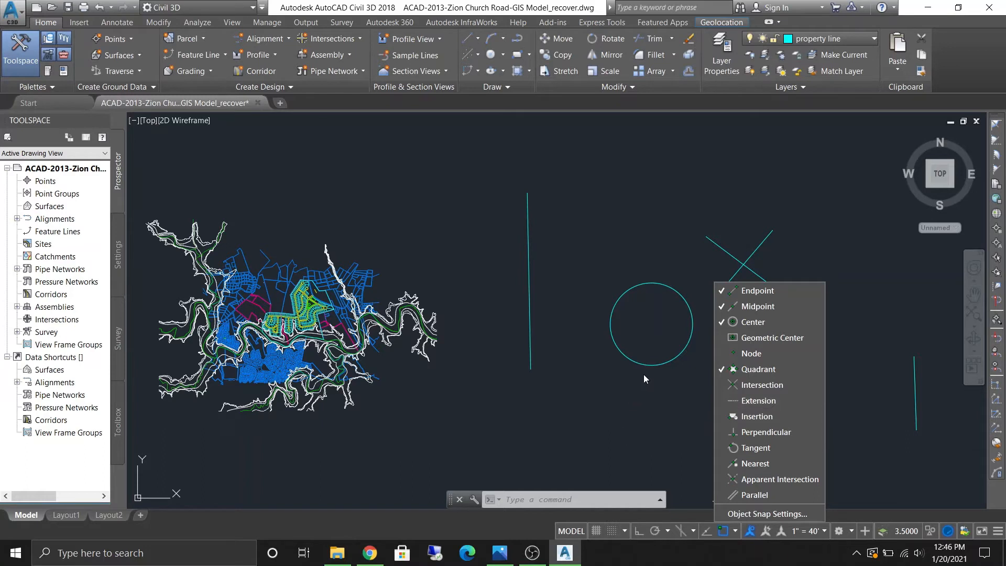
{"action": "left_click", "coordinate": [640, 390]}
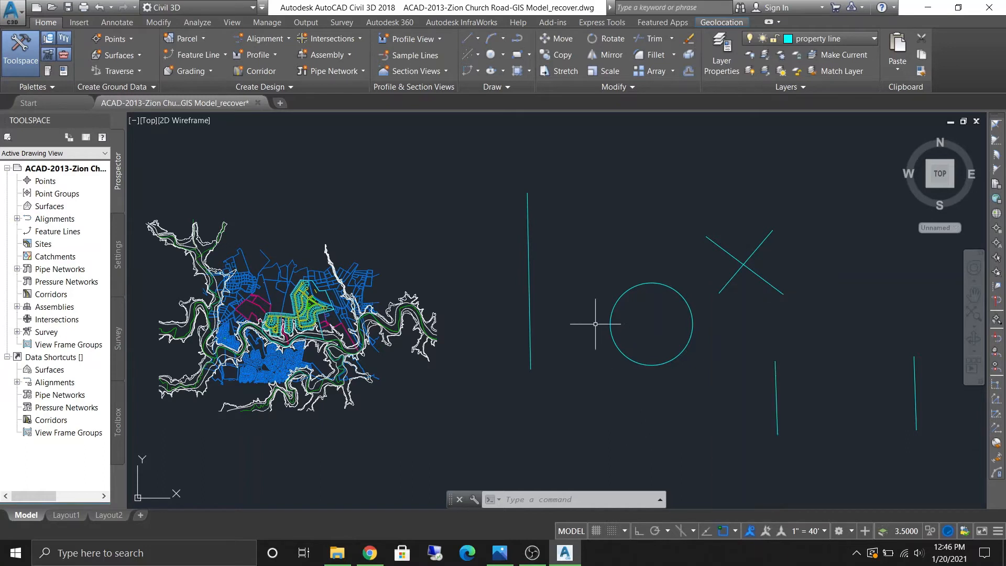
{"action": "type", "text": "l"}
{"action": "key", "text": "Return"}
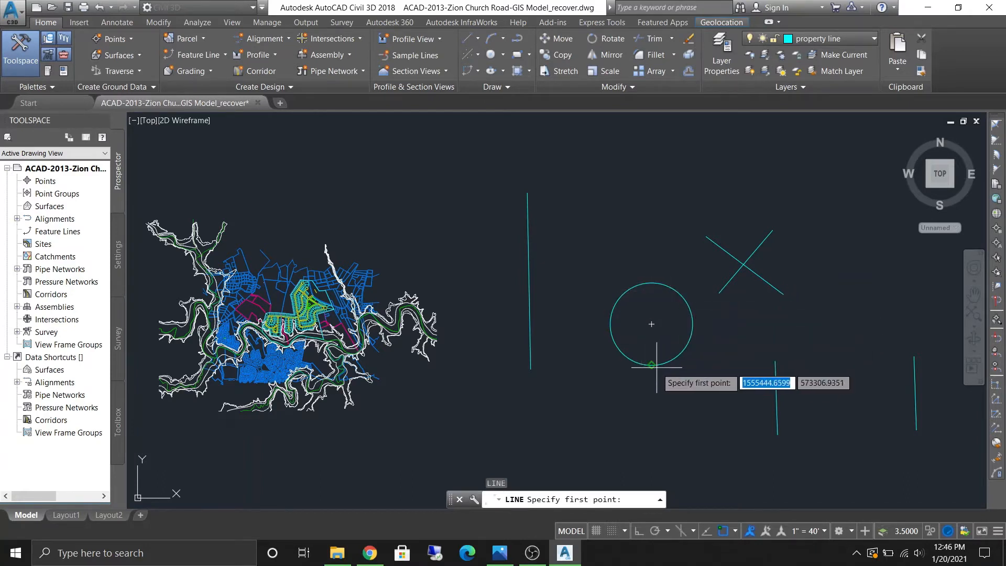
{"action": "left_click", "coordinate": [736, 532]}
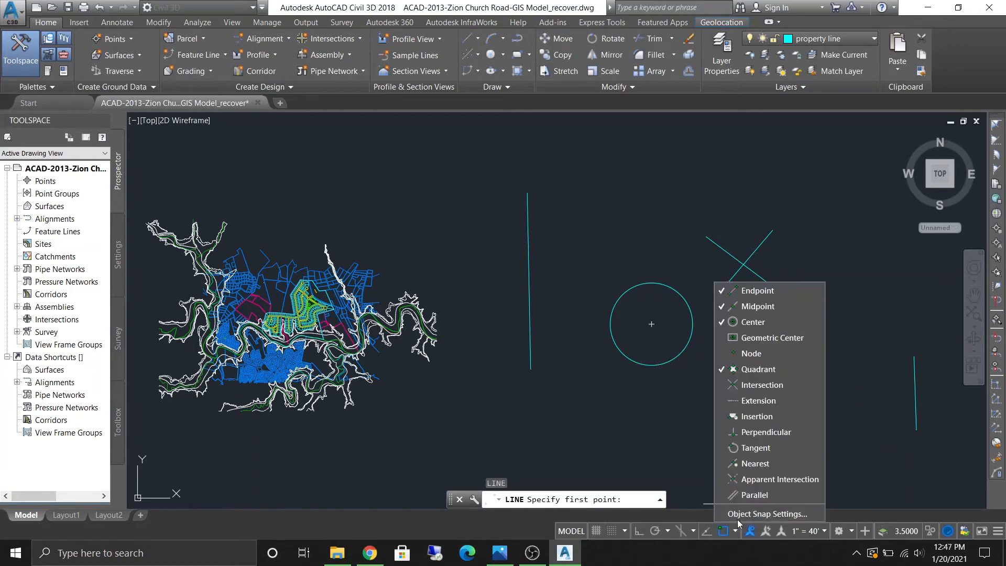
{"action": "left_click", "coordinate": [693, 390]}
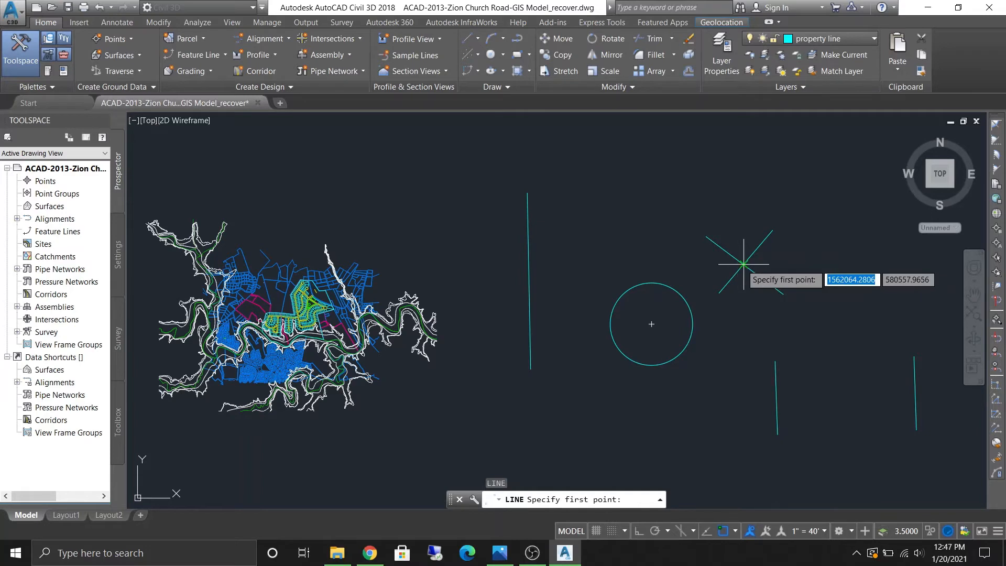
{"action": "scroll", "coordinate": [743, 263], "scroll_direction": "up", "scroll_amount": 6}
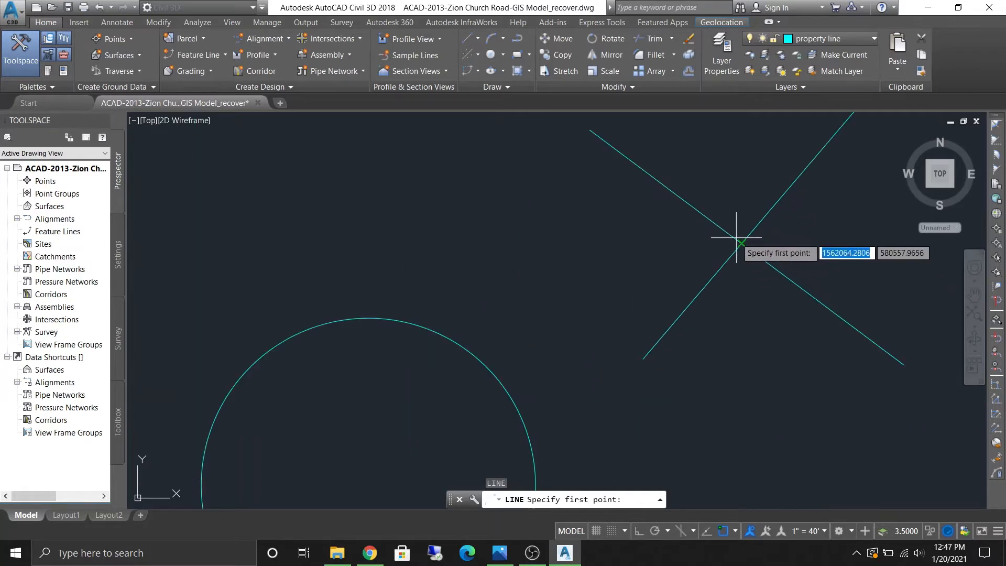
{"action": "scroll", "coordinate": [708, 406], "scroll_direction": "down", "scroll_amount": 4}
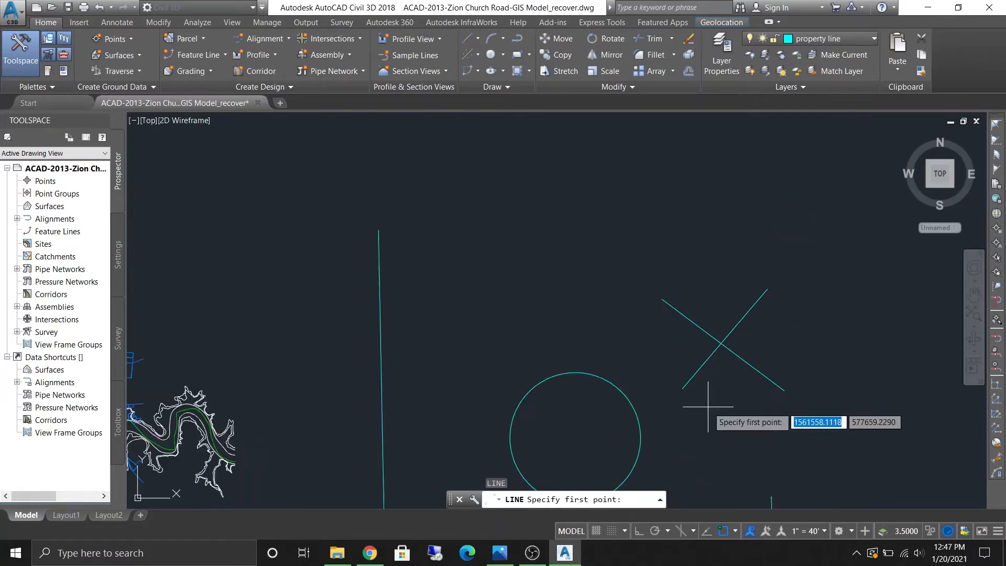
{"action": "scroll", "coordinate": [708, 407], "scroll_direction": "down", "scroll_amount": 2}
- Enable the Perpendicular object snap and cancel the line in progress
{"action": "left_click", "coordinate": [733, 531]}
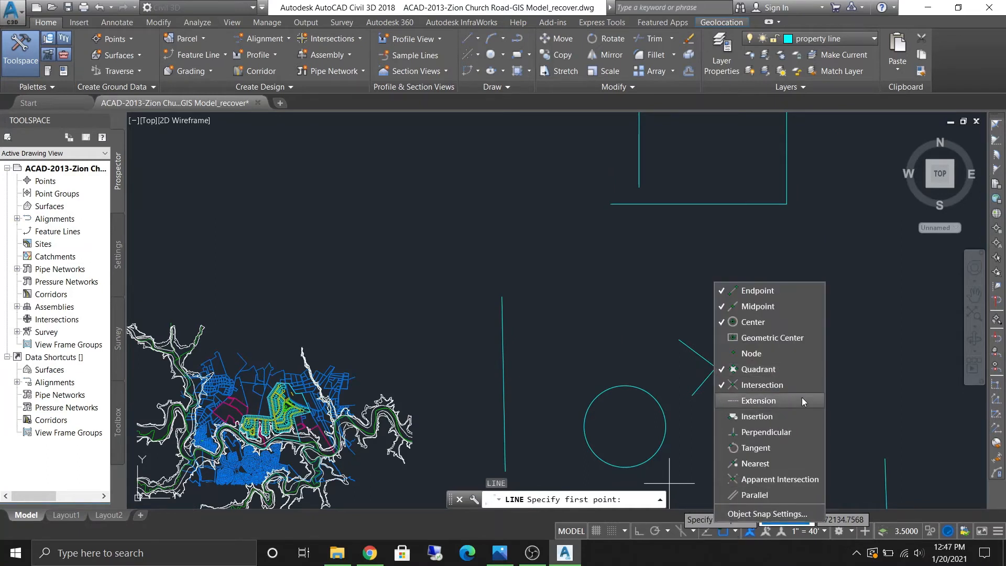
{"action": "left_click", "coordinate": [688, 457]}
{"action": "scroll", "coordinate": [667, 422], "scroll_direction": "up", "scroll_amount": 3}
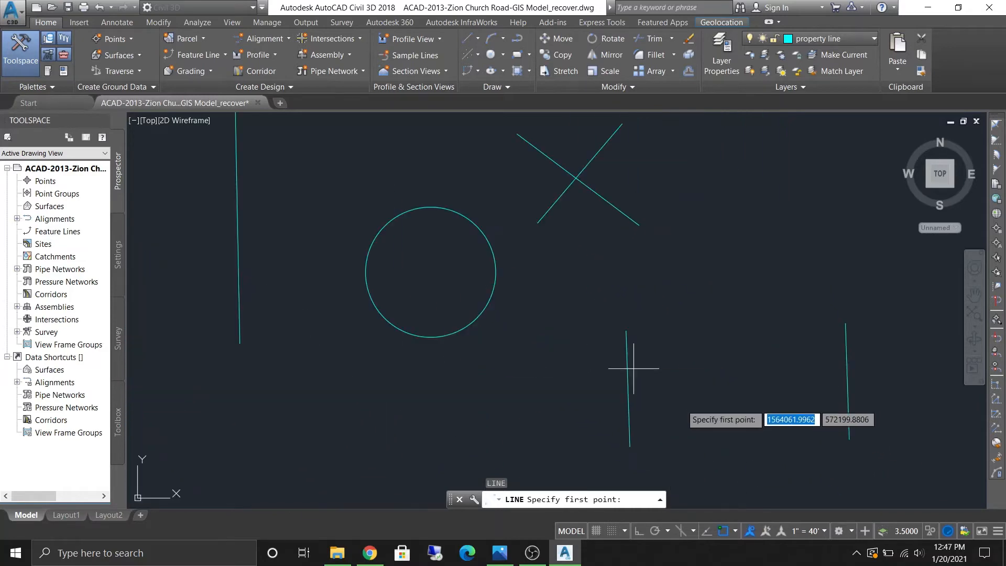
{"action": "scroll", "coordinate": [645, 398], "scroll_direction": "up", "scroll_amount": 2}
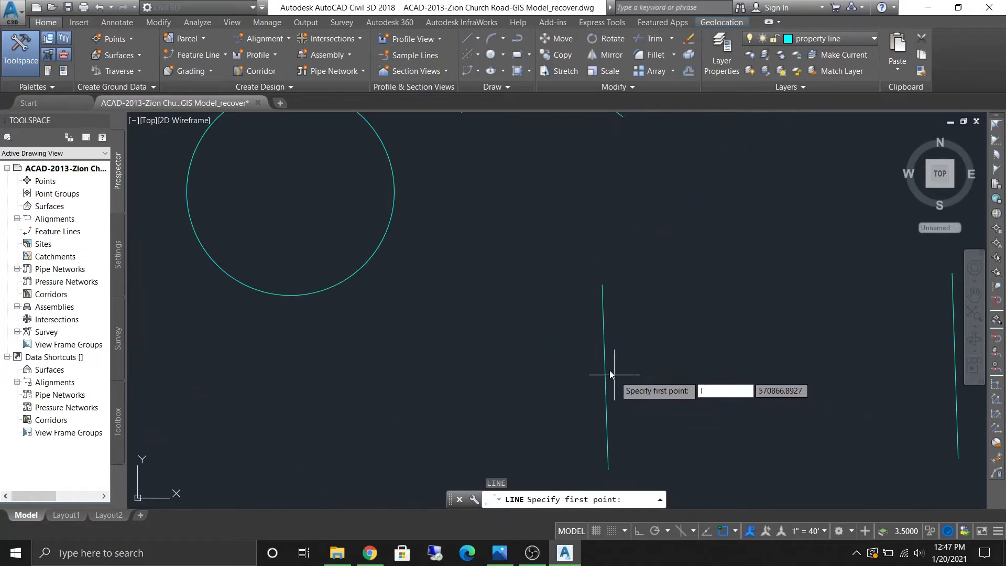
{"action": "key", "text": "Escape"}
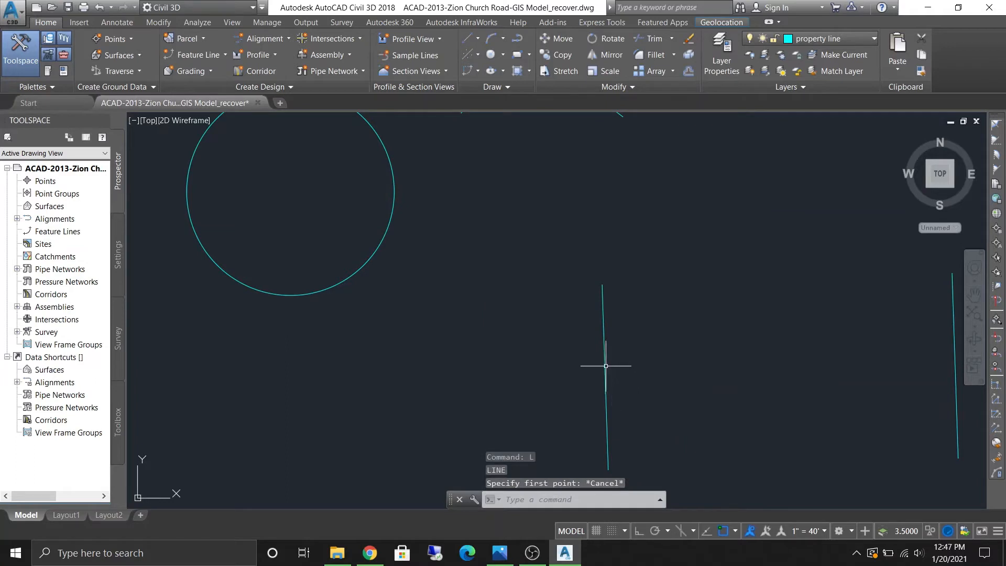
- Draw a line from the left vertical line perpendicular to the right vertical line
{"action": "key", "text": "Return"}
{"action": "left_click", "coordinate": [605, 376]}
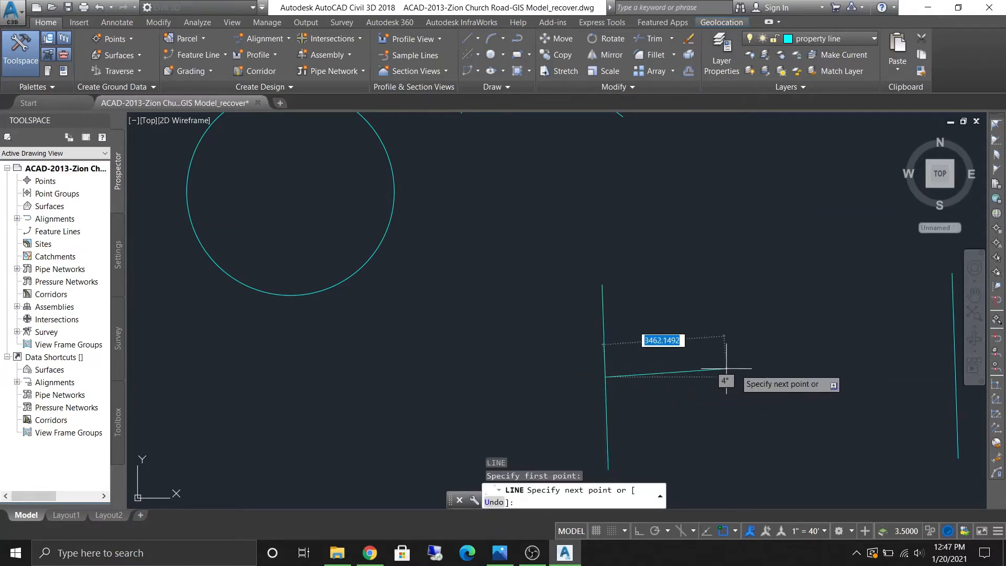
{"action": "middle_click_drag", "start_coordinate": [770, 361], "coordinate": [464, 318]}
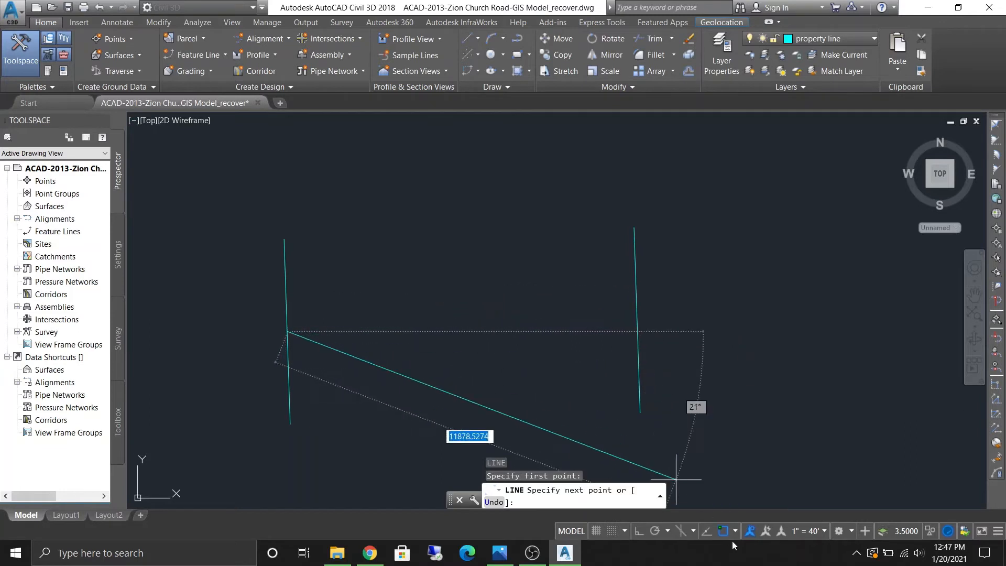
{"action": "left_click", "coordinate": [737, 526]}
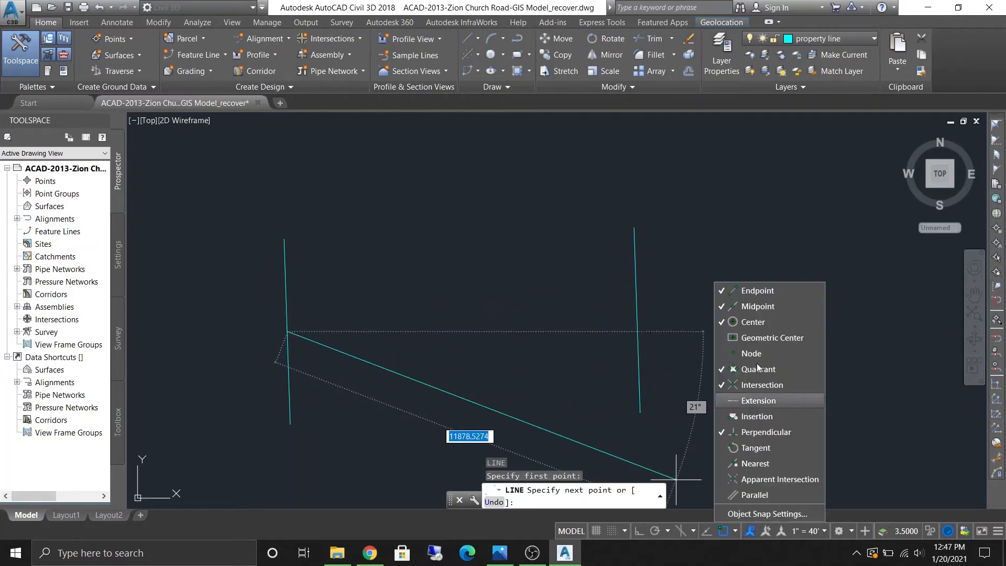
{"action": "left_click", "coordinate": [625, 416]}
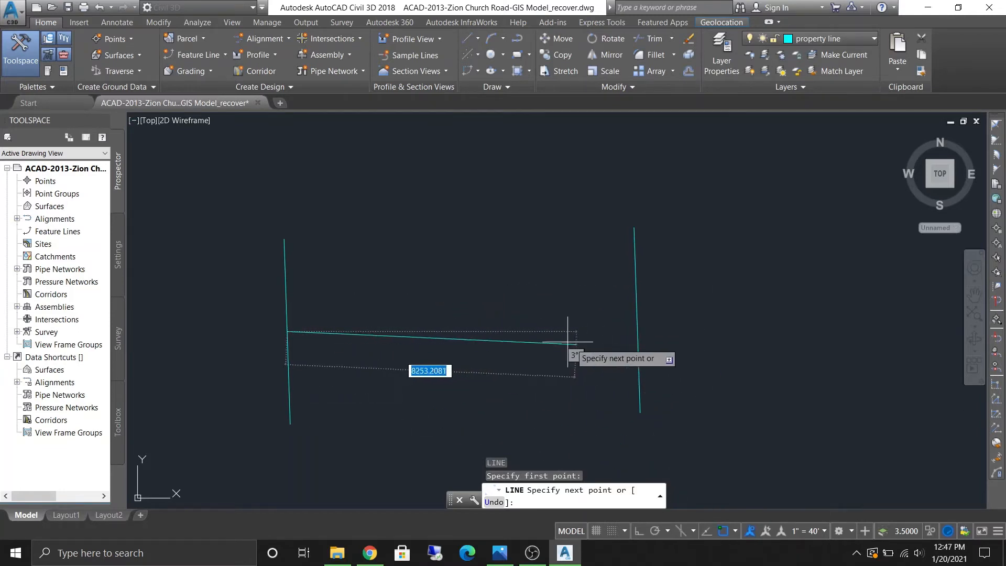
{"action": "scroll", "coordinate": [655, 334], "scroll_direction": "up", "scroll_amount": 3}
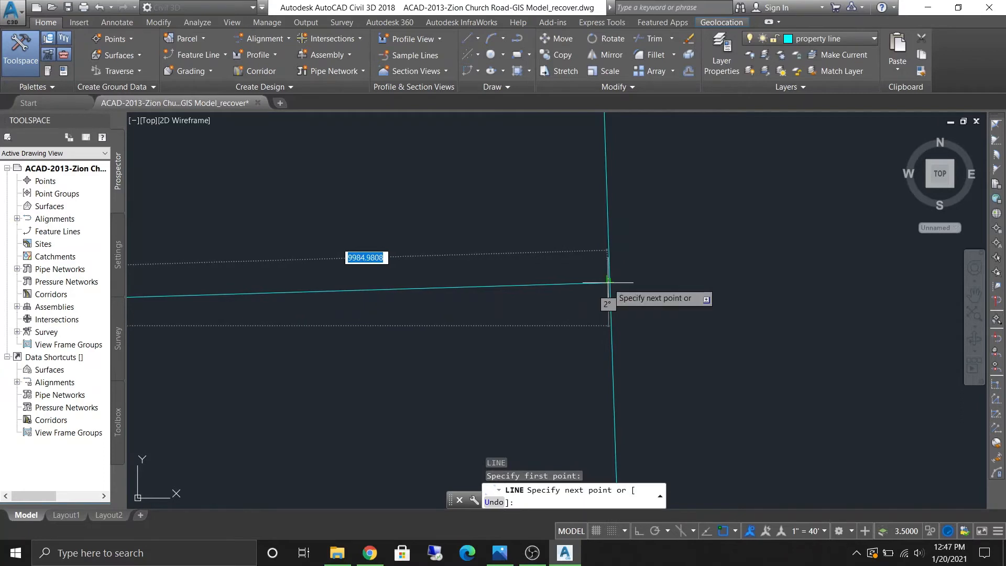
{"action": "left_click", "coordinate": [608, 283]}
{"action": "scroll", "coordinate": [687, 219], "scroll_direction": "down", "scroll_amount": 2}
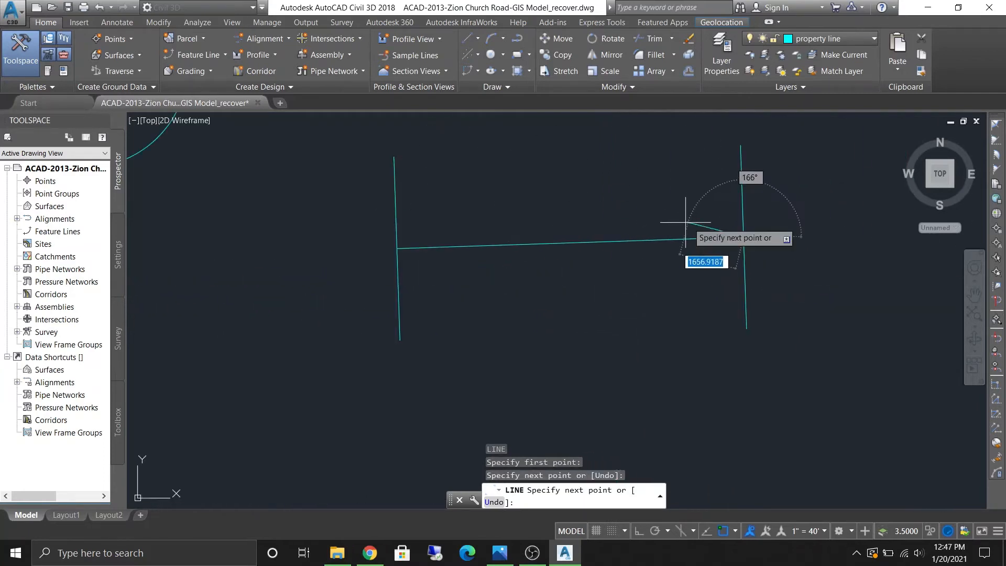
{"action": "key", "text": "Escape"}
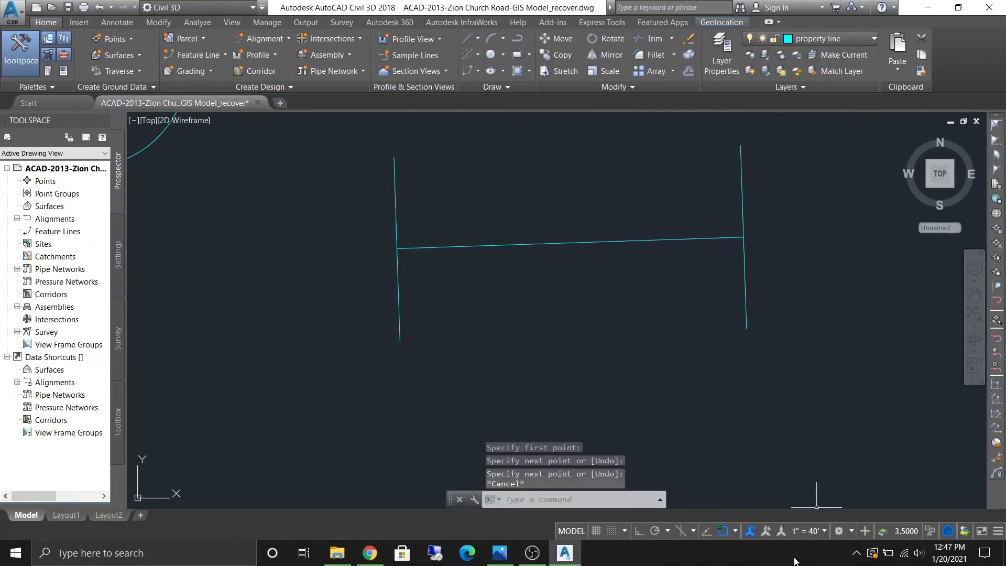
- Turn object snap mode off and back on again
{"action": "left_click", "coordinate": [729, 533]}
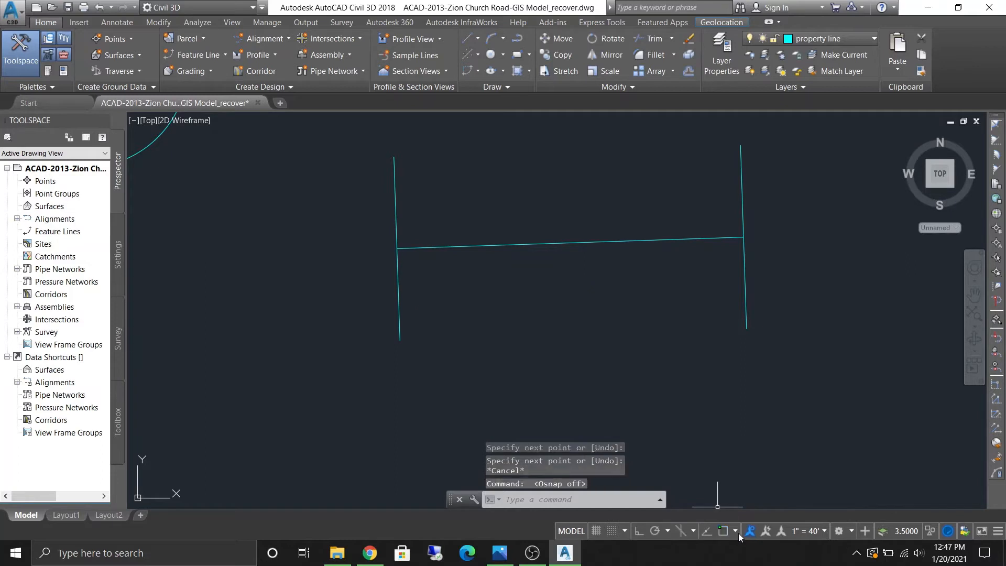
{"action": "left_click", "coordinate": [735, 532]}
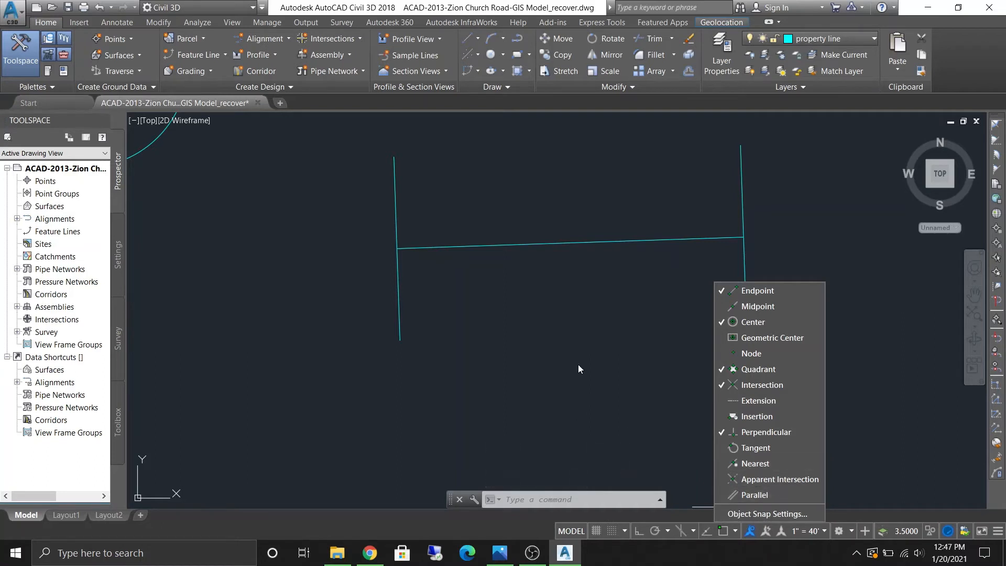
{"action": "scroll", "coordinate": [606, 367], "scroll_direction": "down", "scroll_amount": 4}
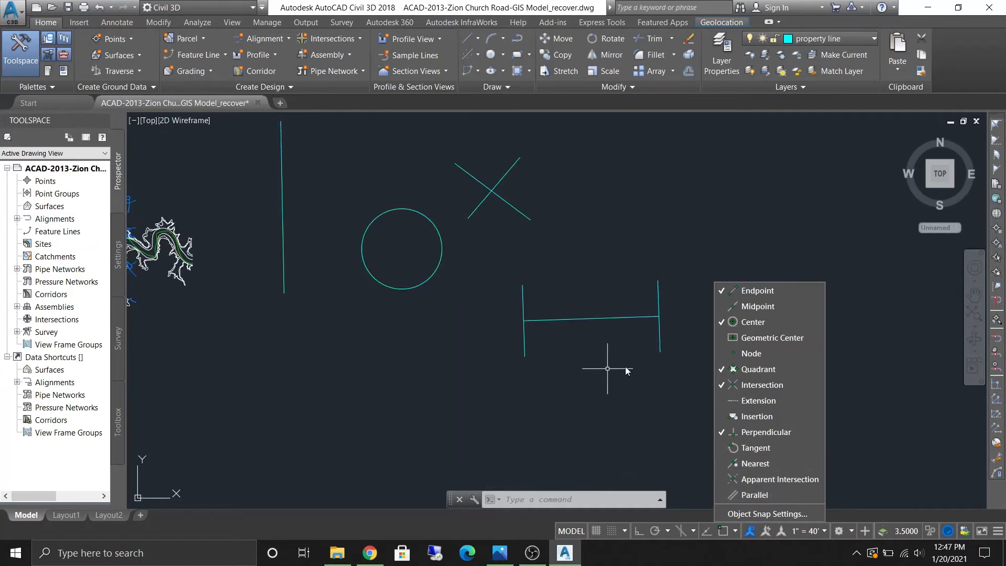
{"action": "key", "text": "F3"}
{"action": "key", "text": "Escape"}
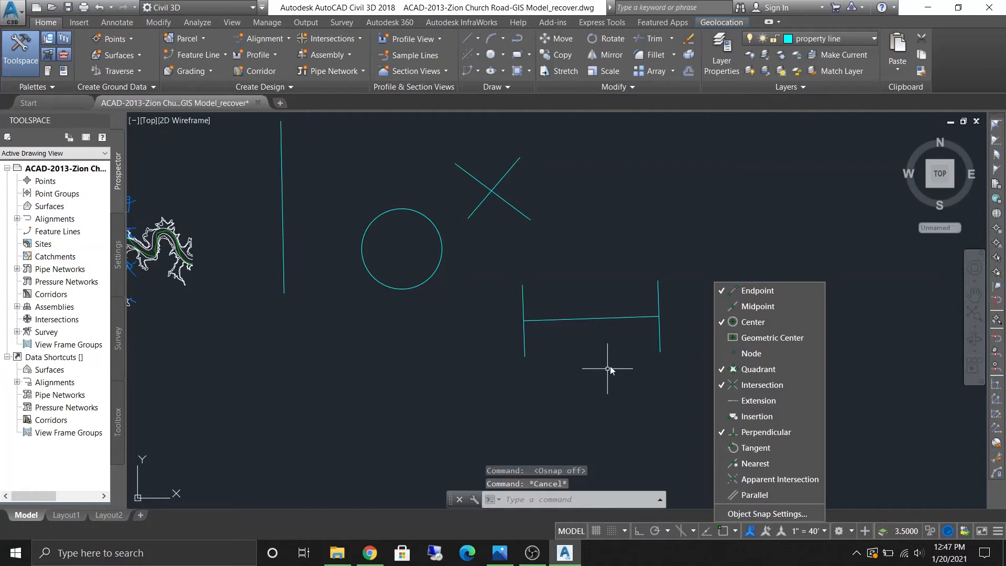
{"action": "left_click", "coordinate": [737, 530]}
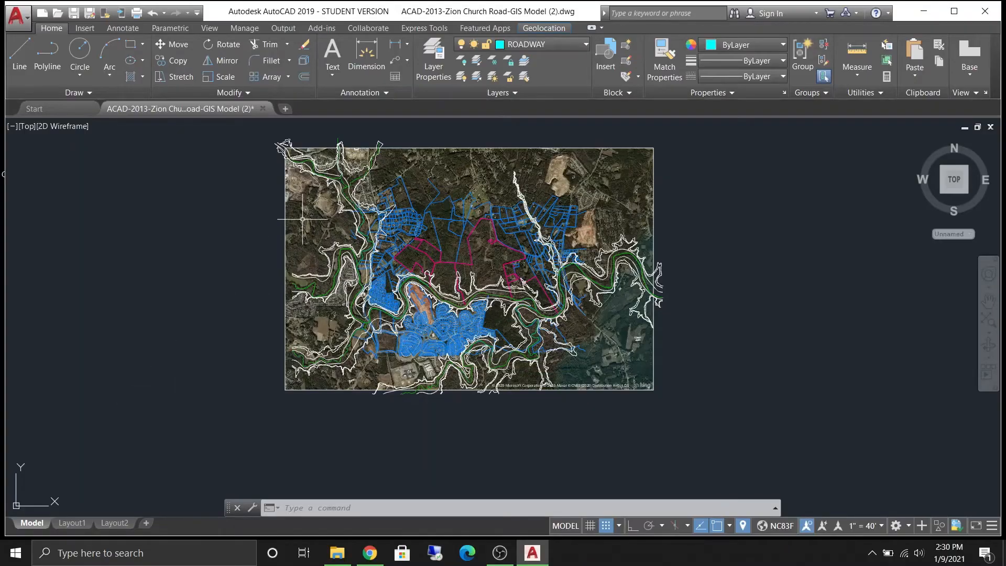
{"action": "middle_click_drag", "start_coordinate": [325, 247], "coordinate": [343, 279]}
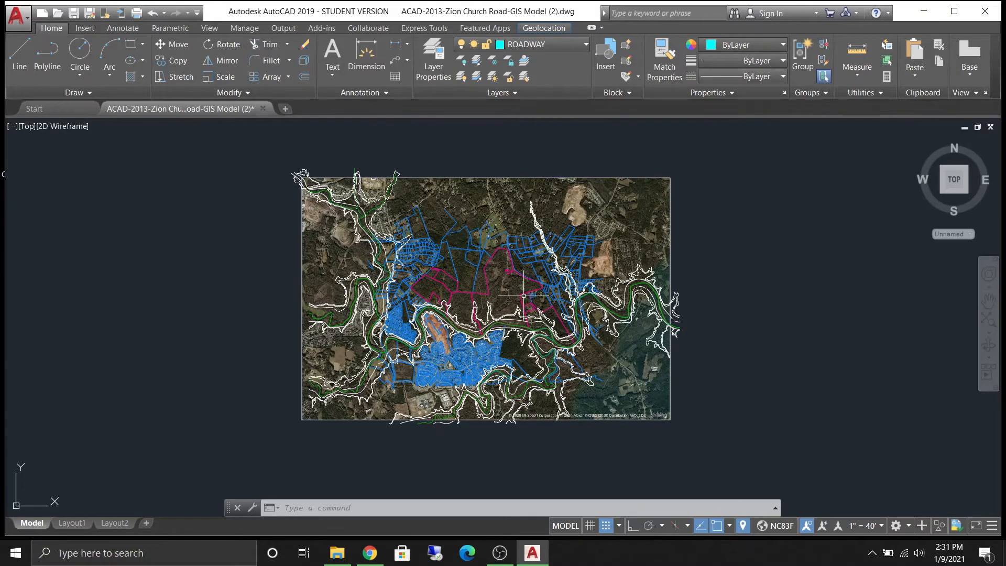
{"action": "mouse_move", "coordinate": [546, 293]}
{"action": "mouse_move", "coordinate": [454, 234]}
{"action": "middle_mouse_down"}
{"action": "mouse_move", "coordinate": [398, 262]}
{"action": "mouse_move", "coordinate": [475, 289]}
{"action": "middle_mouse_up"}
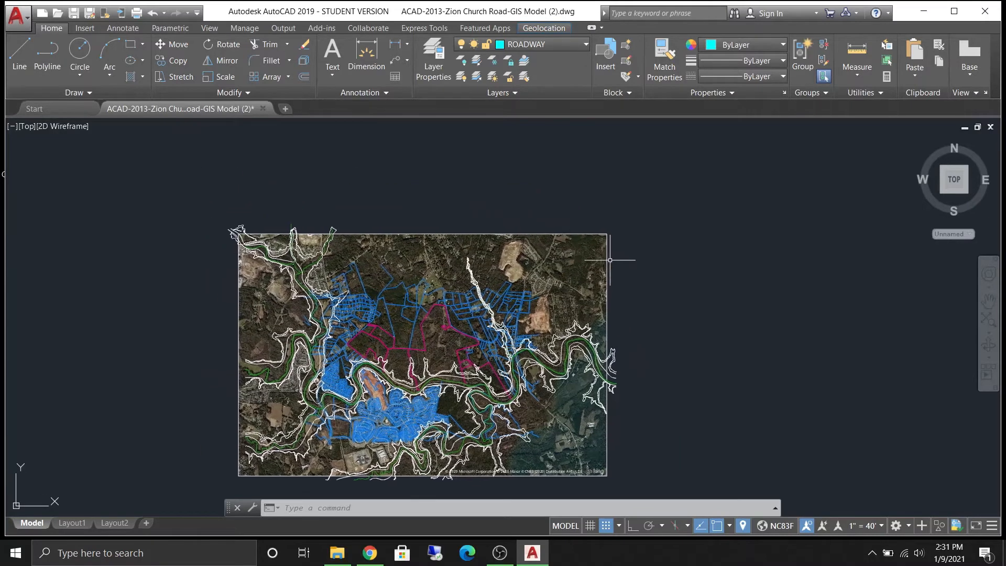
{"action": "scroll", "coordinate": [610, 279], "scroll_direction": "up", "scroll_amount": 2}
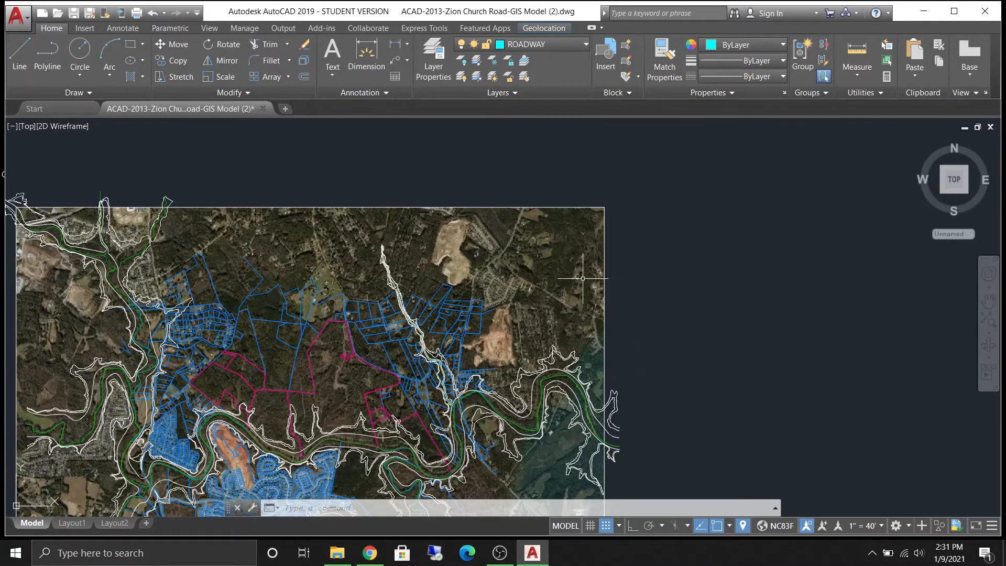
{"action": "scroll", "coordinate": [374, 206], "scroll_direction": "up", "scroll_amount": 1}
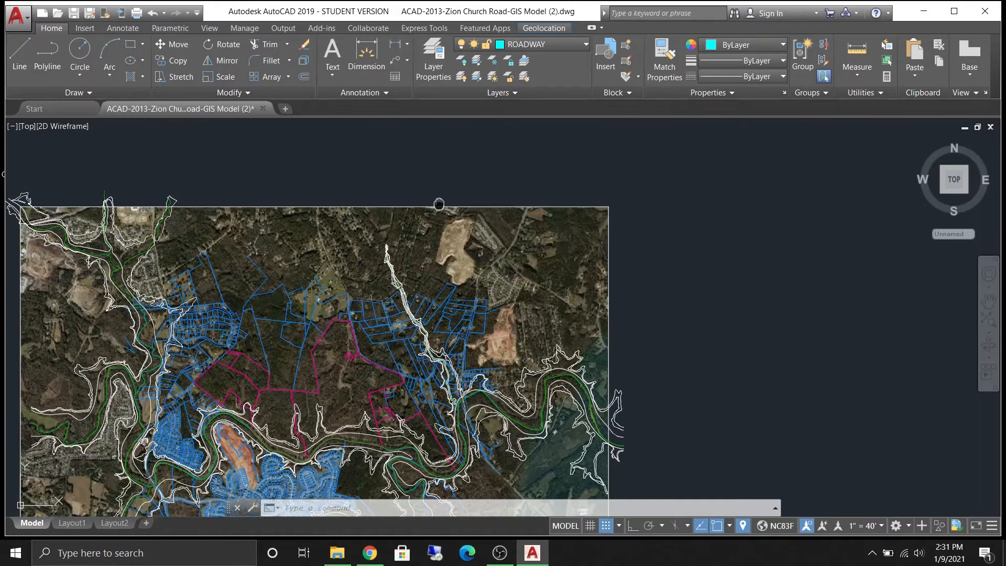
- Select the aerial map image with a crossing window and erase it from the drawing
{"action": "middle_click_drag", "start_coordinate": [467, 360], "coordinate": [510, 325]}
{"action": "scroll", "coordinate": [510, 325], "scroll_direction": "up", "scroll_amount": 3}
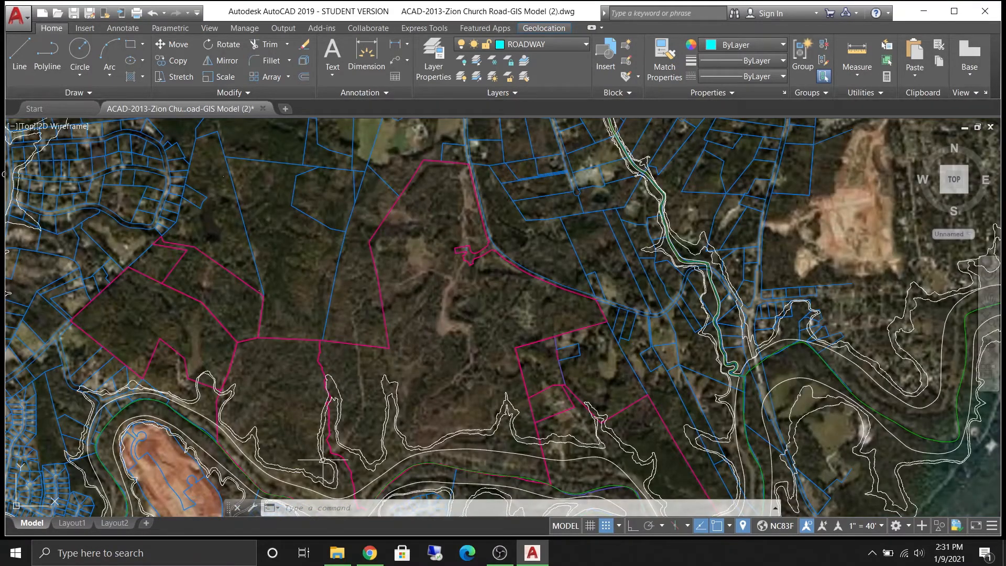
{"action": "scroll", "coordinate": [512, 247], "scroll_direction": "down", "scroll_amount": 2}
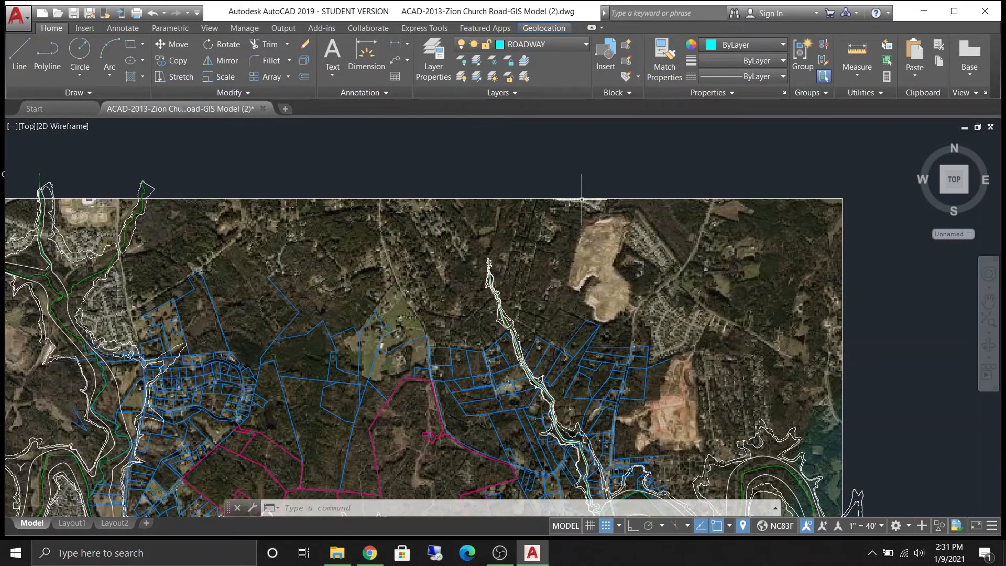
{"action": "left_click", "coordinate": [872, 254]}
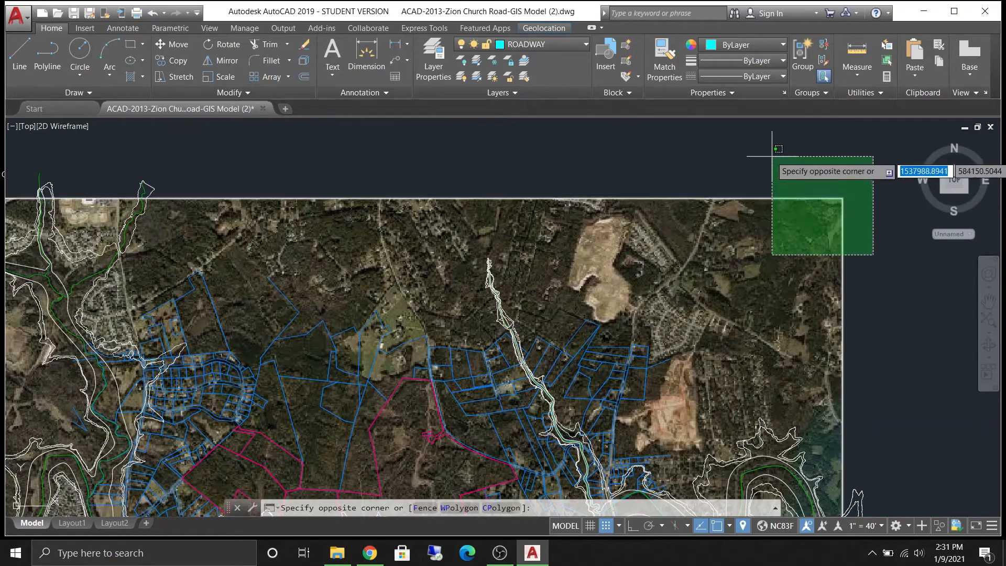
{"action": "left_click", "coordinate": [772, 156]}
{"action": "scroll", "coordinate": [603, 262], "scroll_direction": "down", "scroll_amount": 2}
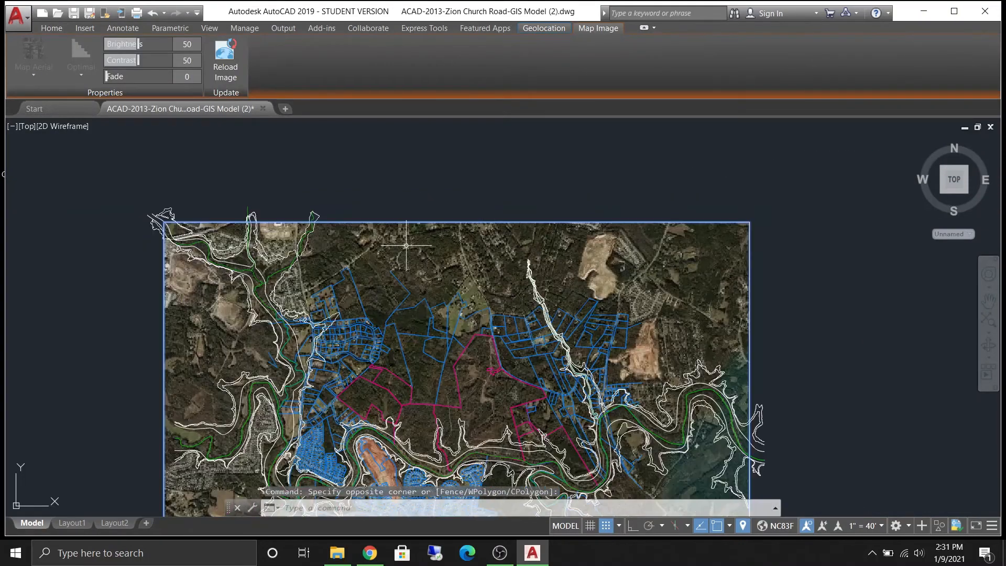
{"action": "right_click", "coordinate": [694, 142]}
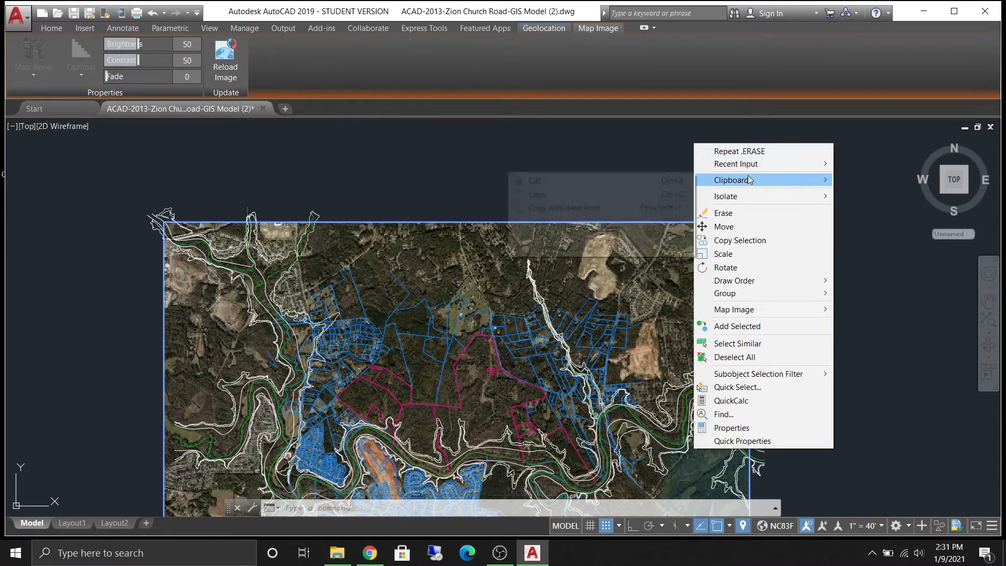
{"action": "mouse_move", "coordinate": [757, 168]}
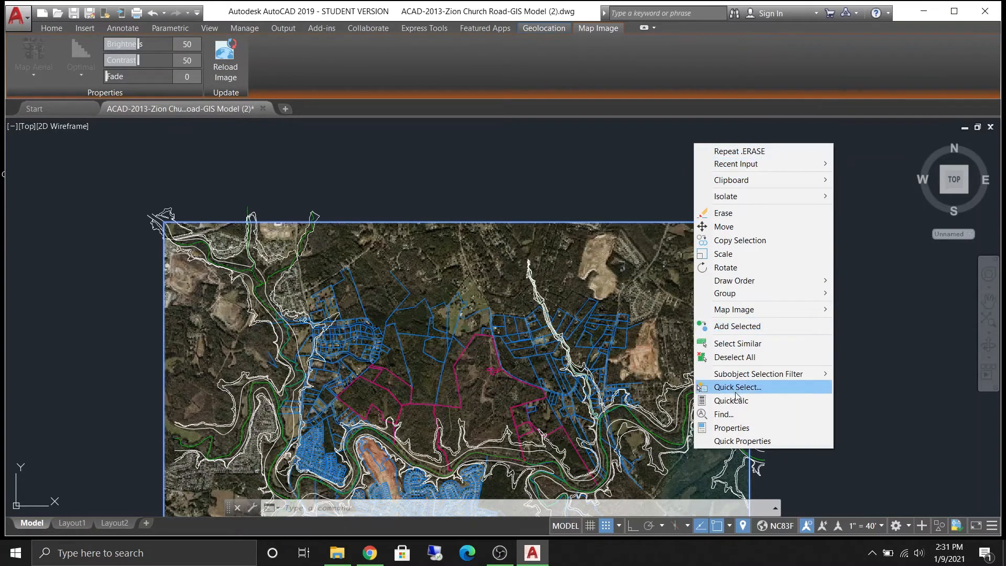
{"action": "left_click", "coordinate": [693, 161]}
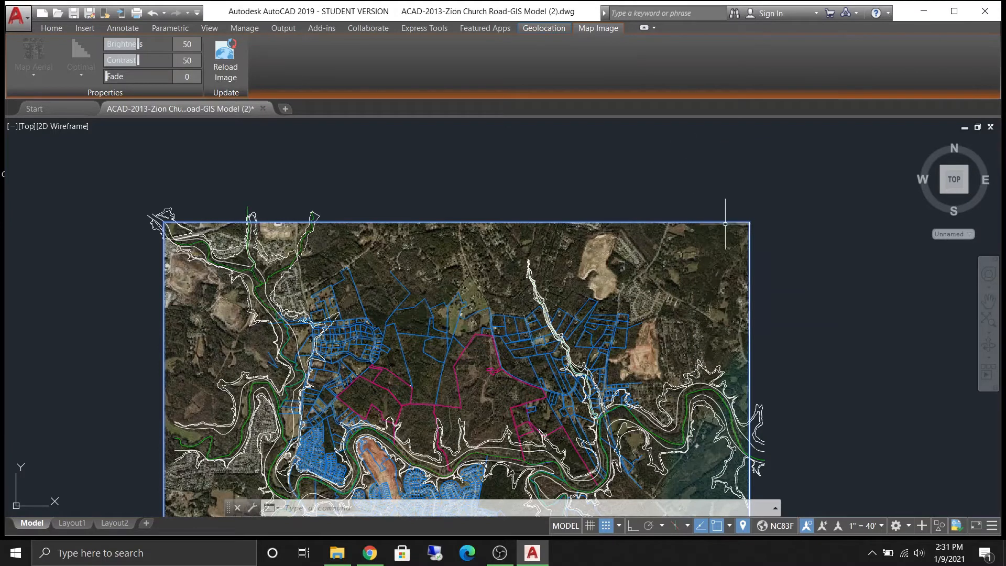
{"action": "key", "text": "Delete"}
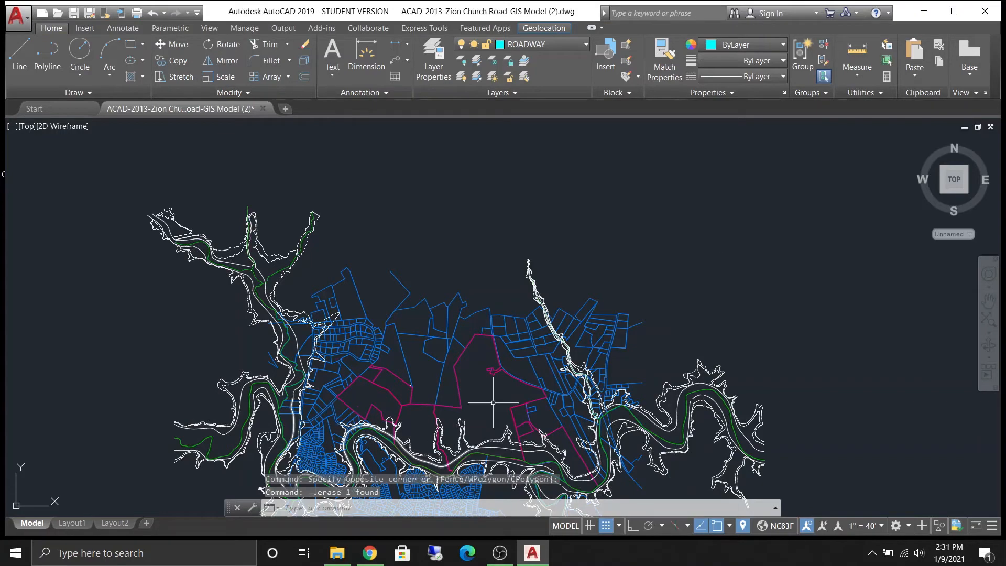
- Draw a three-segment line chain freehand inside the central parcel
{"action": "scroll", "coordinate": [485, 267], "scroll_direction": "down", "scroll_amount": 3}
{"action": "scroll", "coordinate": [472, 328], "scroll_direction": "up", "scroll_amount": 5}
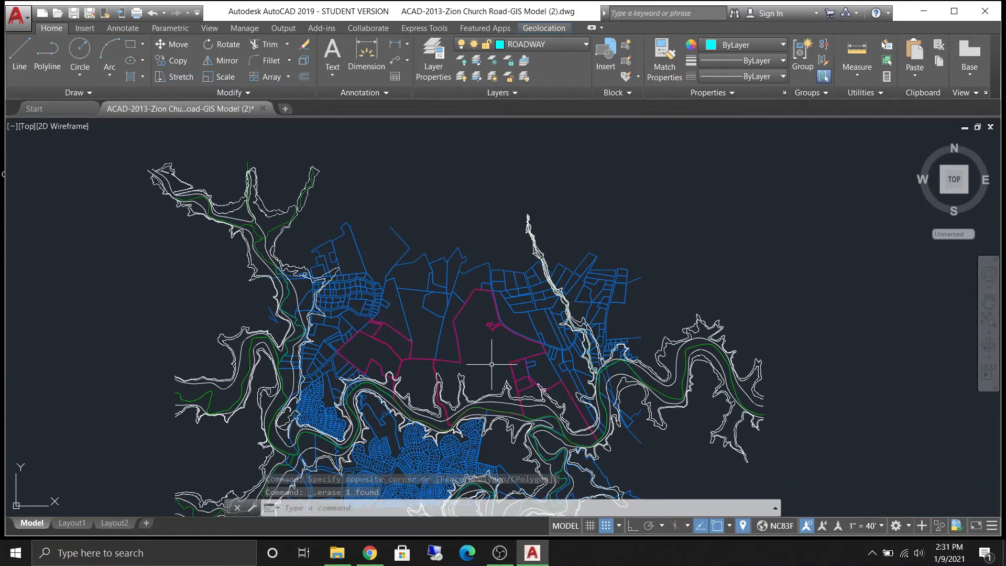
{"action": "scroll", "coordinate": [466, 356], "scroll_direction": "up", "scroll_amount": 2}
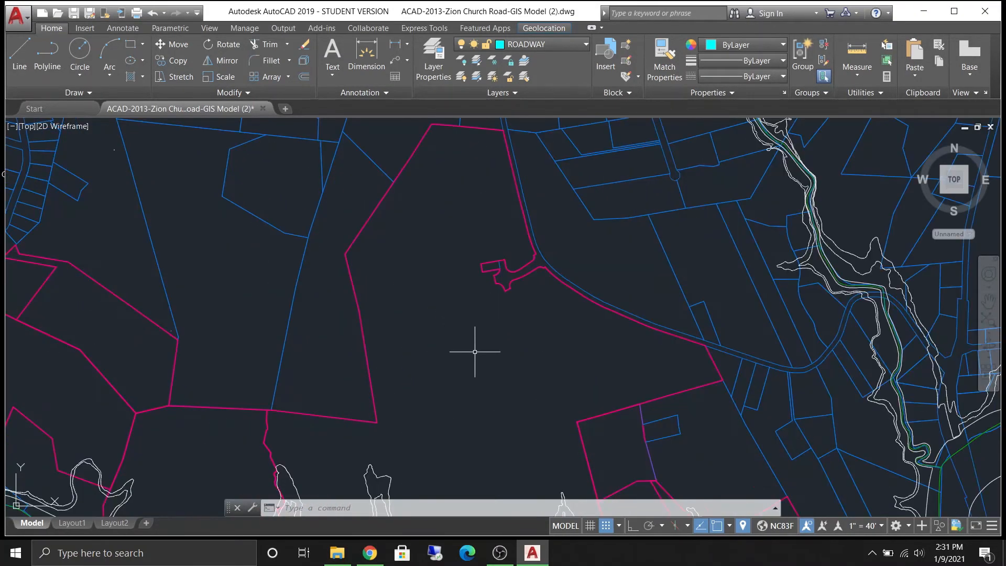
{"action": "left_click", "coordinate": [20, 55]}
{"action": "left_click", "coordinate": [422, 301]}
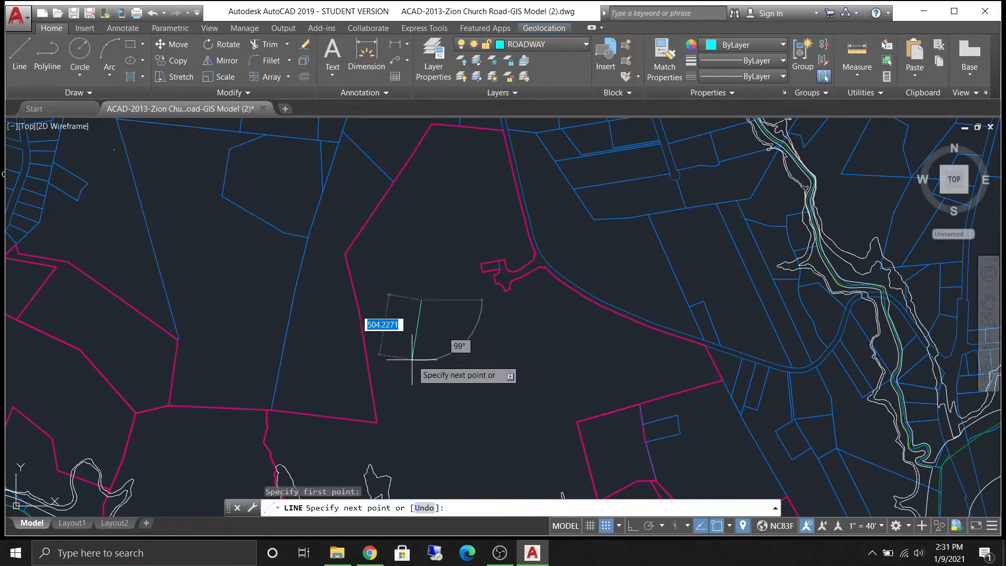
{"action": "left_click", "coordinate": [507, 341]}
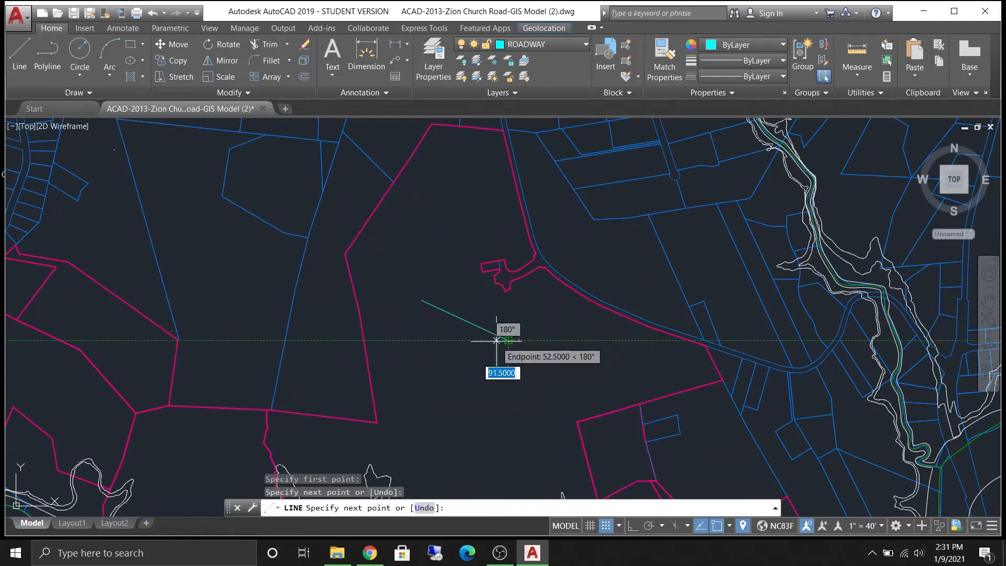
{"action": "left_click", "coordinate": [387, 283]}
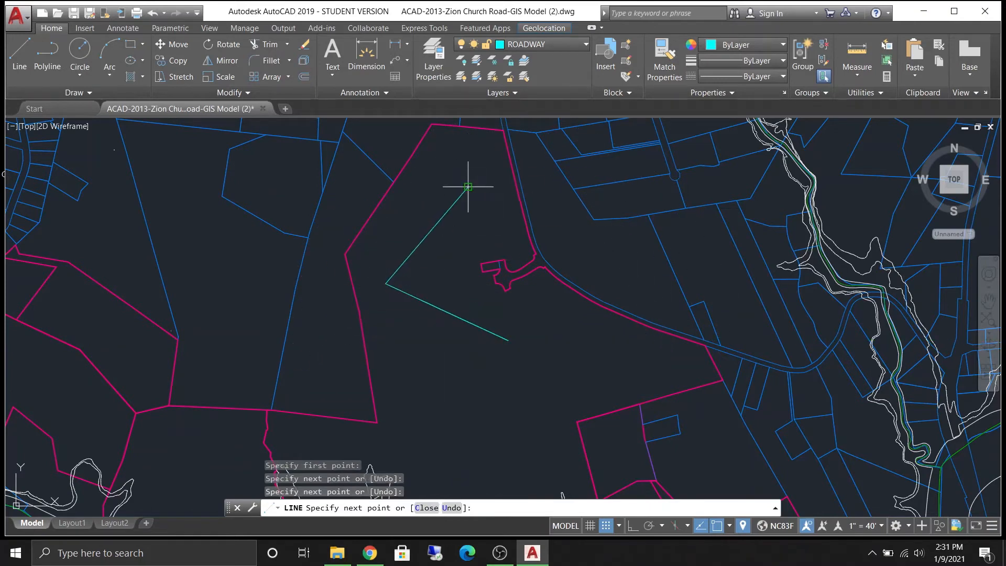
{"action": "left_click", "coordinate": [468, 186]}
{"action": "key", "text": "Escape"}
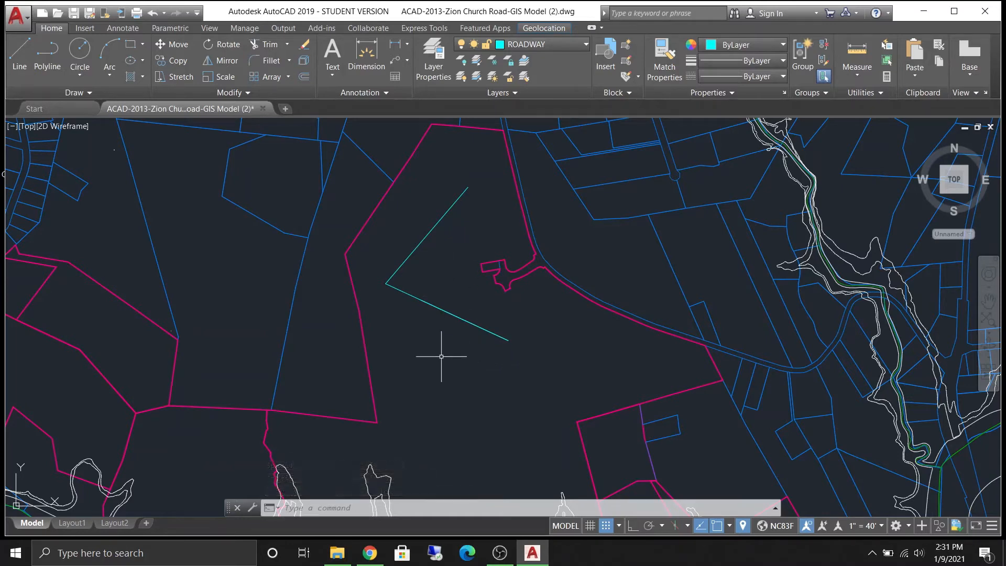
- Restart the Line command and draw another freehand line chain below the first one
{"action": "type", "text": "L"}
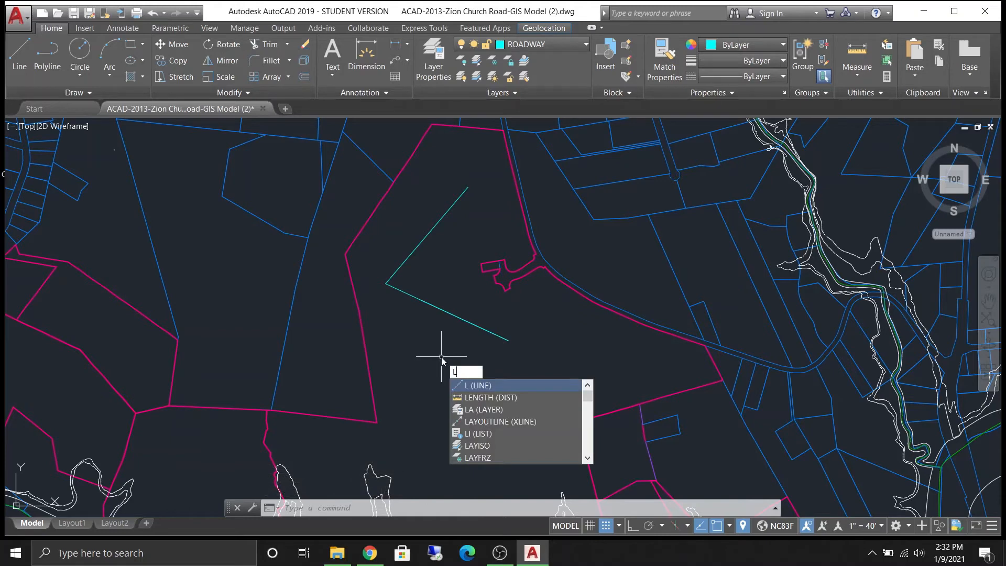
{"action": "key", "text": "Return"}
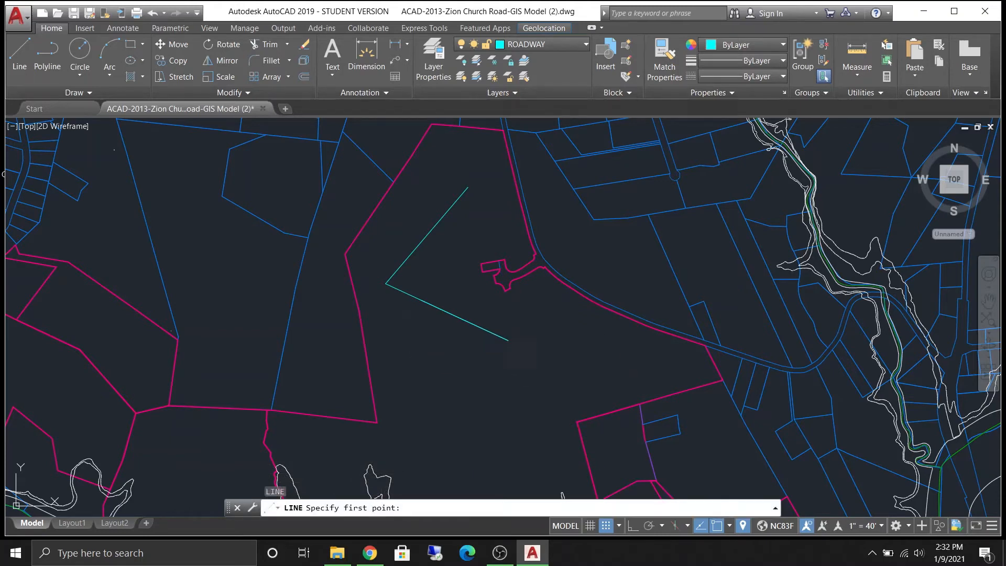
{"action": "left_click", "coordinate": [408, 326]}
{"action": "left_click", "coordinate": [613, 378]}
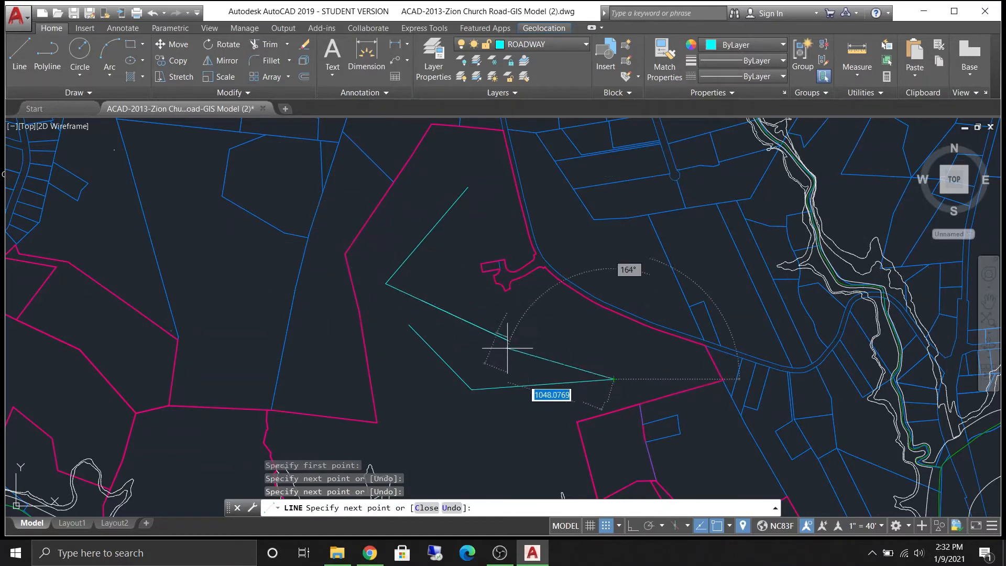
{"action": "key", "text": "Escape"}
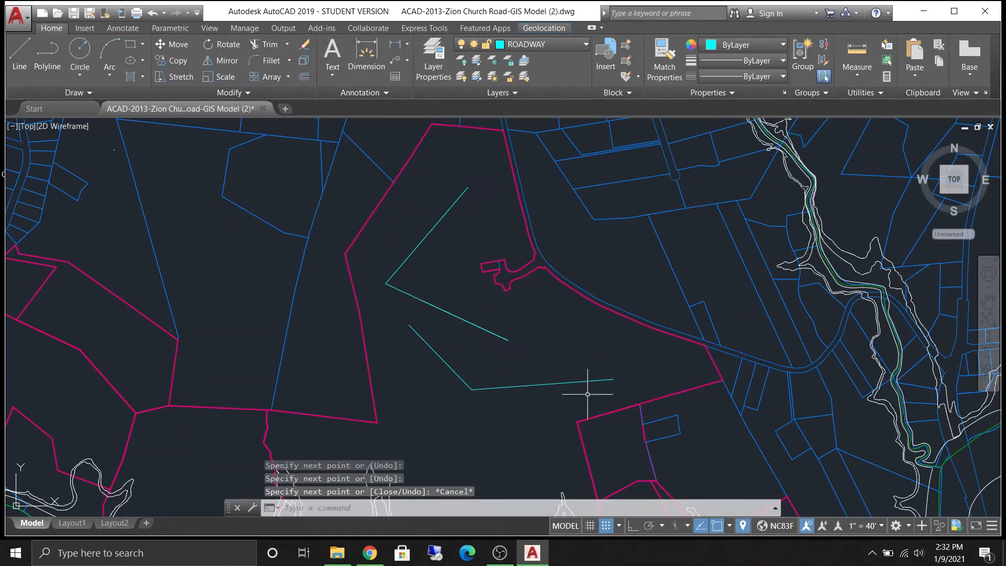
{"action": "left_click", "coordinate": [481, 414]}
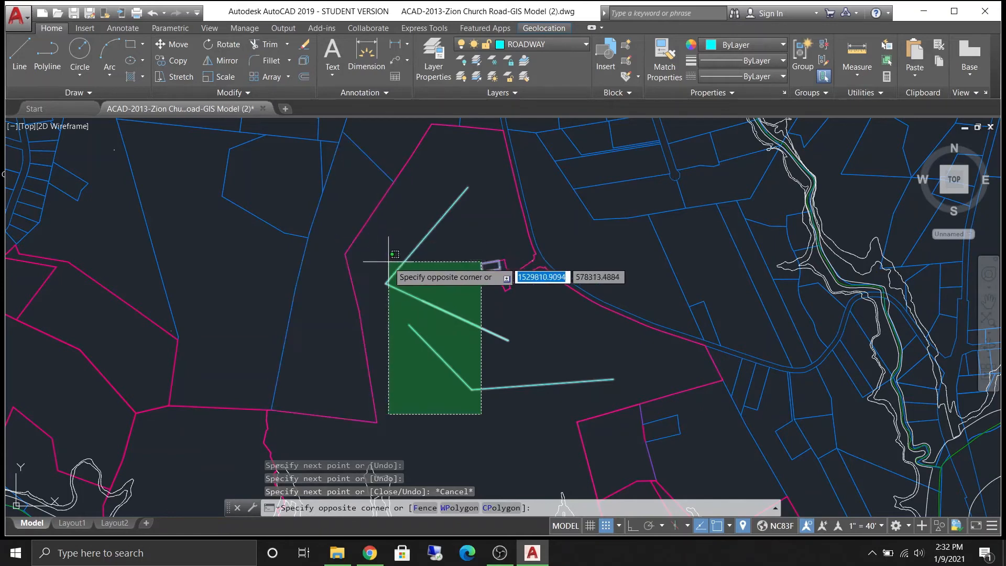
{"action": "left_click", "coordinate": [389, 260]}
{"action": "key", "text": "Escape"}
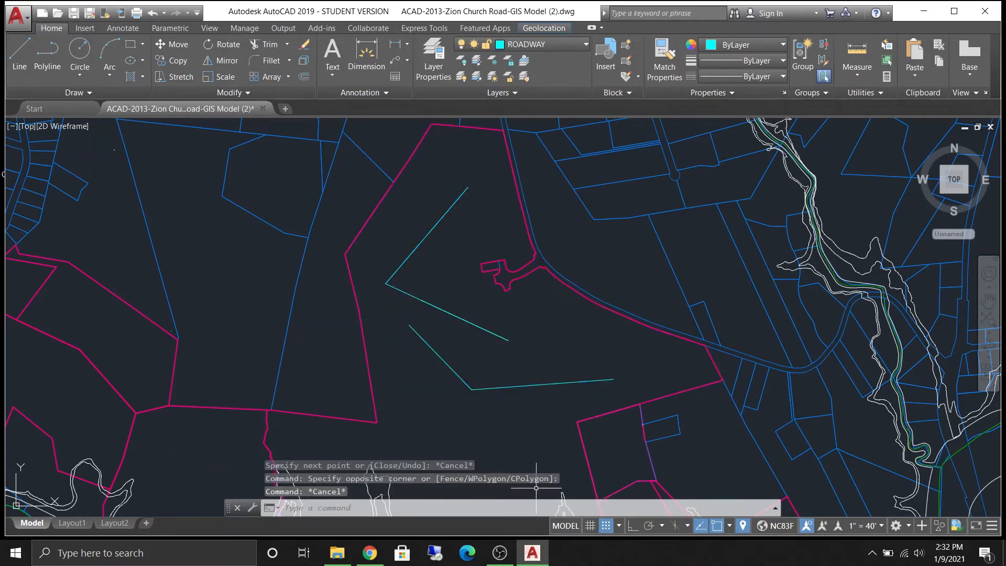
- Select all the newly drawn line segments with crossing windows and erase them
{"action": "left_click", "coordinate": [485, 412]}
{"action": "left_click", "coordinate": [451, 366]}
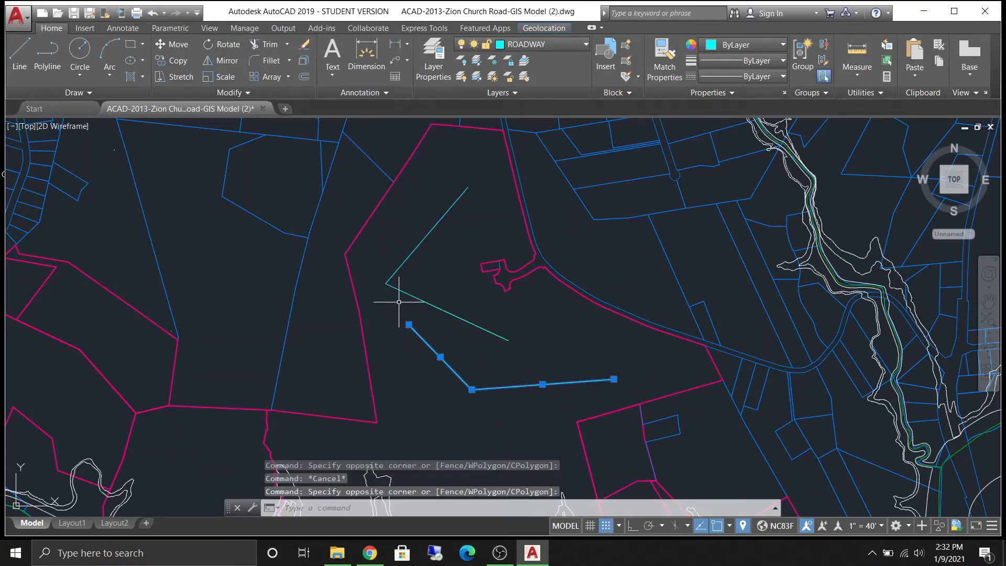
{"action": "left_click", "coordinate": [398, 302]}
{"action": "left_click", "coordinate": [383, 271]}
{"action": "scroll", "coordinate": [443, 290], "scroll_direction": "down", "scroll_amount": 3}
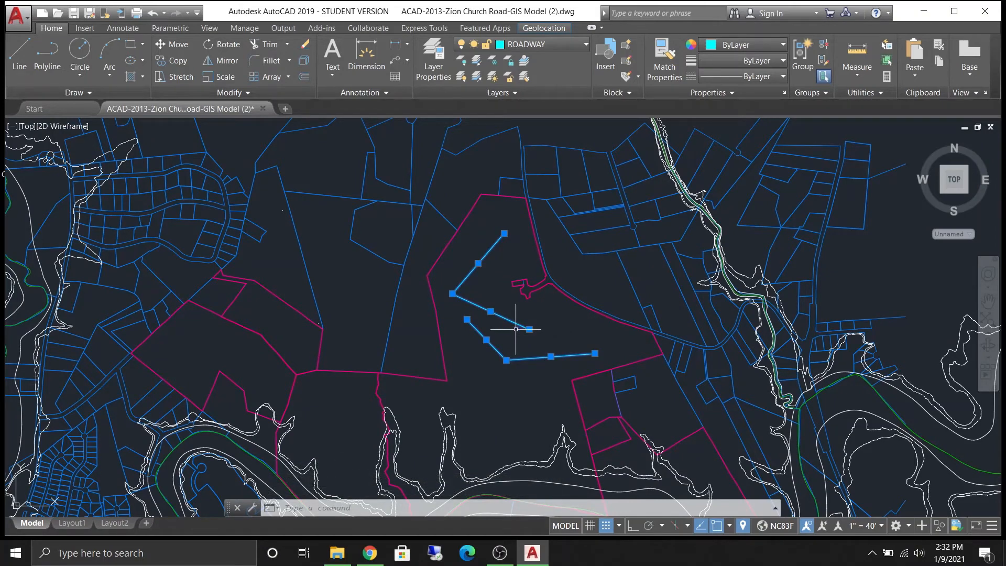
{"action": "key", "text": "Delete"}
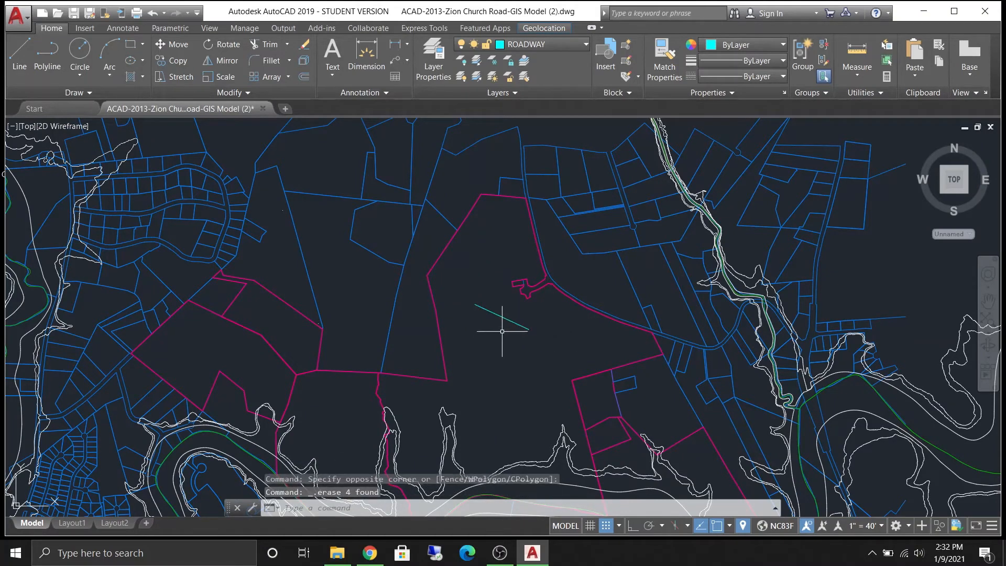
{"action": "left_click", "coordinate": [476, 314]}
{"action": "left_click", "coordinate": [476, 298]}
{"action": "key", "text": "Delete"}
- Erase the road lines caught in a crossing window and undo that erase
{"action": "scroll", "coordinate": [391, 310], "scroll_direction": "up", "scroll_amount": 3}
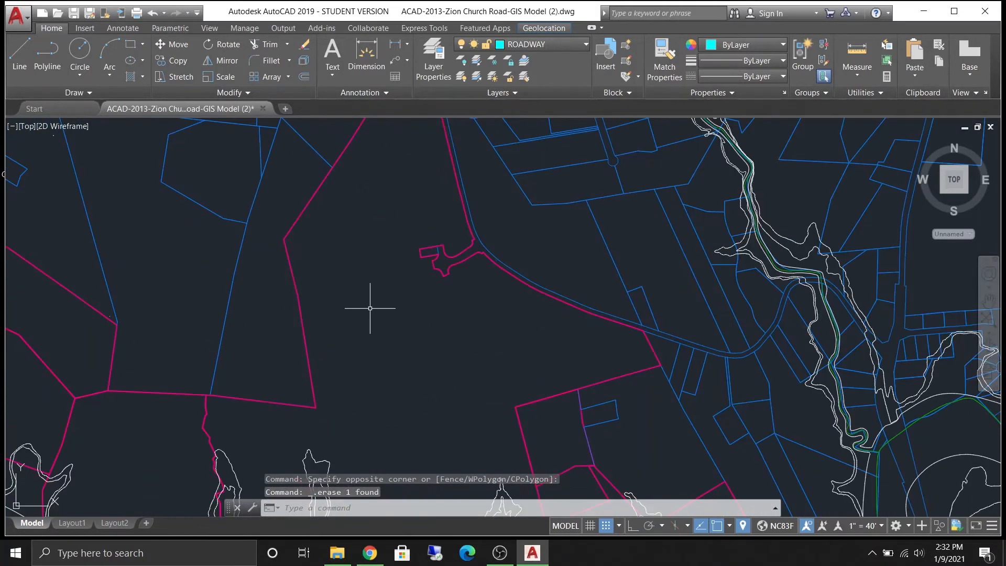
{"action": "left_click", "coordinate": [373, 363]}
{"action": "scroll", "coordinate": [361, 354], "scroll_direction": "down", "scroll_amount": 5}
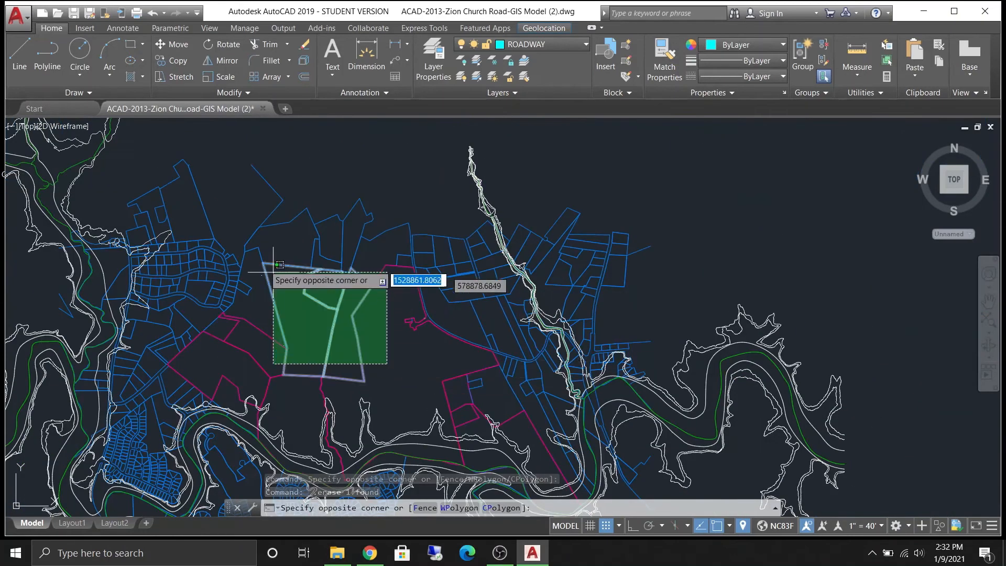
{"action": "left_click", "coordinate": [239, 222]}
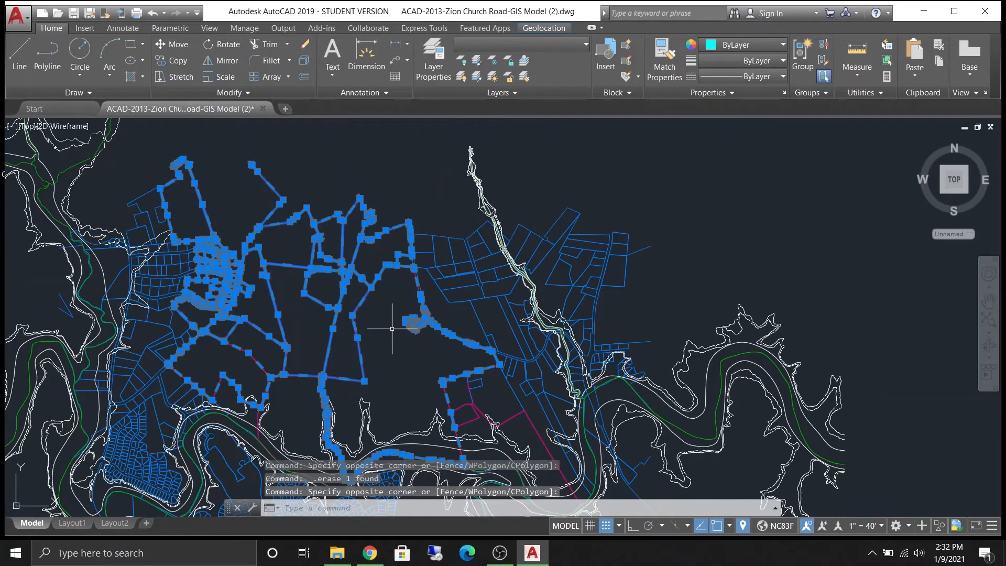
{"action": "key", "text": "Delete"}
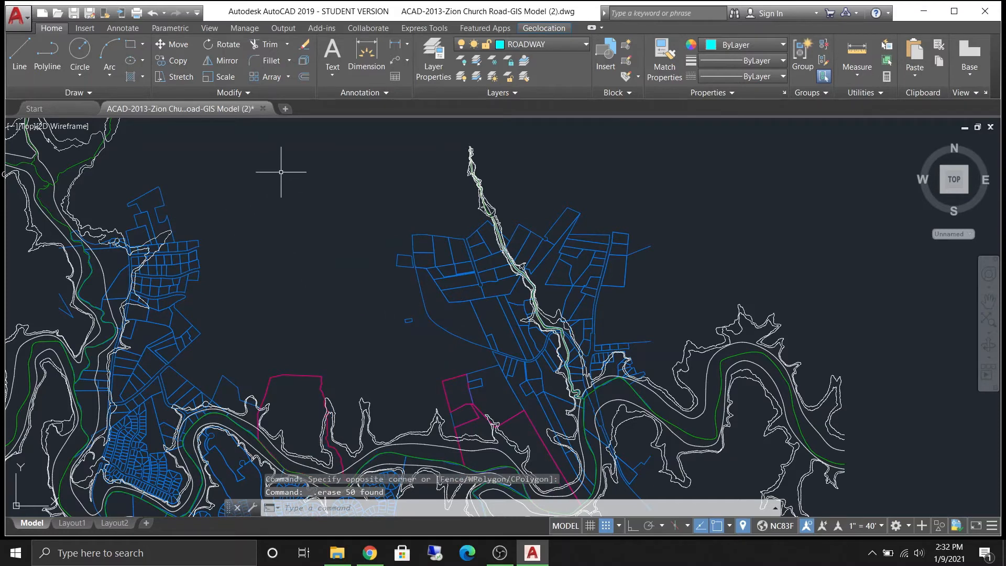
{"action": "left_click", "coordinate": [151, 11]}
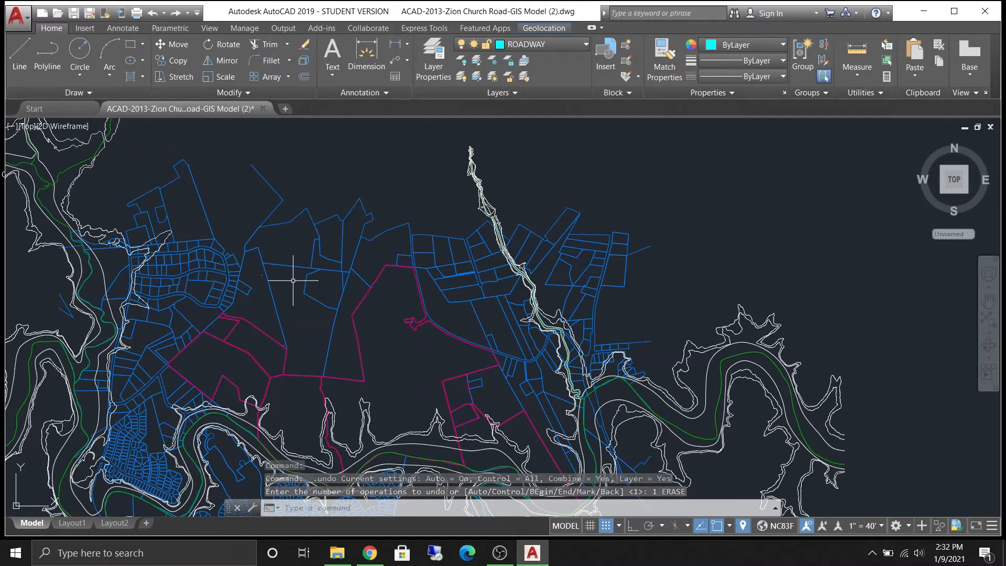
- Erase the road polylines caught in a second crossing window and undo the deletion
{"action": "left_click", "coordinate": [390, 321]}
{"action": "left_click", "coordinate": [279, 263]}
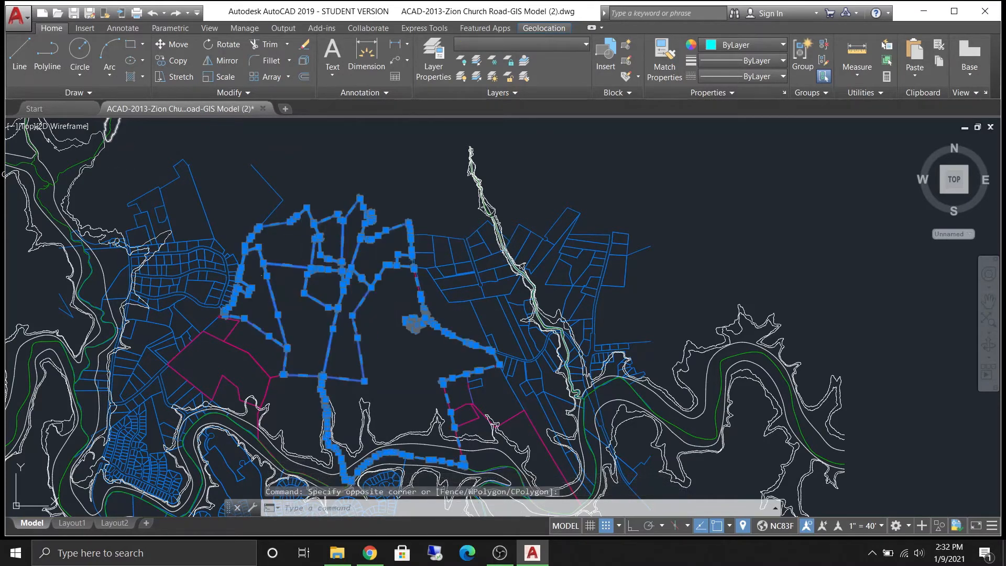
{"action": "key", "text": "Delete"}
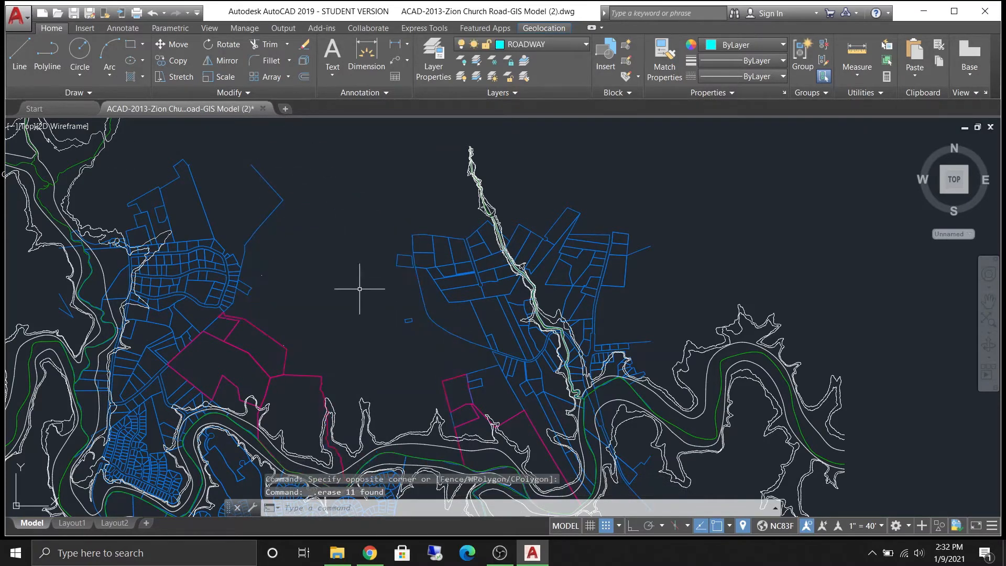
{"action": "scroll", "coordinate": [342, 268], "scroll_direction": "down", "scroll_amount": 5}
{"action": "scroll", "coordinate": [337, 265], "scroll_direction": "up", "scroll_amount": 5}
{"action": "mouse_move", "coordinate": [401, 428]}
{"action": "middle_mouse_down"}
{"action": "mouse_move", "coordinate": [75, 275]}
{"action": "mouse_move", "coordinate": [461, 286]}
{"action": "mouse_move", "coordinate": [453, 429]}
{"action": "middle_mouse_up"}
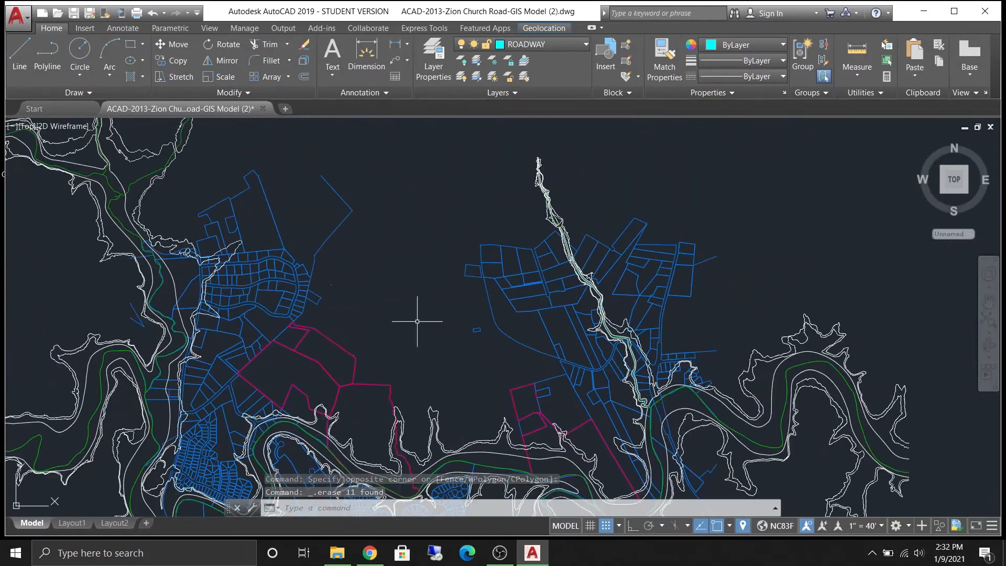
{"action": "left_click", "coordinate": [153, 17]}
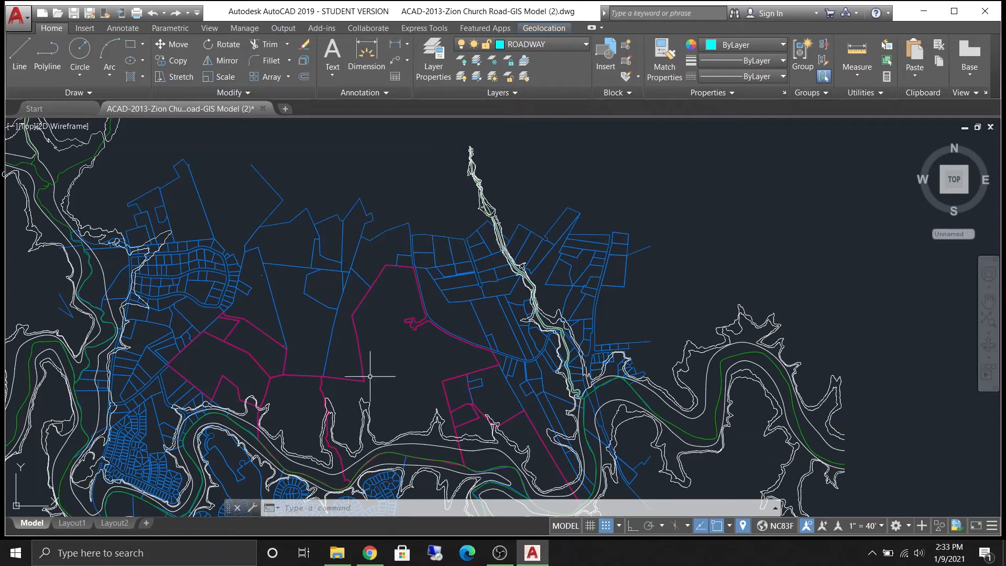
- Zoom in near the road outline and draw a single sloping line with the Line command
{"action": "scroll", "coordinate": [388, 362], "scroll_direction": "up", "scroll_amount": 2}
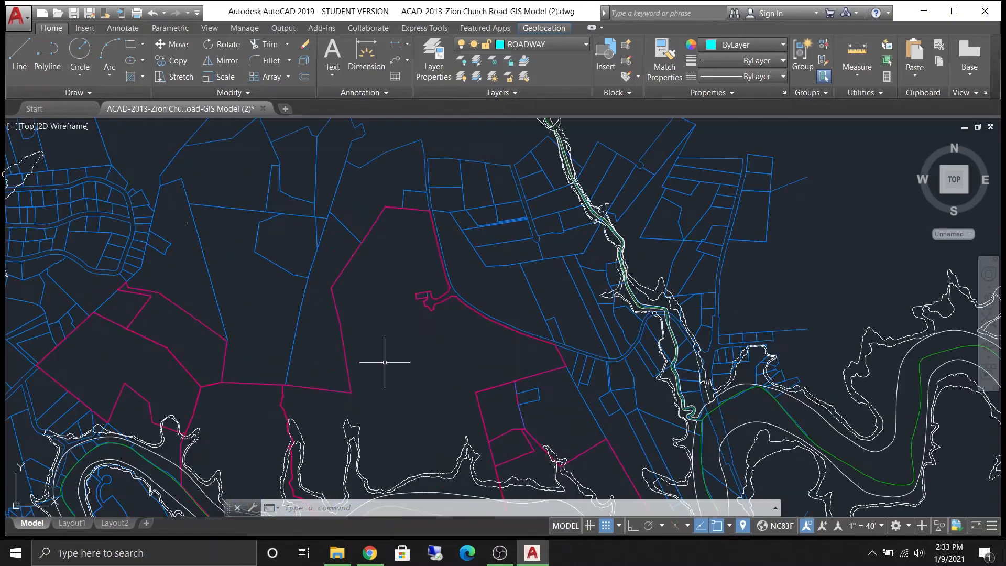
{"action": "scroll", "coordinate": [382, 331], "scroll_direction": "up", "scroll_amount": 5}
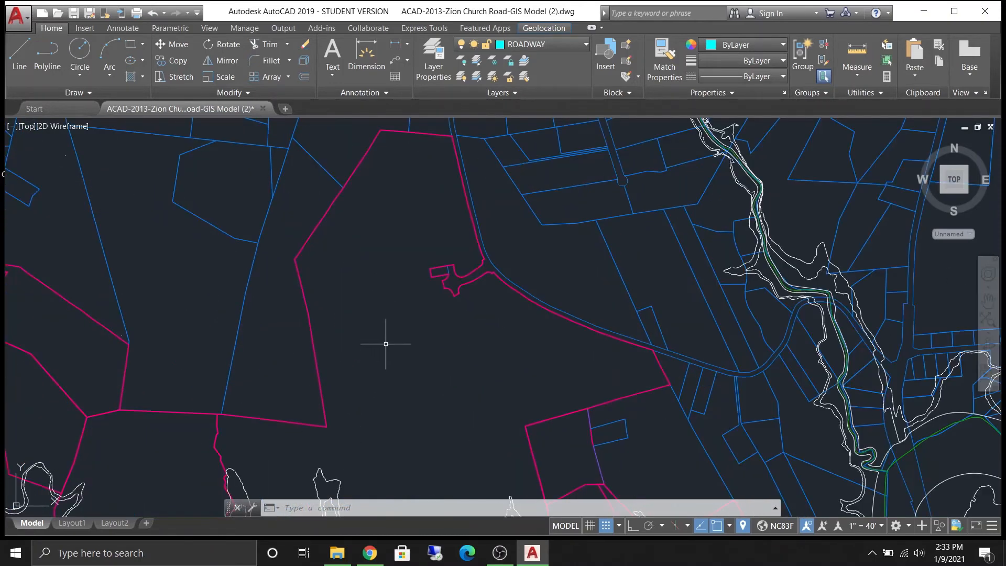
{"action": "type", "text": "l"}
{"action": "key", "text": "Return"}
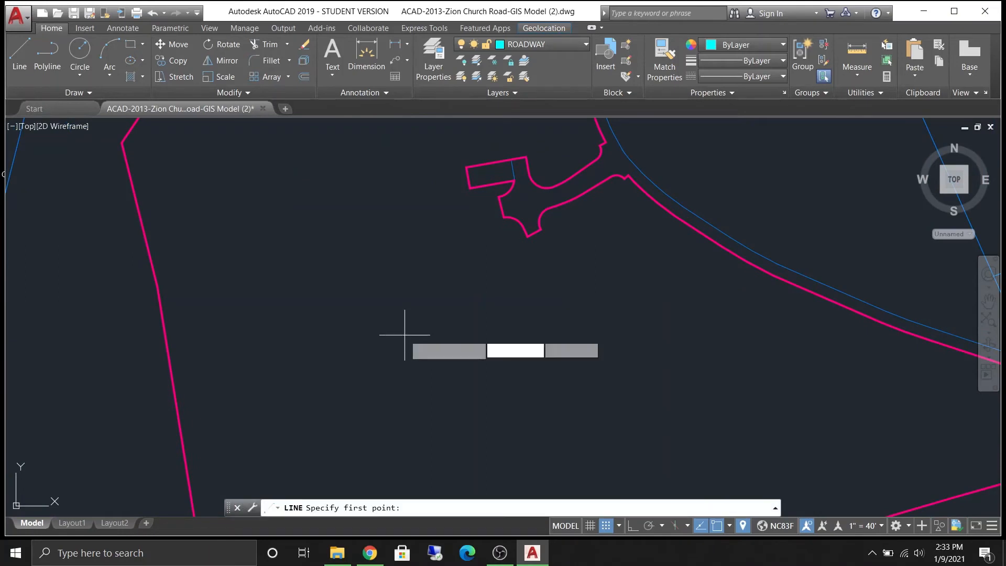
{"action": "left_click", "coordinate": [263, 196]}
{"action": "key", "text": "Escape"}
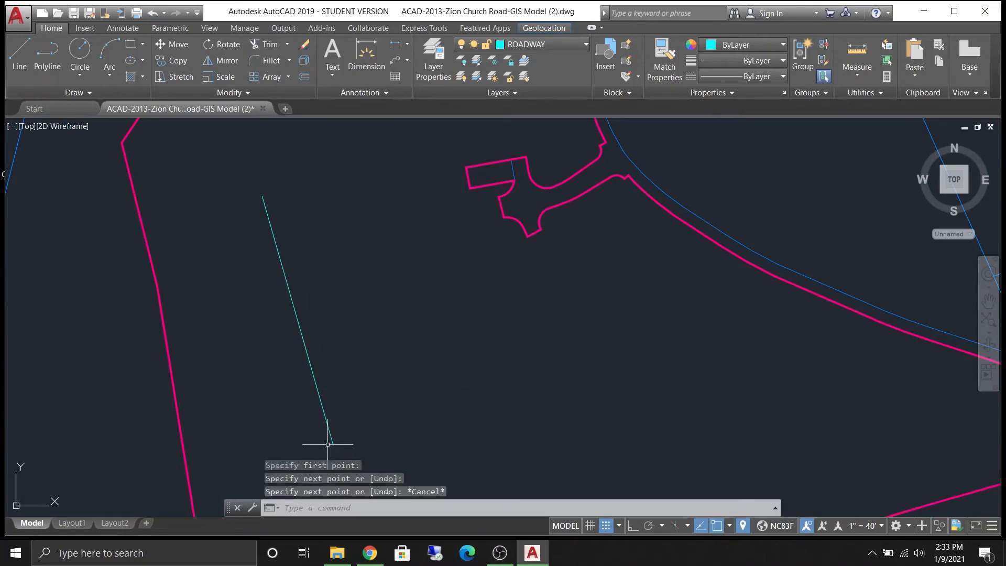
- Select the line and move it by its top endpoint onto the corner of the pink road outline
{"action": "mouse_move", "coordinate": [427, 213]}
{"action": "middle_mouse_down"}
{"action": "mouse_move", "coordinate": [367, 377]}
{"action": "mouse_move", "coordinate": [499, 331]}
{"action": "middle_mouse_up"}
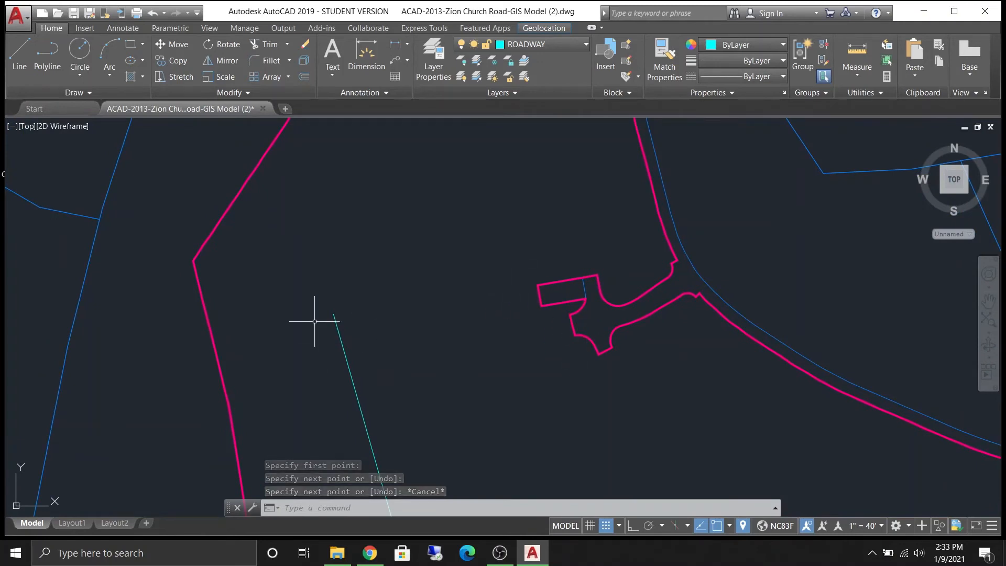
{"action": "mouse_move", "coordinate": [405, 295]}
{"action": "middle_mouse_down"}
{"action": "mouse_move", "coordinate": [422, 289]}
{"action": "mouse_move", "coordinate": [451, 212]}
{"action": "middle_mouse_up"}
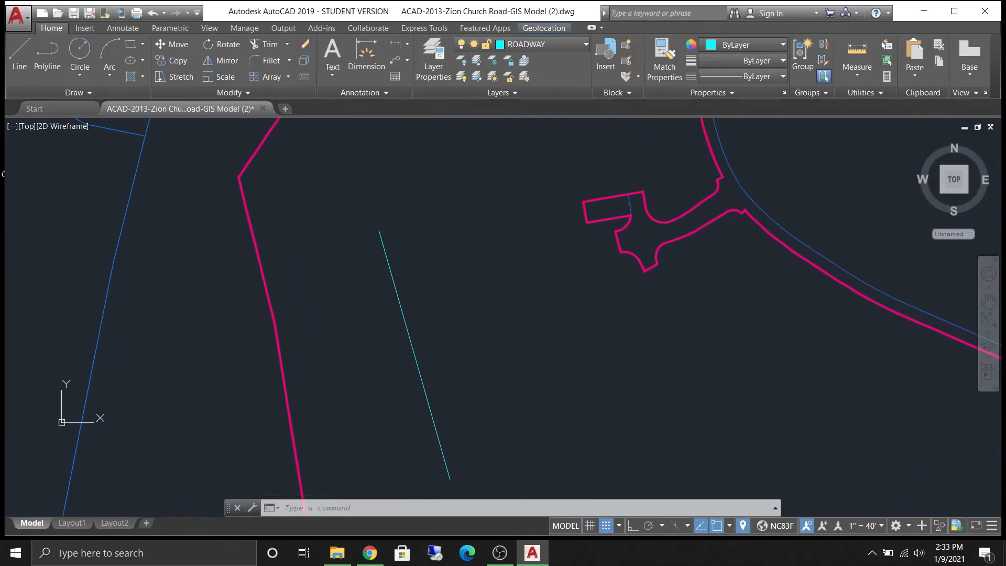
{"action": "left_click", "coordinate": [392, 262]}
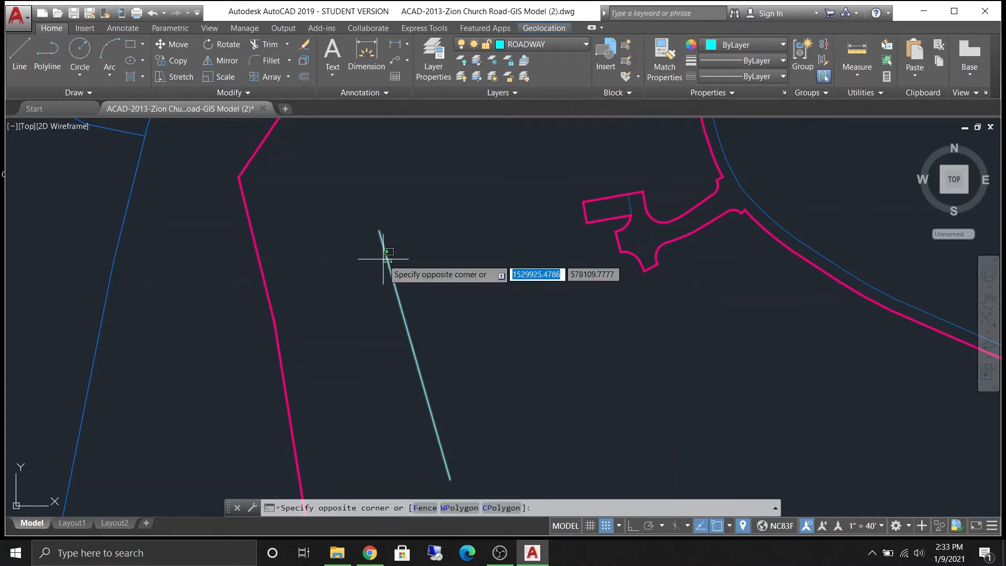
{"action": "left_click", "coordinate": [396, 289]}
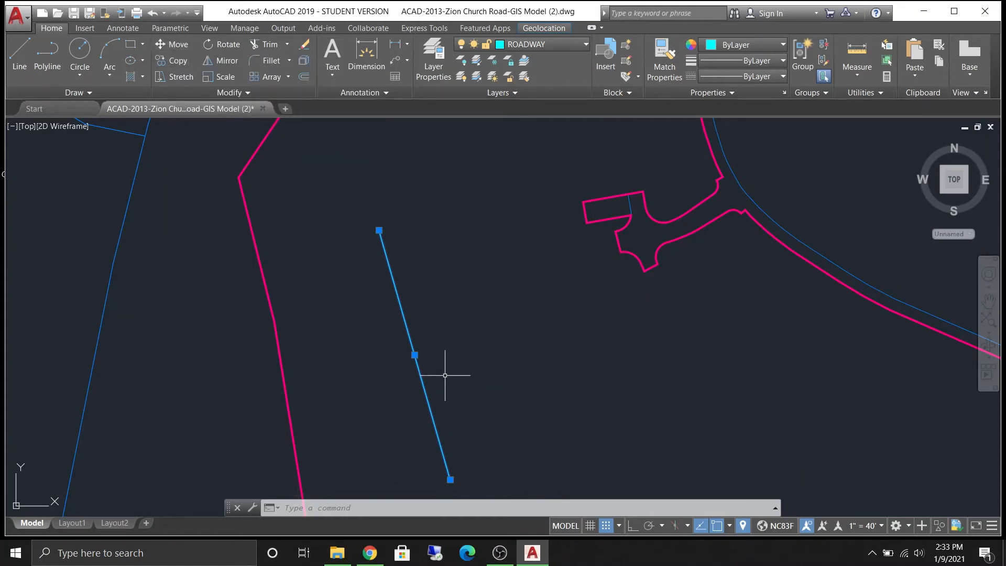
{"action": "type", "text": "MO"}
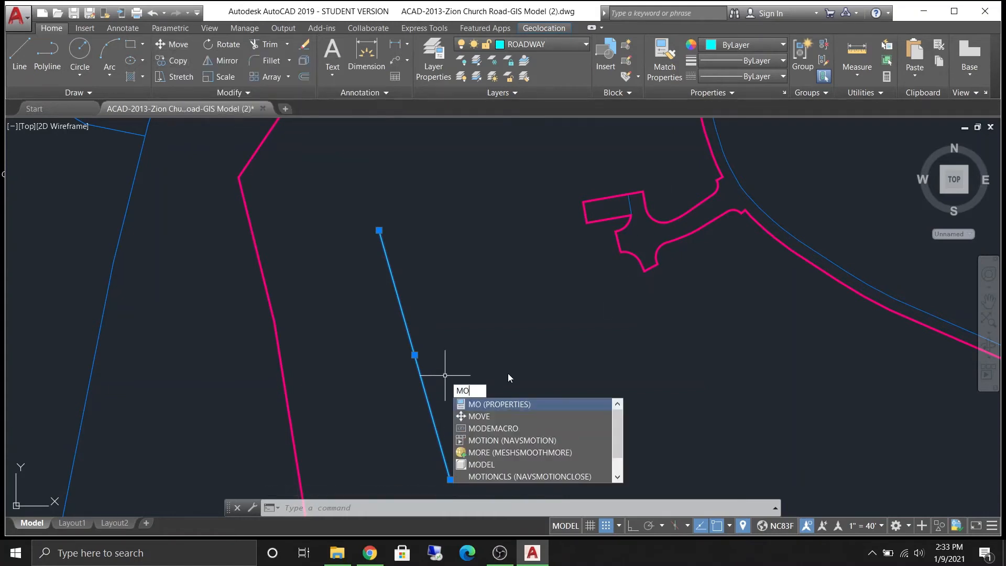
{"action": "type", "text": "VE"}
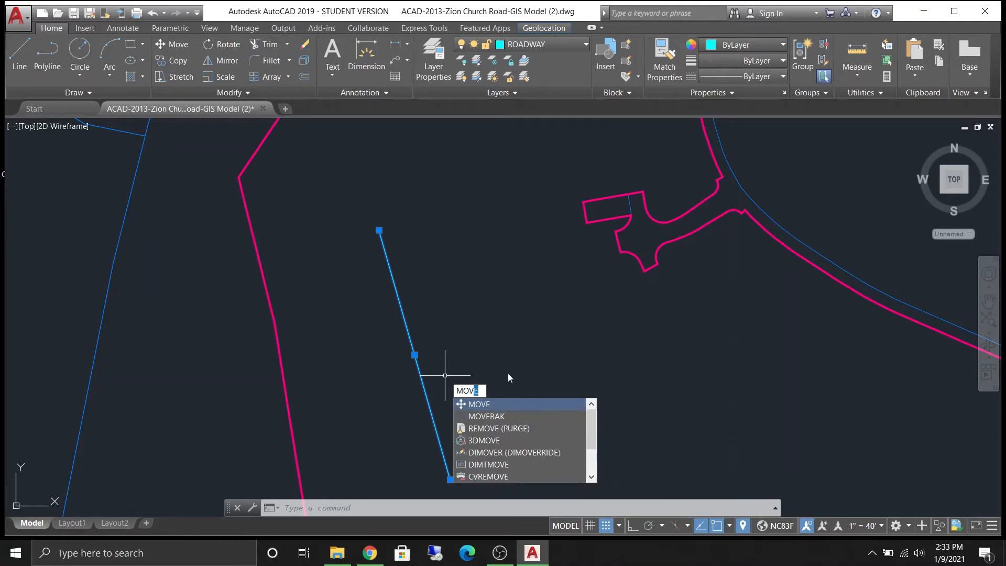
{"action": "key", "text": "Return"}
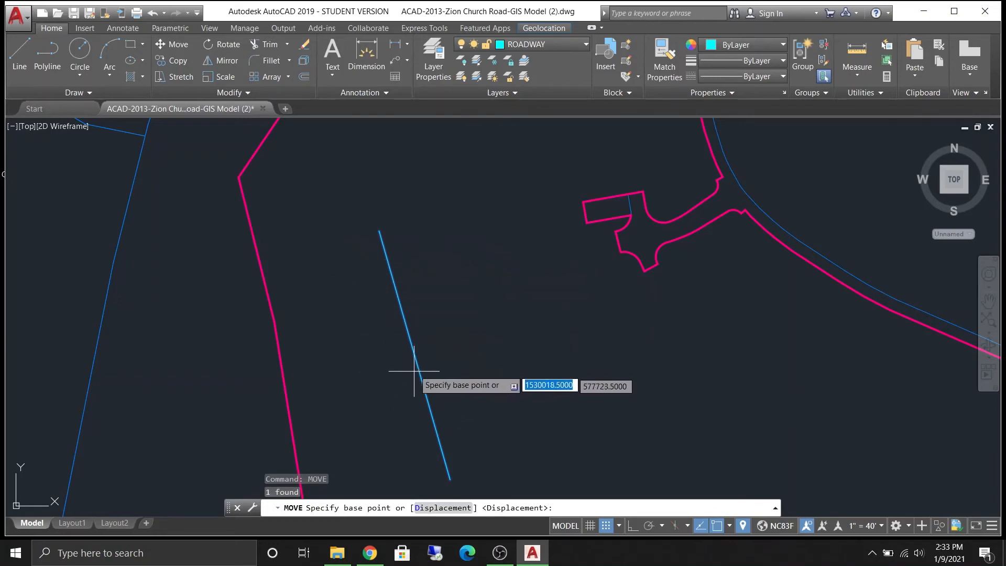
{"action": "left_click", "coordinate": [379, 231]}
{"action": "middle_click_drag", "start_coordinate": [568, 295], "coordinate": [359, 226]}
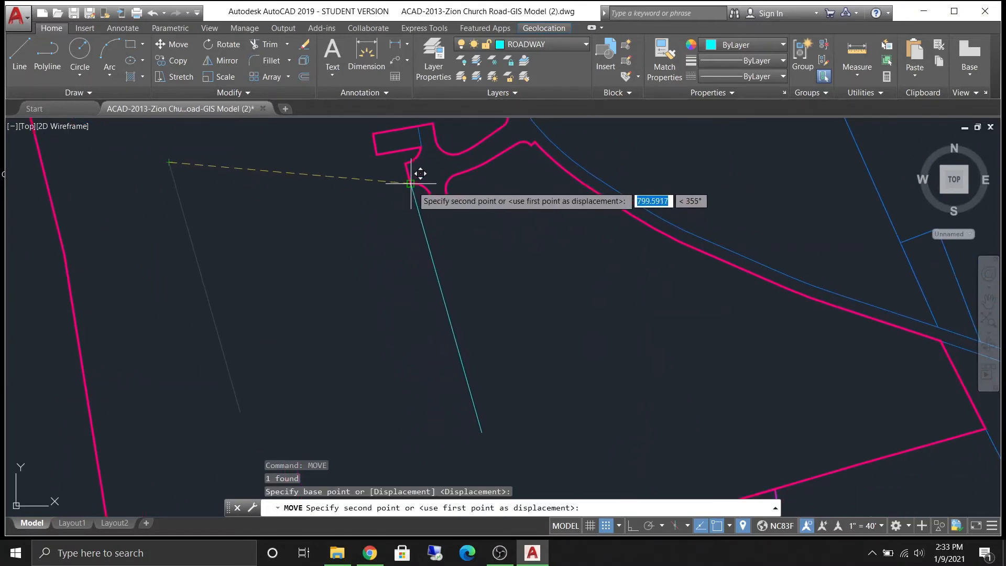
{"action": "left_click", "coordinate": [410, 183]}
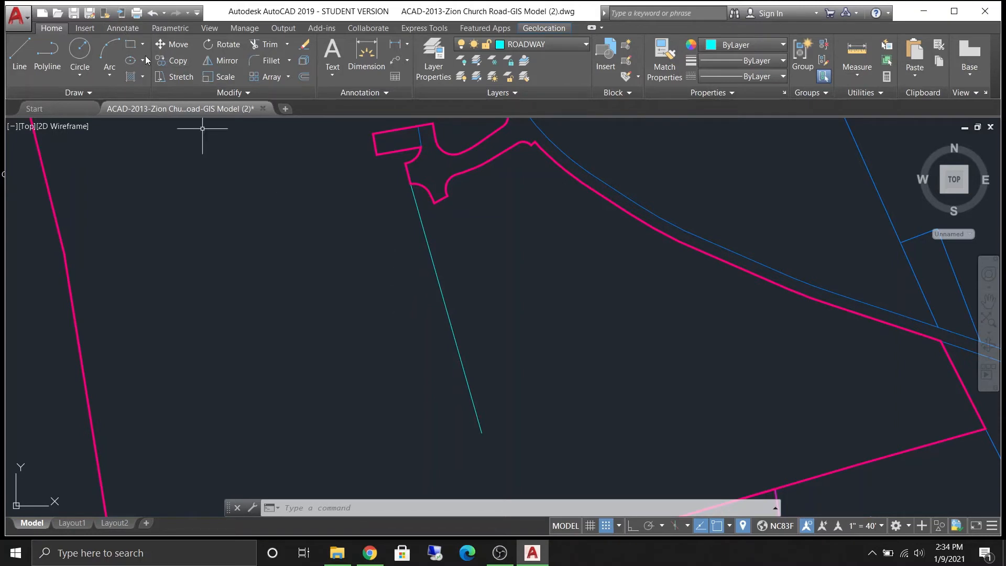
- Copy the line four times from its top endpoint, placing parallel copies spaced out to its left
{"action": "type", "text": "CO"}
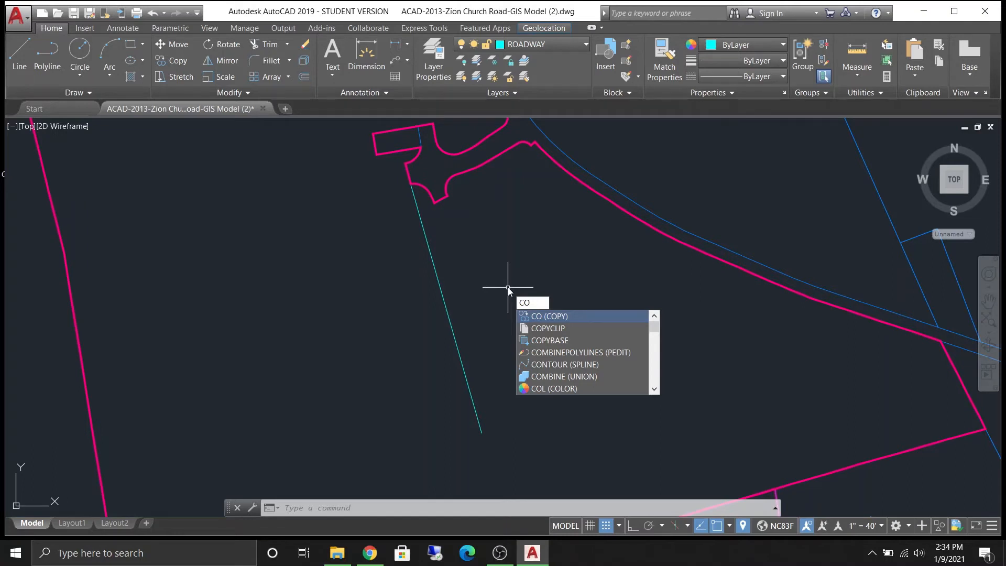
{"action": "key", "text": "Return"}
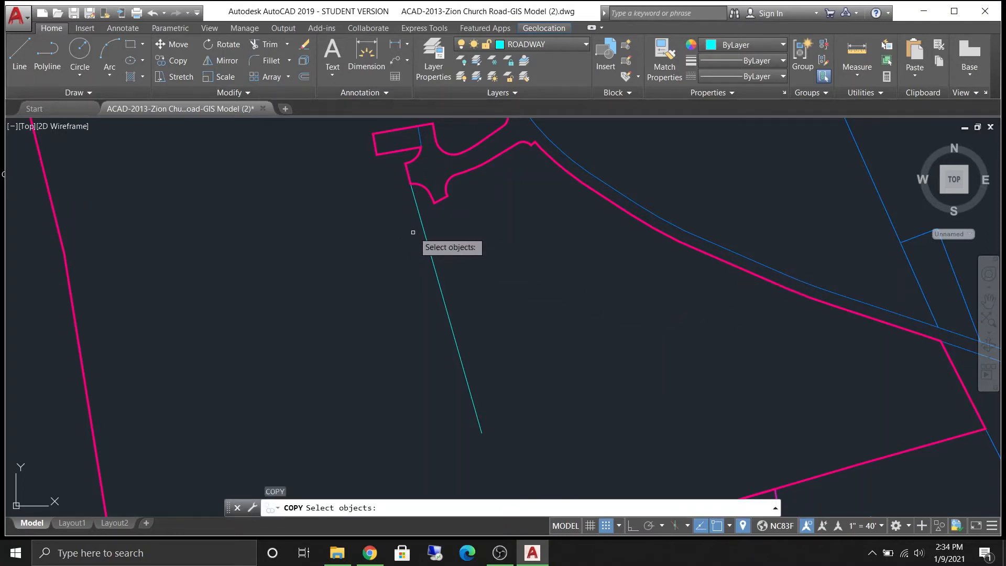
{"action": "left_click", "coordinate": [484, 328]}
{"action": "left_click", "coordinate": [388, 318]}
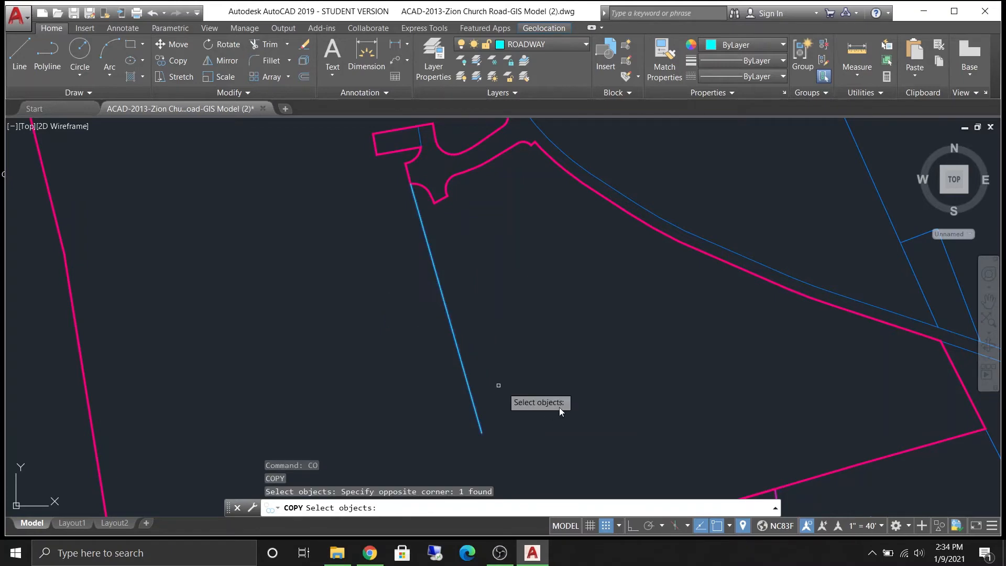
{"action": "key", "text": "Return"}
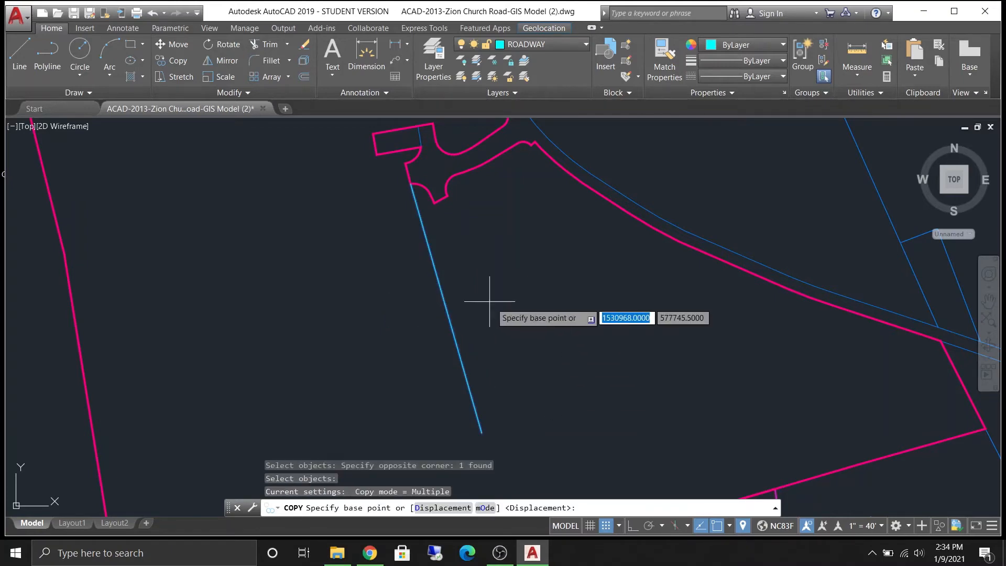
{"action": "left_click", "coordinate": [411, 183]}
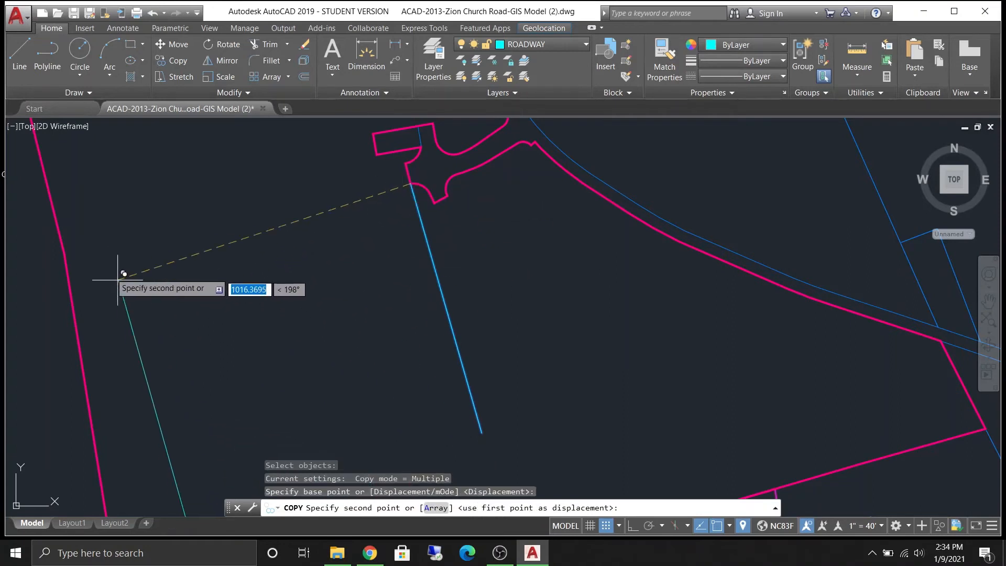
{"action": "left_click", "coordinate": [134, 205]}
{"action": "left_click", "coordinate": [227, 187]}
{"action": "left_click", "coordinate": [299, 215]}
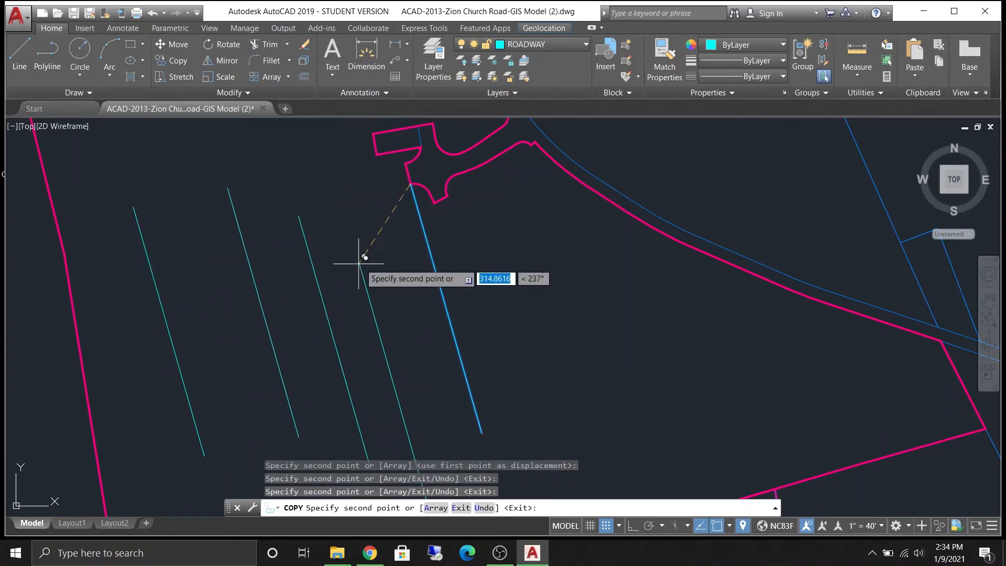
{"action": "left_click", "coordinate": [361, 264]}
{"action": "key", "text": "Escape"}
- Select all five parallel lines with a crossing window and erase them
{"action": "scroll", "coordinate": [332, 213], "scroll_direction": "up", "scroll_amount": 3}
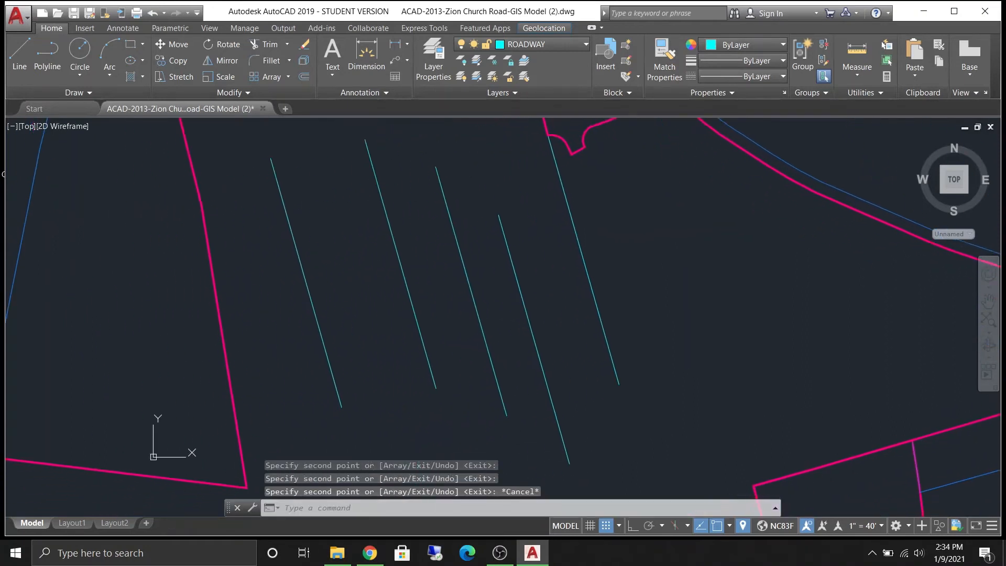
{"action": "left_click", "coordinate": [702, 304]}
{"action": "left_click", "coordinate": [320, 316]}
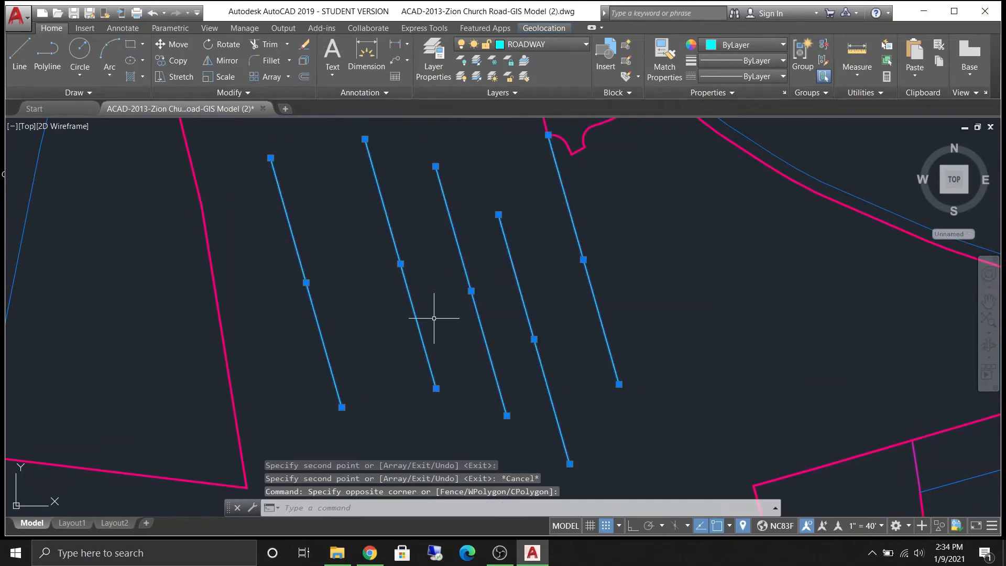
{"action": "key", "text": "Delete"}
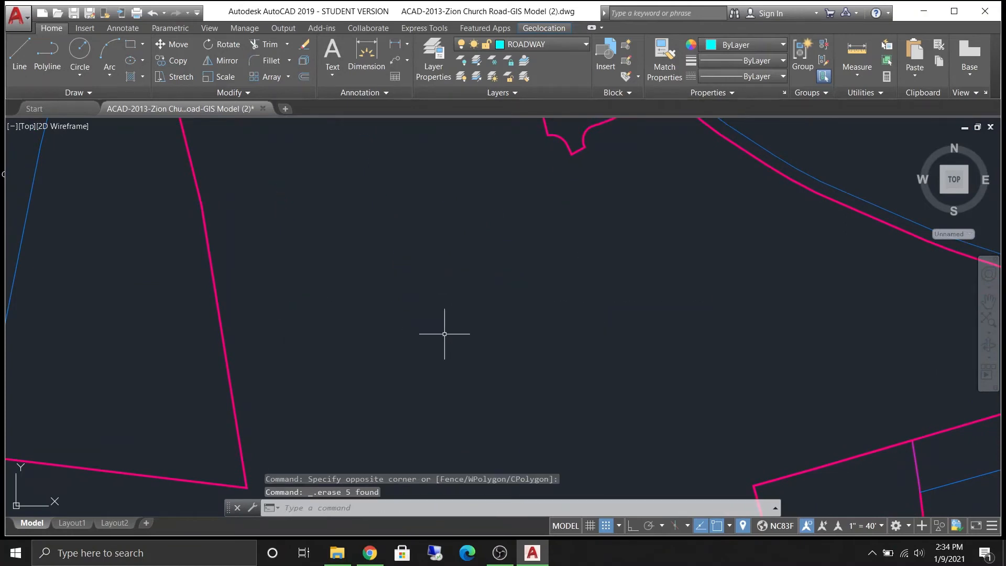
- Draw a closed four-sided outline with the Line command using segment lengths of 200, 100 and 200, closing at the start point
{"action": "scroll", "coordinate": [440, 160], "scroll_direction": "up", "scroll_amount": 3}
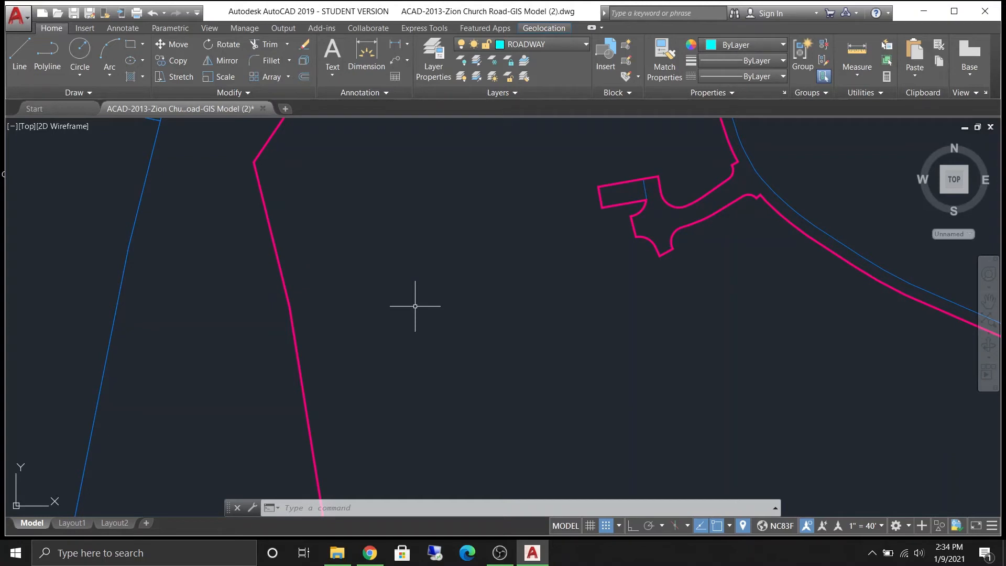
{"action": "type", "text": "l"}
{"action": "key", "text": "Return"}
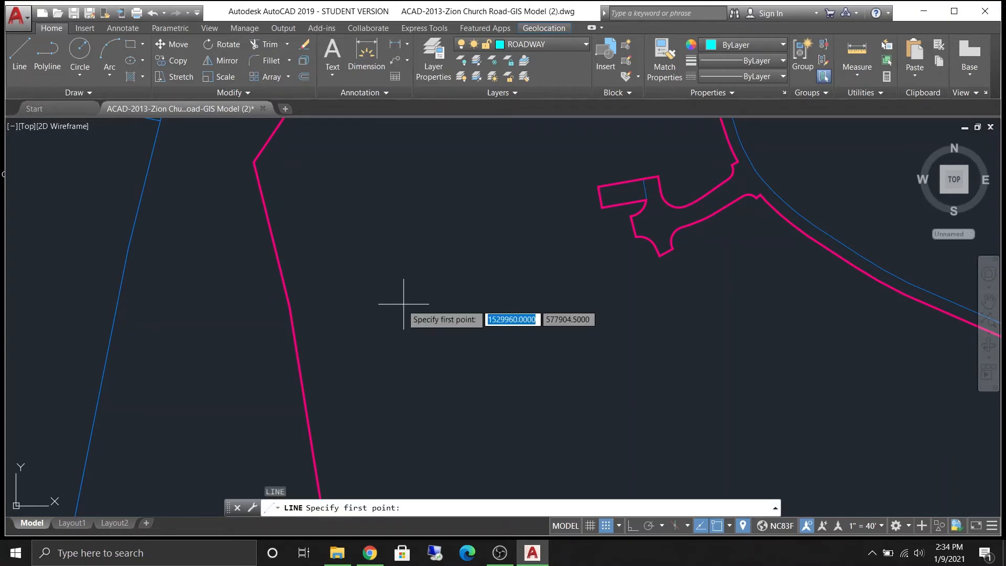
{"action": "left_click", "coordinate": [355, 283]}
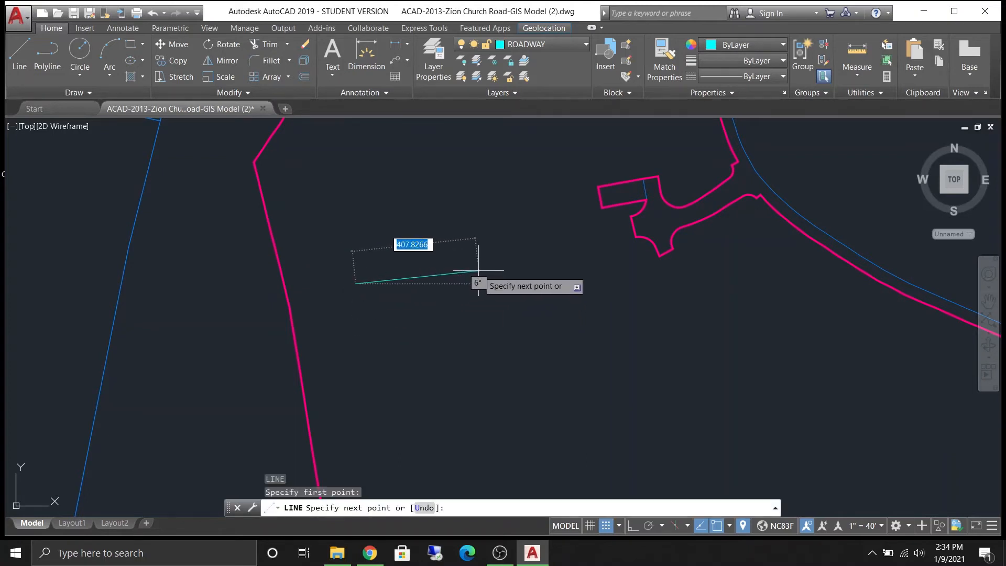
{"action": "type", "text": "268"}
{"action": "key", "text": "Return"}
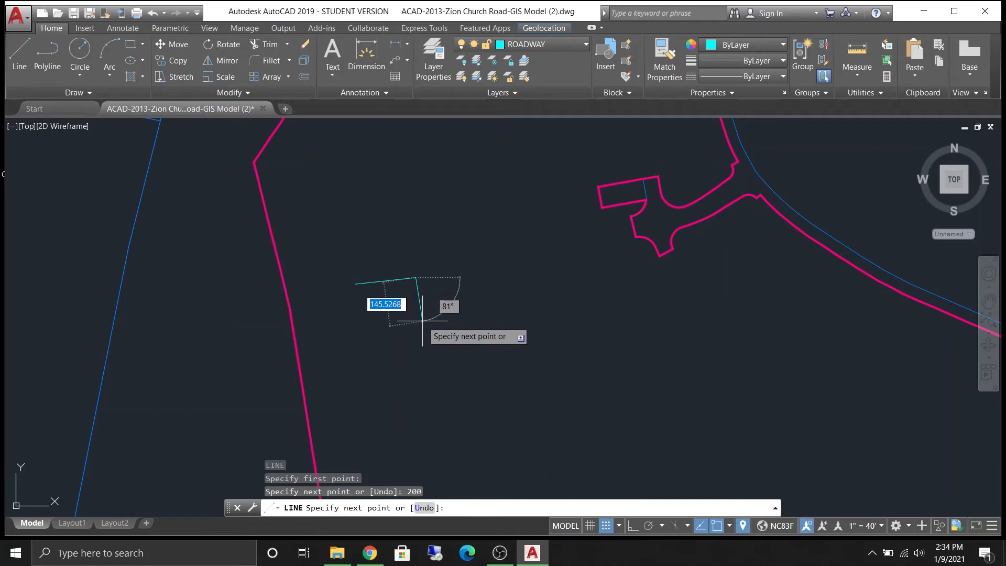
{"action": "type", "text": "100"}
{"action": "key", "text": "Return"}
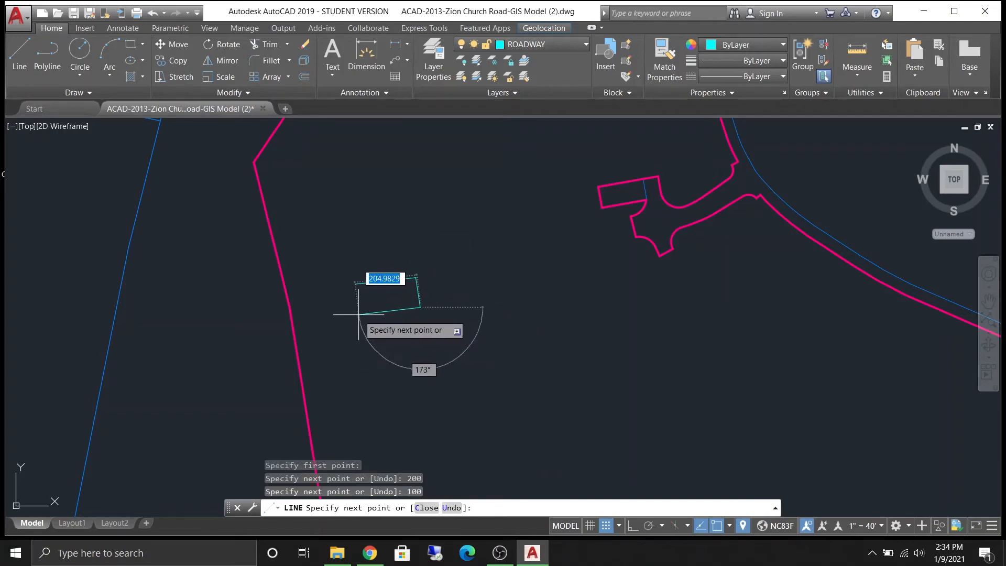
{"action": "type", "text": "200"}
{"action": "key", "text": "Return"}
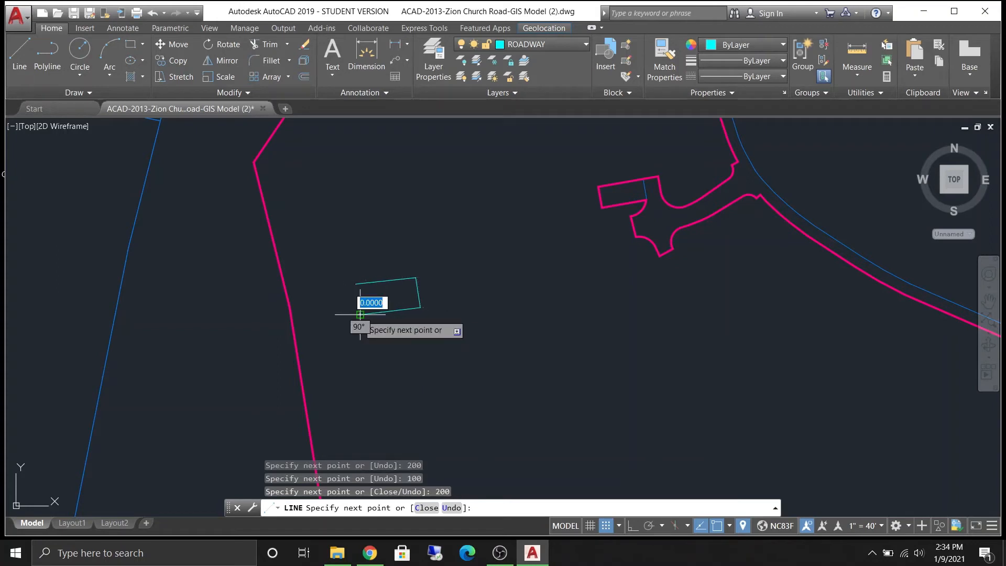
{"action": "scroll", "coordinate": [357, 291], "scroll_direction": "up", "scroll_amount": 4}
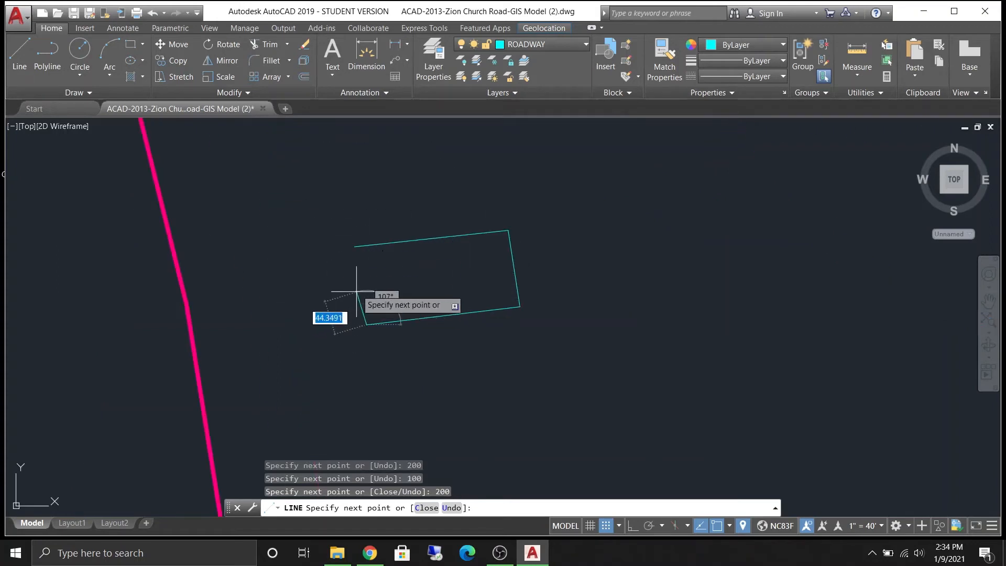
{"action": "left_click", "coordinate": [357, 246]}
{"action": "key", "text": "Escape"}
- Select the rectangle with a crossing window and copy it from its corner, stacking copies end to end above it
{"action": "mouse_move", "coordinate": [546, 225]}
{"action": "middle_mouse_down"}
{"action": "mouse_move", "coordinate": [545, 251]}
{"action": "mouse_move", "coordinate": [588, 355]}
{"action": "middle_mouse_up"}
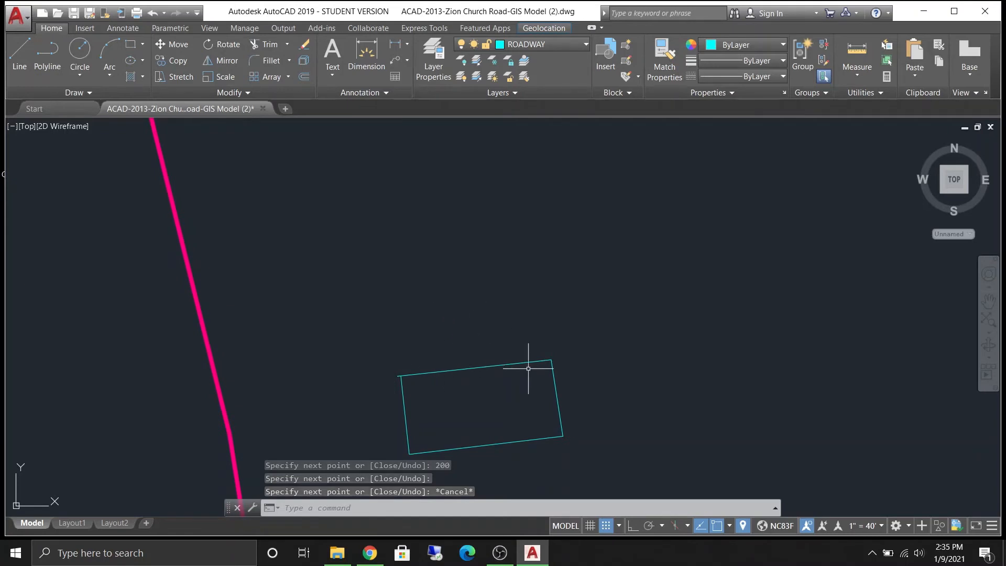
{"action": "left_click", "coordinate": [358, 323]}
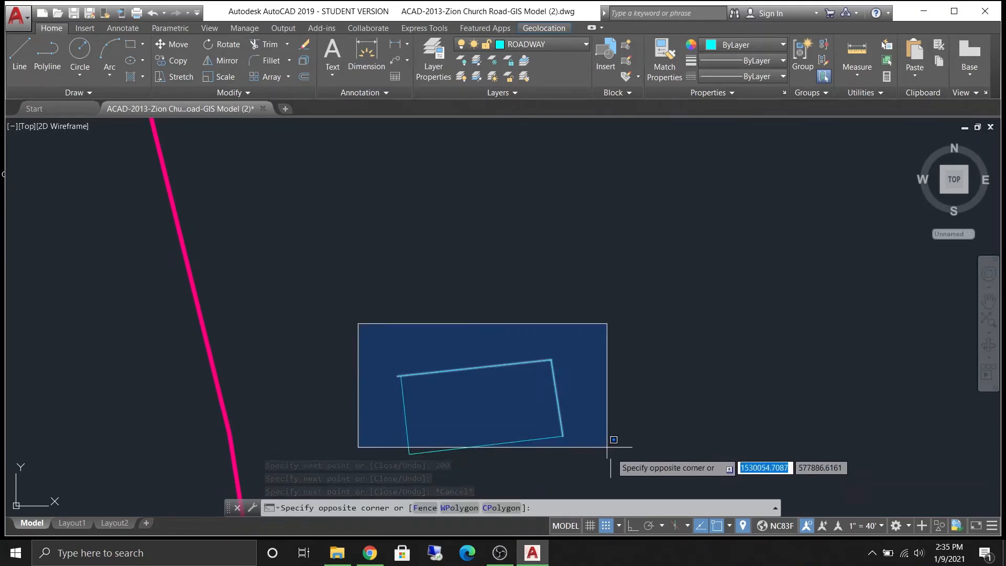
{"action": "left_click", "coordinate": [620, 464]}
{"action": "type", "text": "CO"}
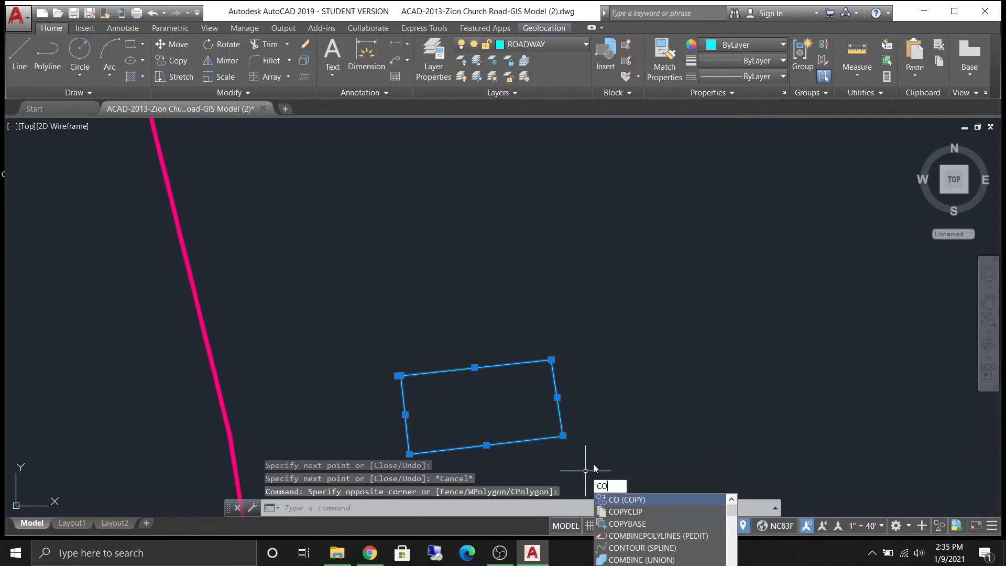
{"action": "key", "text": "Return"}
{"action": "left_click", "coordinate": [562, 434]}
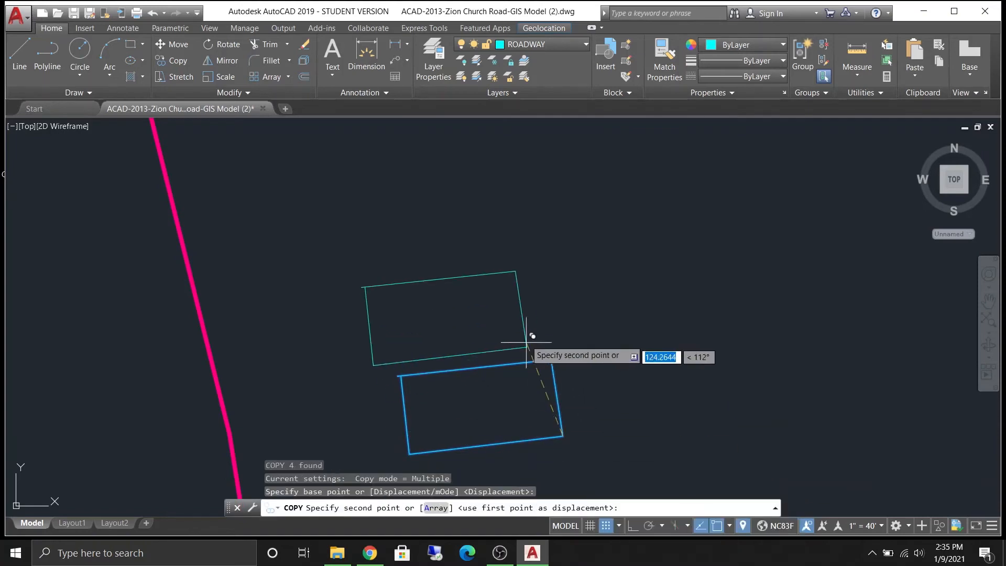
{"action": "left_click", "coordinate": [551, 360]}
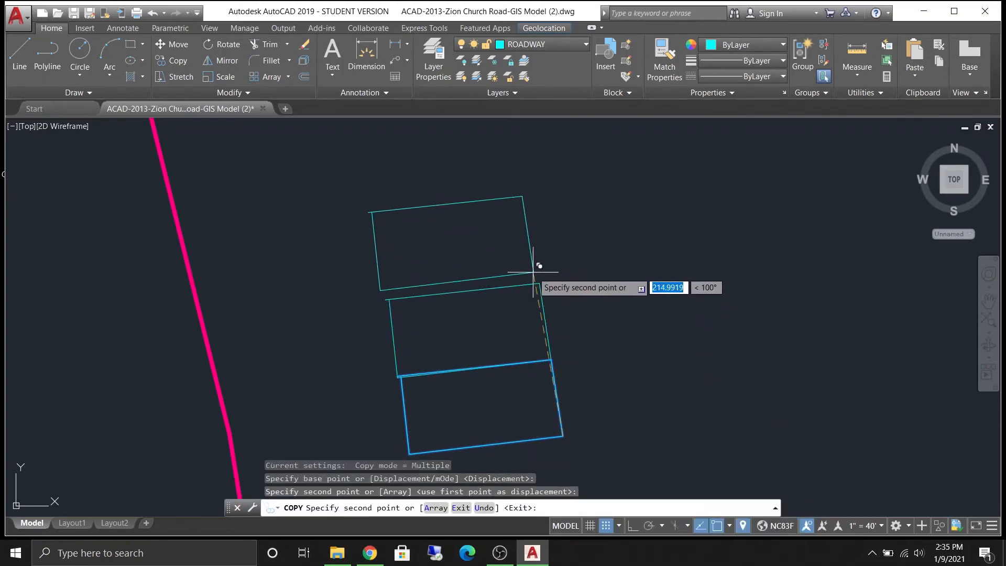
{"action": "scroll", "coordinate": [601, 298], "scroll_direction": "down", "scroll_amount": 5}
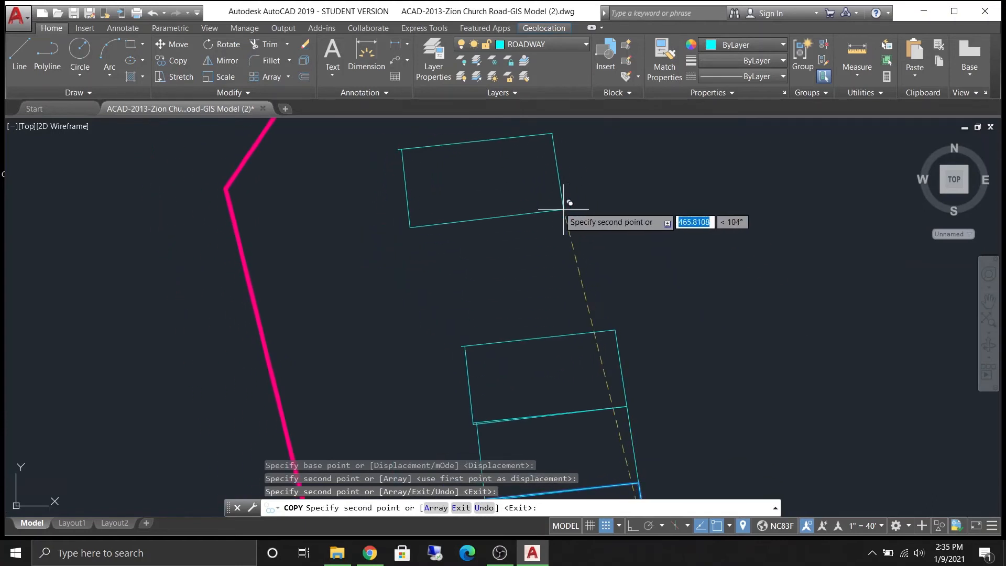
{"action": "key", "text": "Escape"}
- Offset the bottom edge of the stacked rectangles 100 units downward to create a parallel line
{"action": "scroll", "coordinate": [567, 362], "scroll_direction": "up", "scroll_amount": 2}
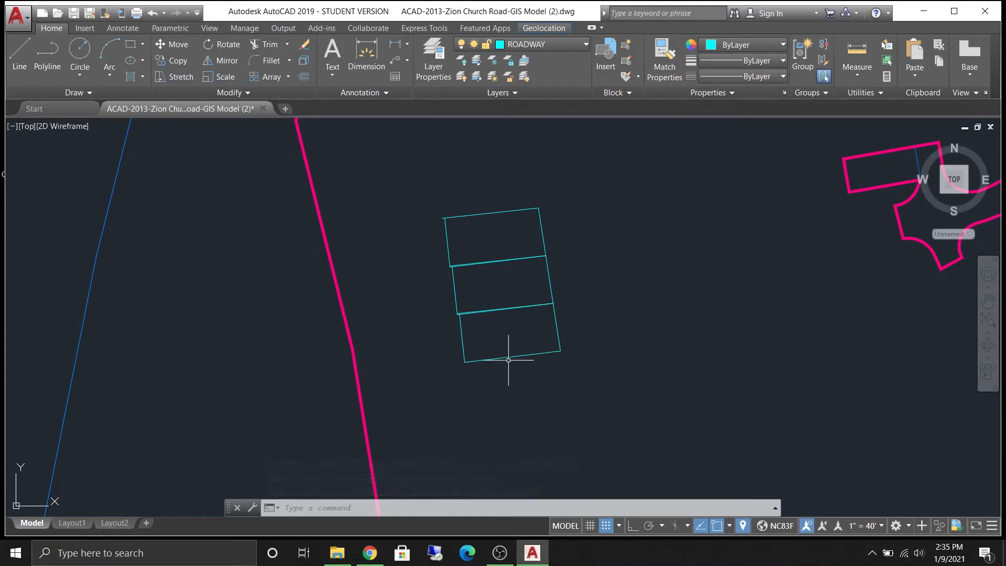
{"action": "scroll", "coordinate": [513, 370], "scroll_direction": "up", "scroll_amount": 2}
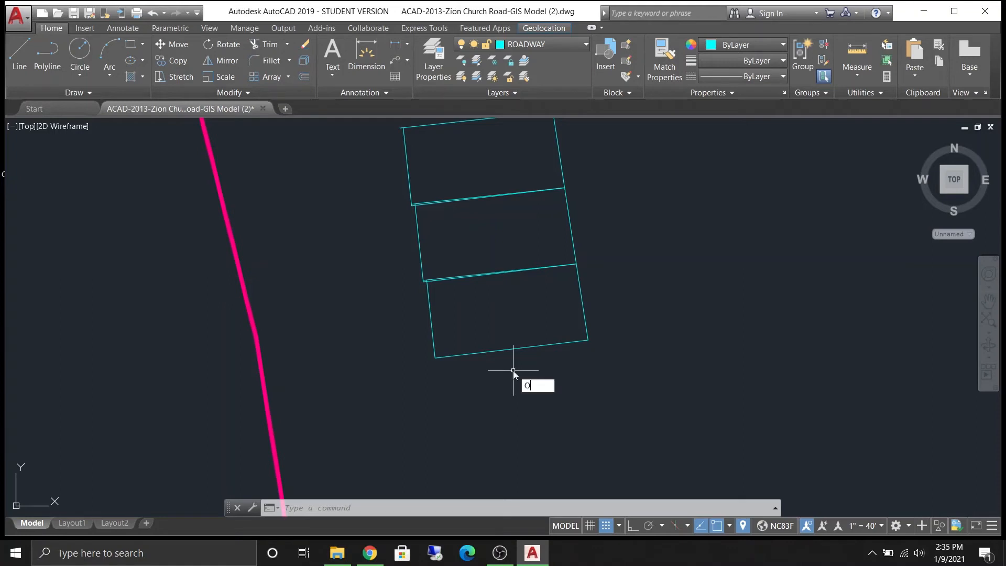
{"action": "key", "text": "Return"}
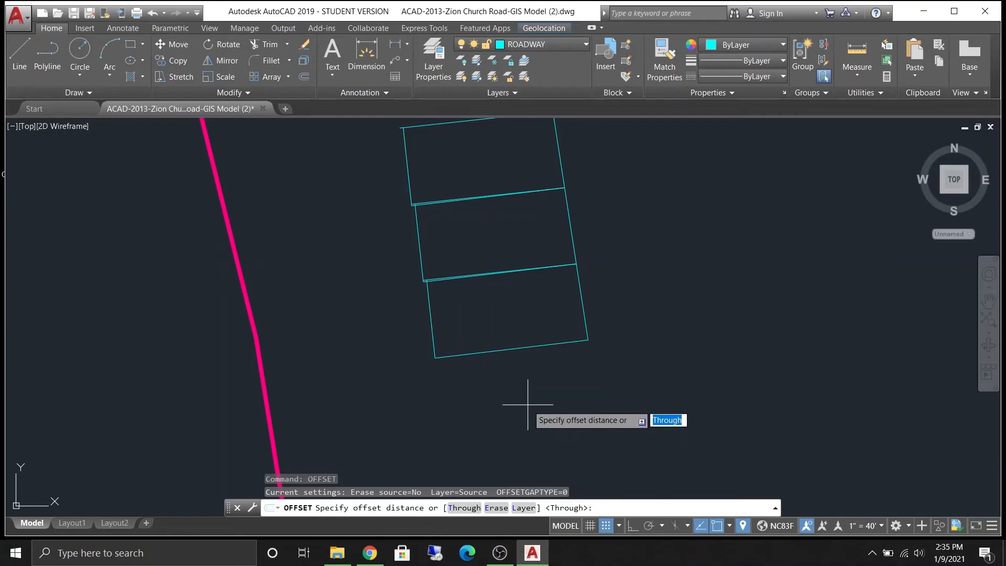
{"action": "type", "text": "100"}
{"action": "key", "text": "Return"}
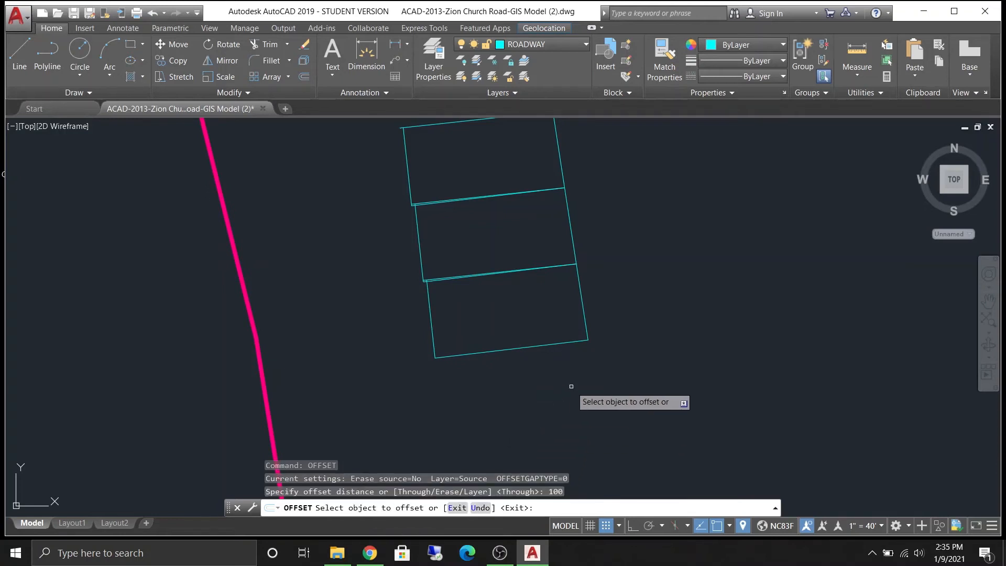
{"action": "left_click", "coordinate": [490, 349]}
{"action": "middle_click_drag", "start_coordinate": [524, 386], "coordinate": [501, 252]}
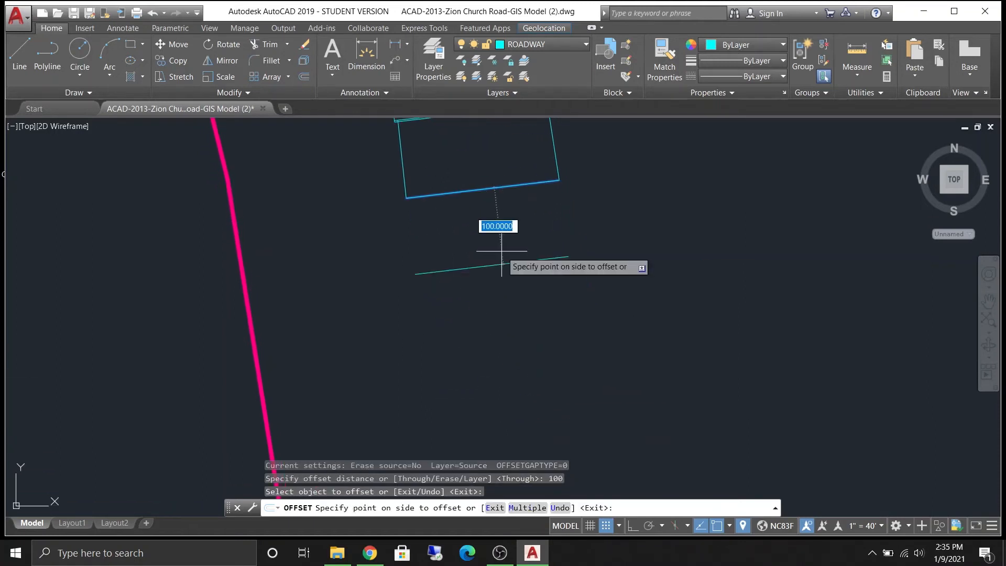
{"action": "left_click", "coordinate": [502, 252]}
- Offset the new parallel line another 100 units downward, then leave the Offset command
{"action": "left_click", "coordinate": [498, 264]}
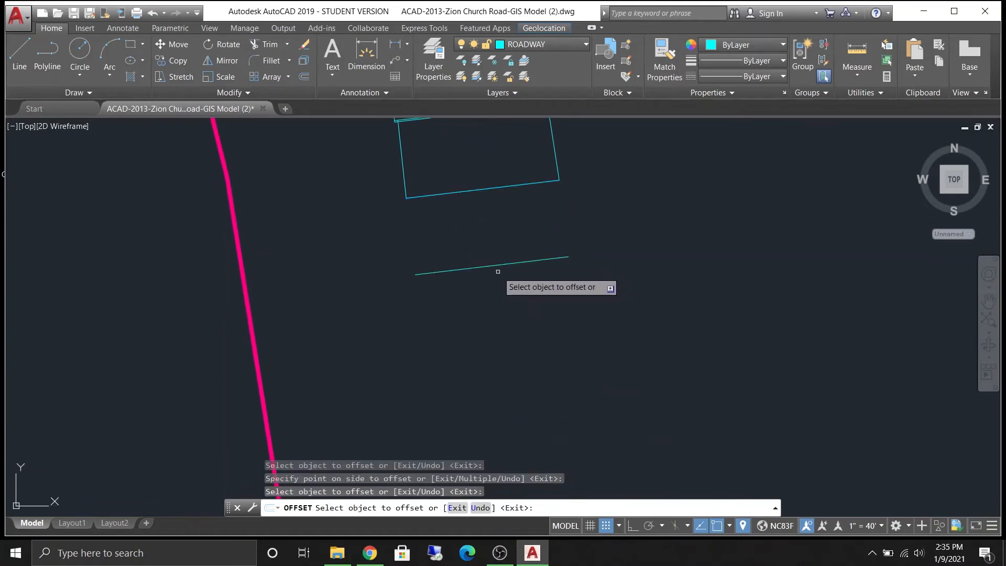
{"action": "left_click", "coordinate": [493, 267]}
{"action": "left_click", "coordinate": [517, 329]}
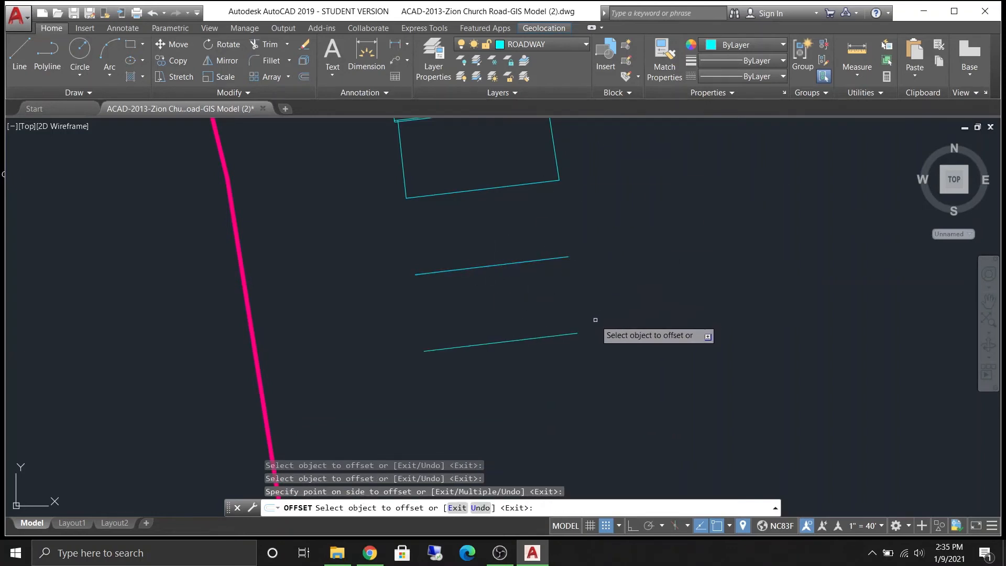
{"action": "key", "text": "Escape"}
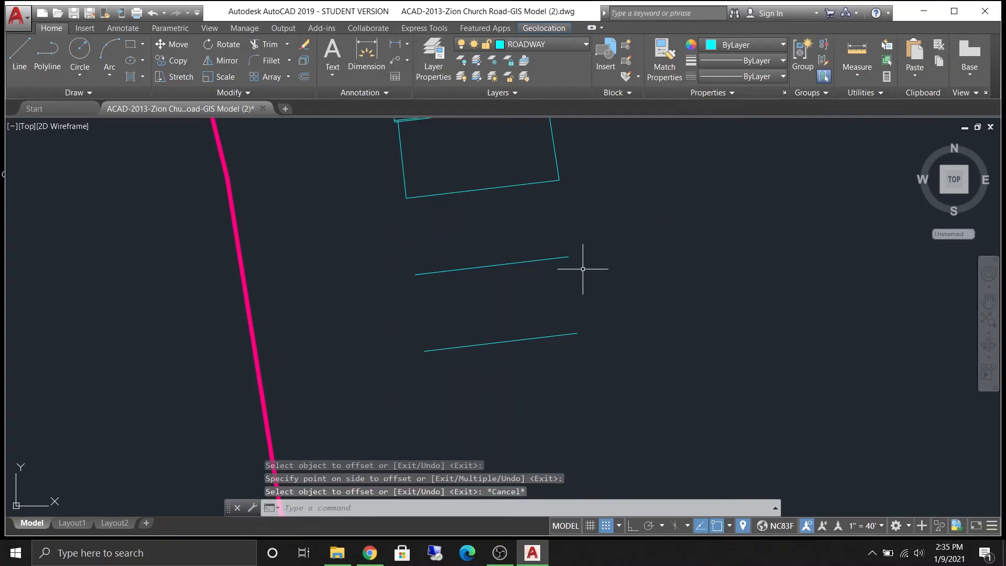
- Draw a three-point arc curving to the left, placed to the right of the offset lines
{"action": "middle_click_drag", "start_coordinate": [616, 269], "coordinate": [588, 382]}
{"action": "scroll", "coordinate": [521, 308], "scroll_direction": "down", "scroll_amount": 2}
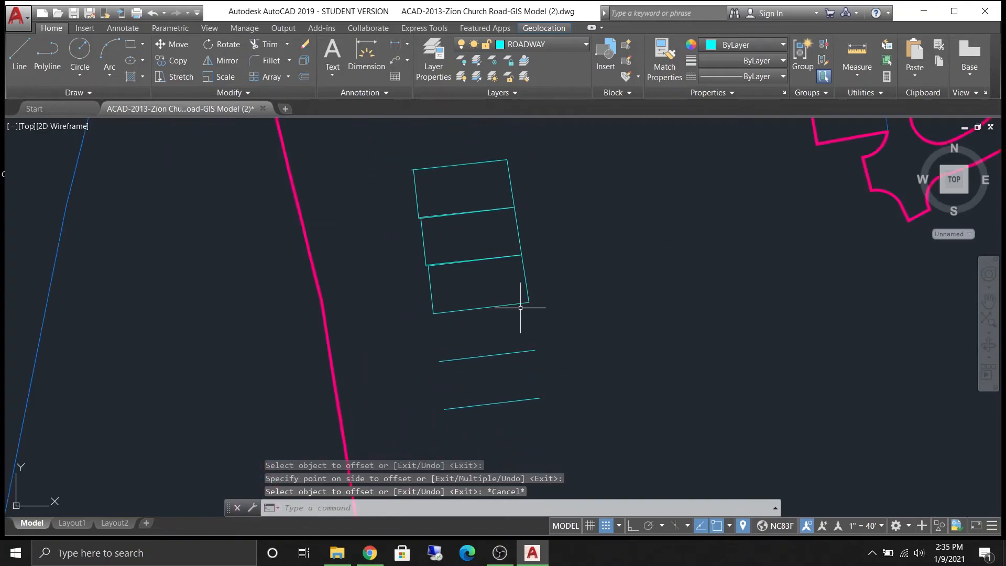
{"action": "scroll", "coordinate": [520, 307], "scroll_direction": "down", "scroll_amount": 1}
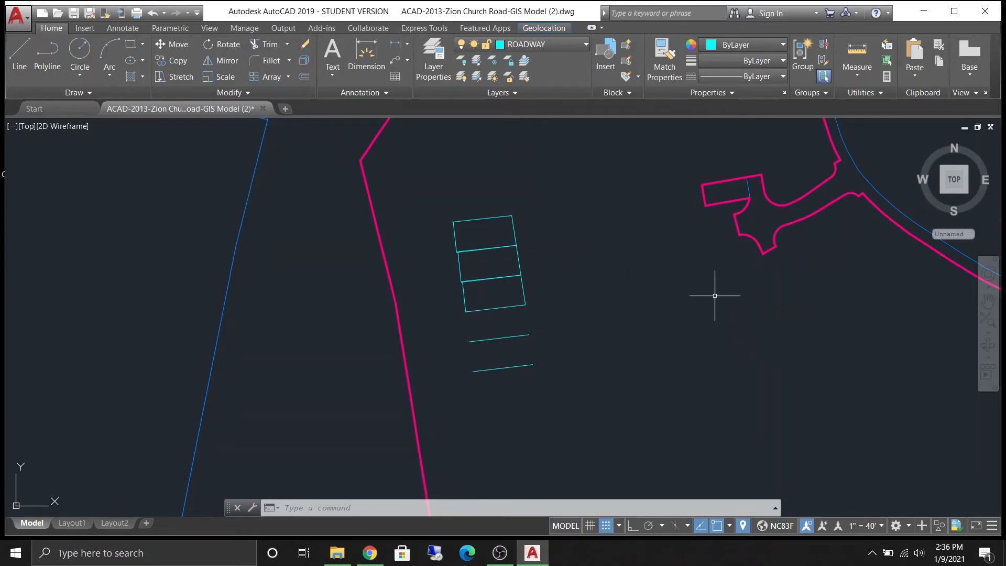
{"action": "middle_click_drag", "start_coordinate": [674, 293], "coordinate": [529, 289]}
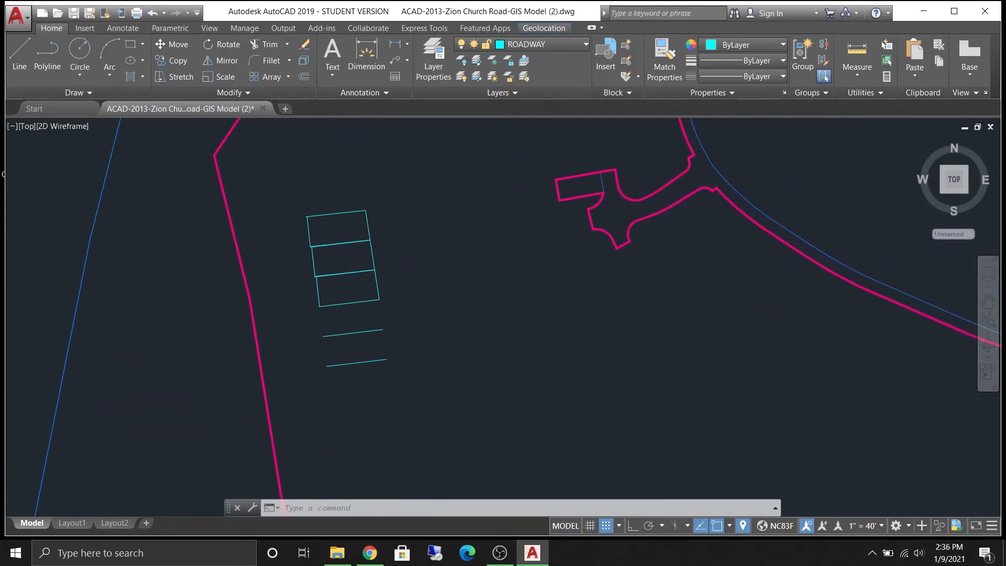
{"action": "scroll", "coordinate": [544, 325], "scroll_direction": "up", "scroll_amount": 1}
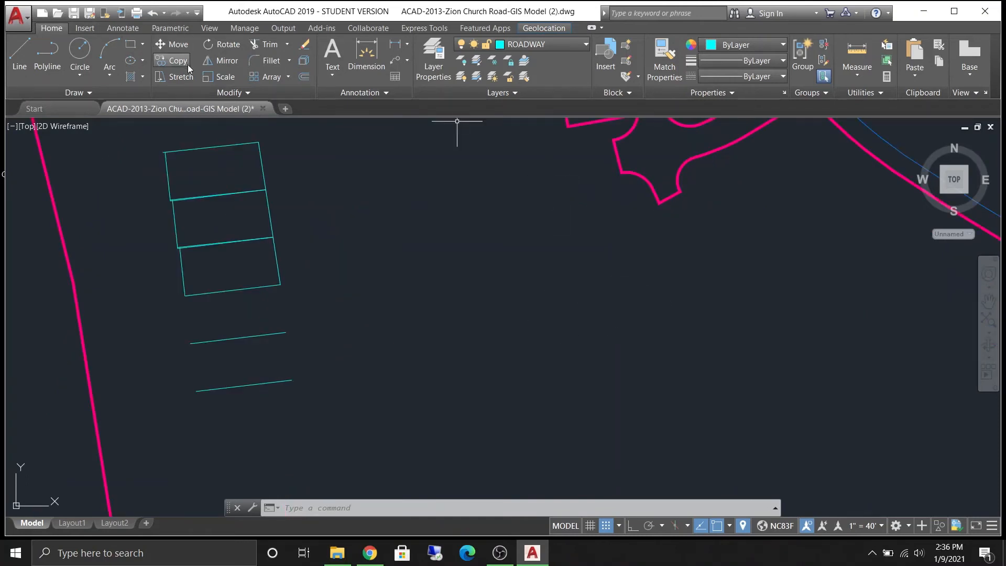
{"action": "left_click", "coordinate": [105, 58]}
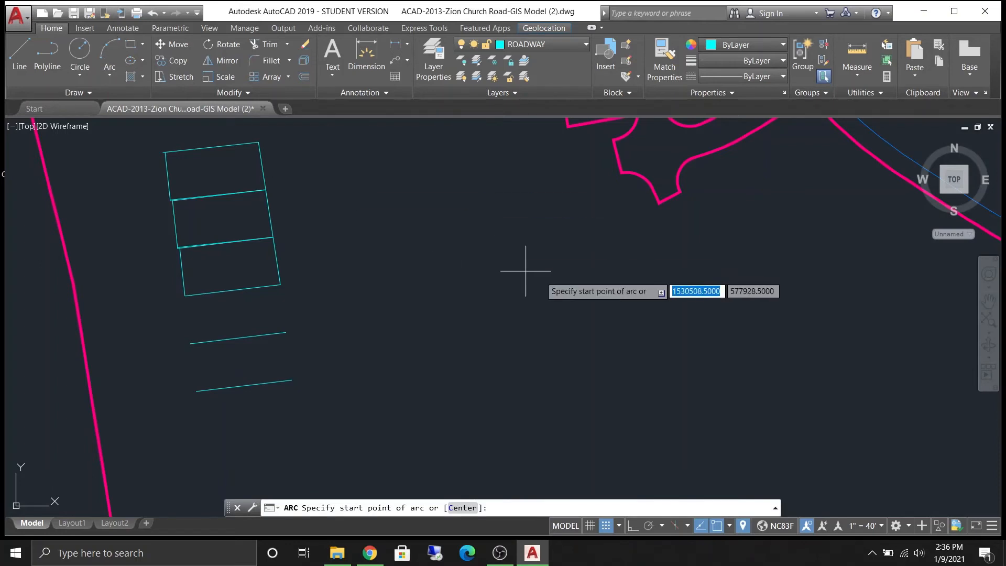
{"action": "left_click", "coordinate": [543, 234]}
{"action": "left_click", "coordinate": [445, 313]}
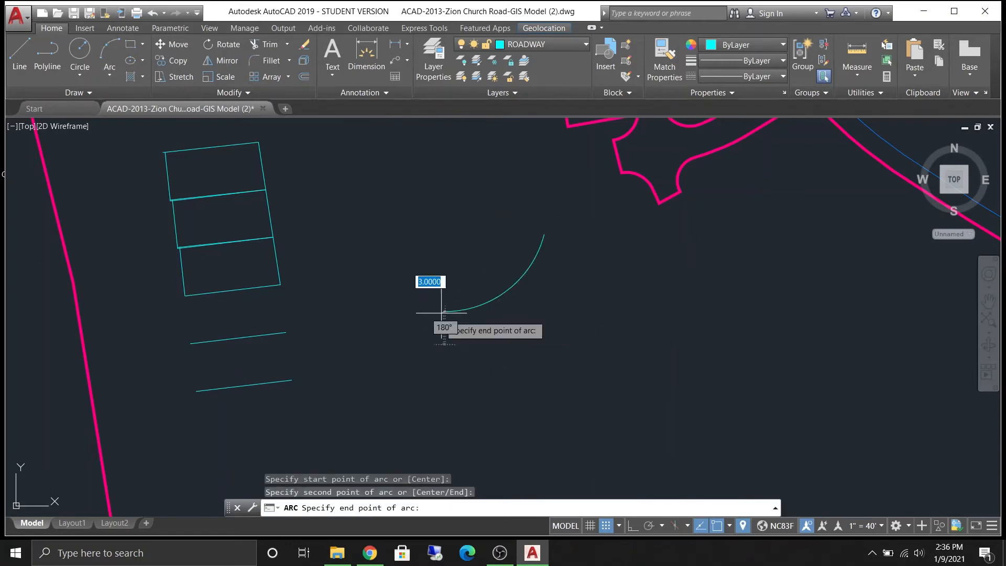
{"action": "left_click", "coordinate": [468, 432]}
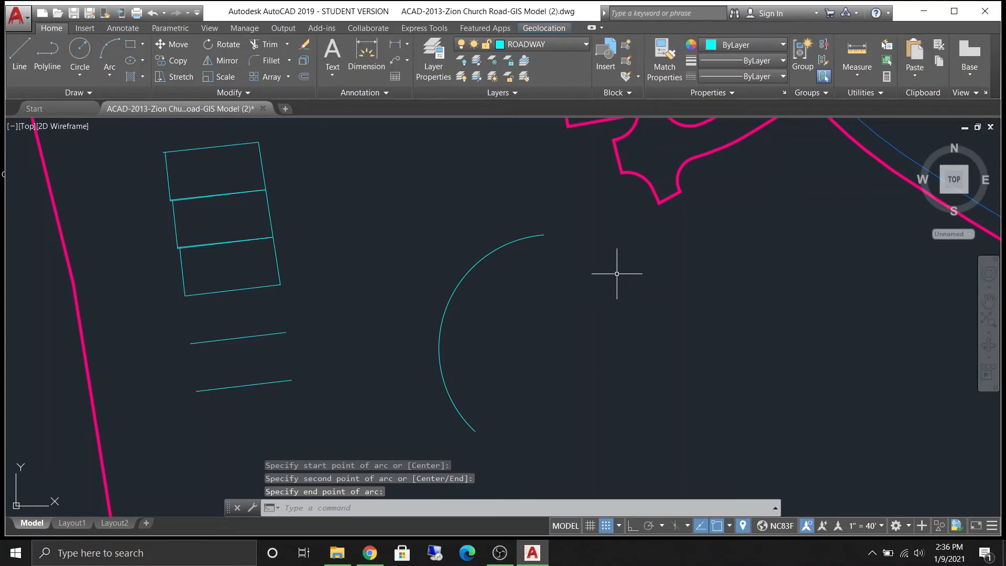
- Run the ARC command again and draw a second three-point arc to the right of the first
{"action": "type", "text": "ARC"}
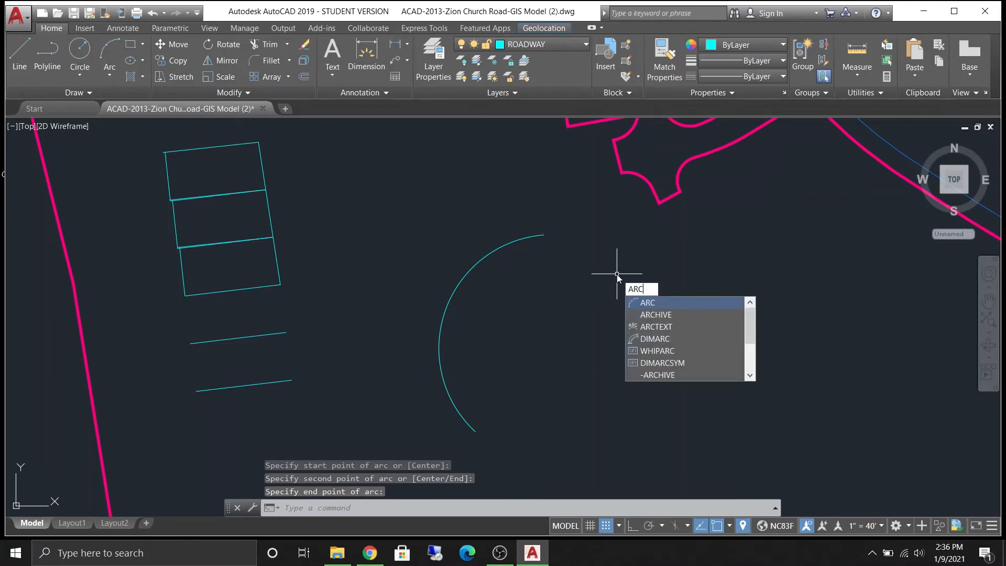
{"action": "key", "text": "Return"}
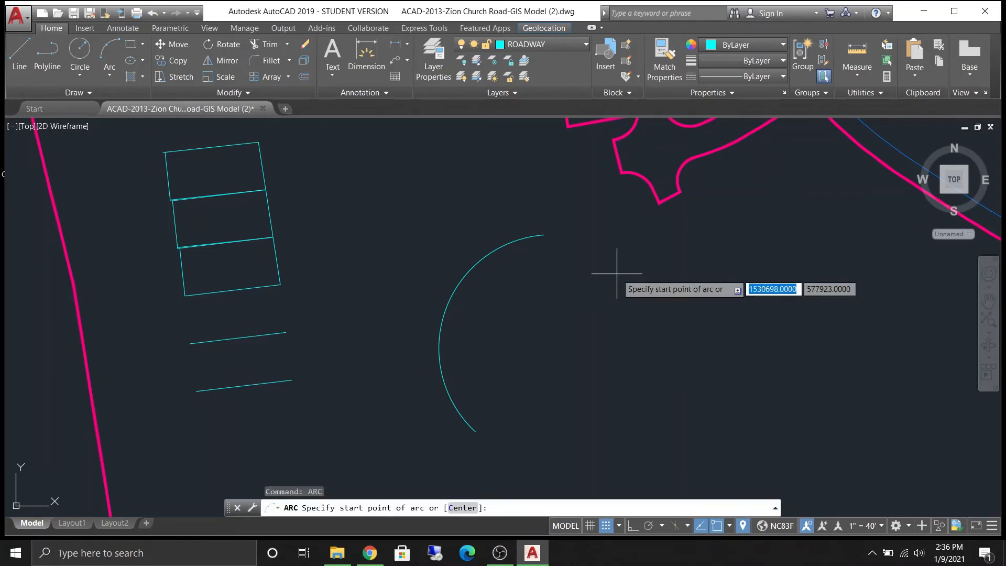
{"action": "left_click", "coordinate": [696, 265]}
{"action": "left_click", "coordinate": [585, 372]}
{"action": "left_click", "coordinate": [687, 465]}
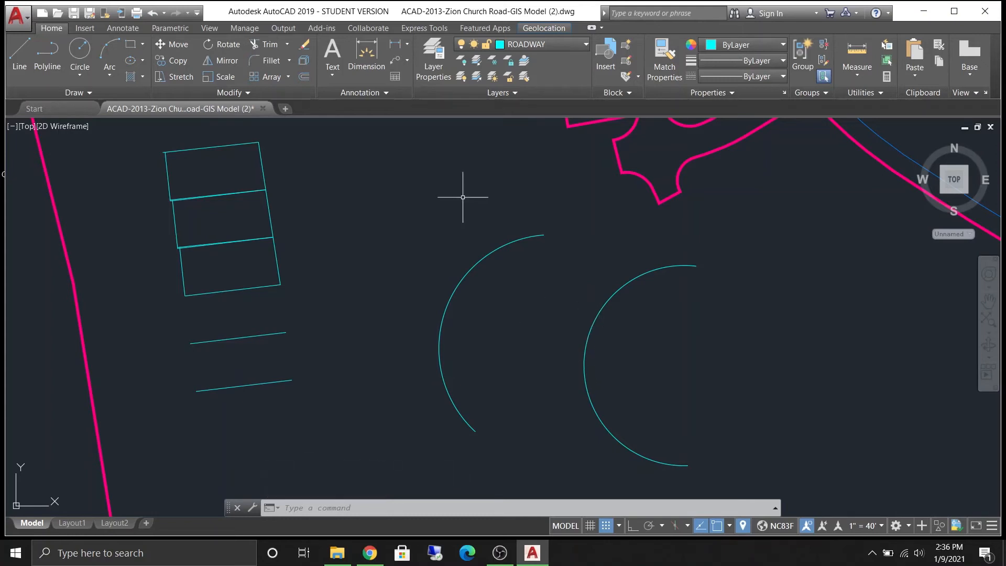
- Make Floodplain 500yr the current layer
{"action": "middle_click_drag", "start_coordinate": [579, 181], "coordinate": [521, 240]}
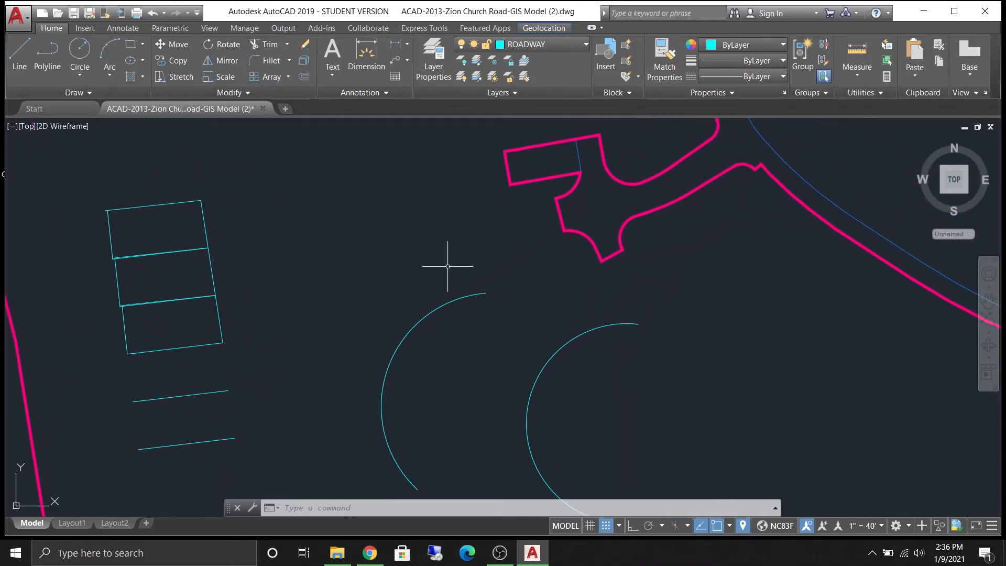
{"action": "left_click", "coordinate": [571, 45]}
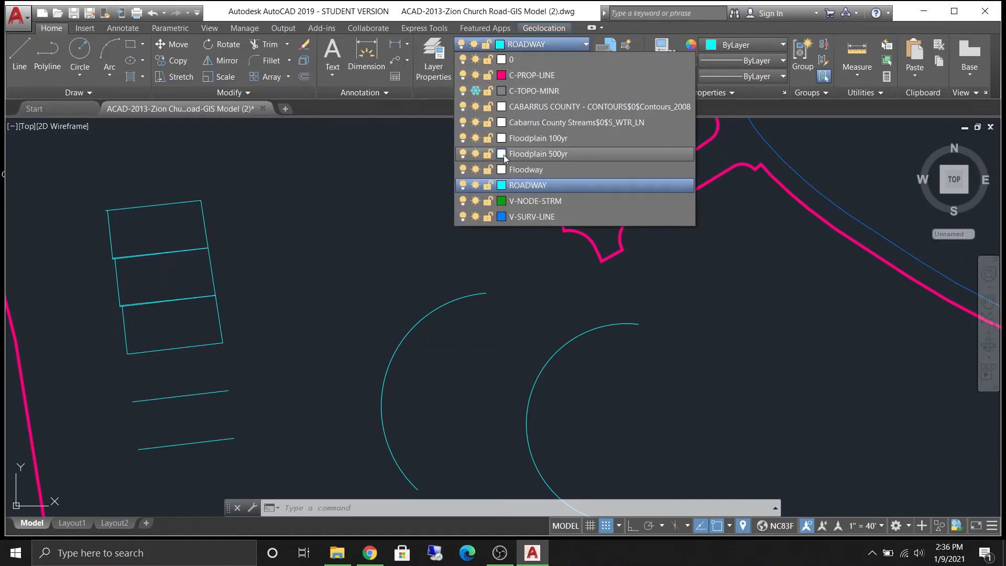
{"action": "left_click", "coordinate": [530, 153]}
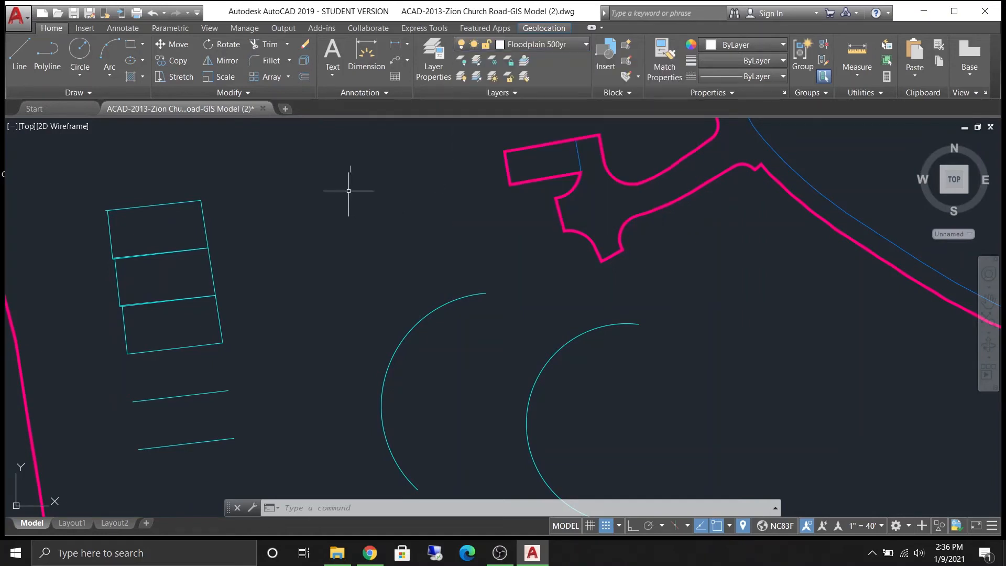
- Draw a single slanted line on the Floodplain 500yr layer above the stacked rectangles with the Line command
{"action": "mouse_move", "coordinate": [373, 178]}
{"action": "middle_mouse_down"}
{"action": "mouse_move", "coordinate": [508, 253]}
{"action": "mouse_move", "coordinate": [582, 371]}
{"action": "middle_mouse_up"}
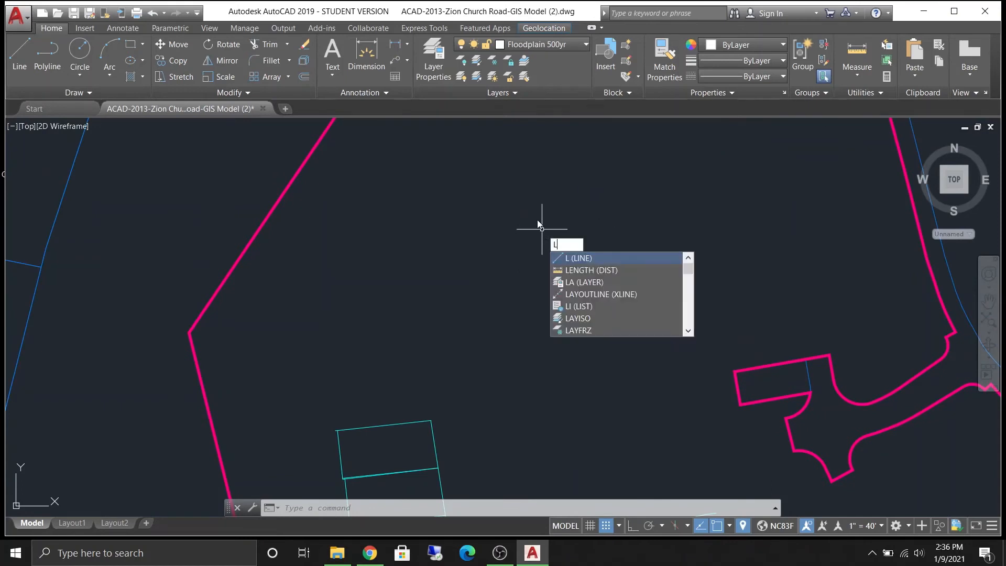
{"action": "key", "text": "Return"}
{"action": "left_click", "coordinate": [643, 224]}
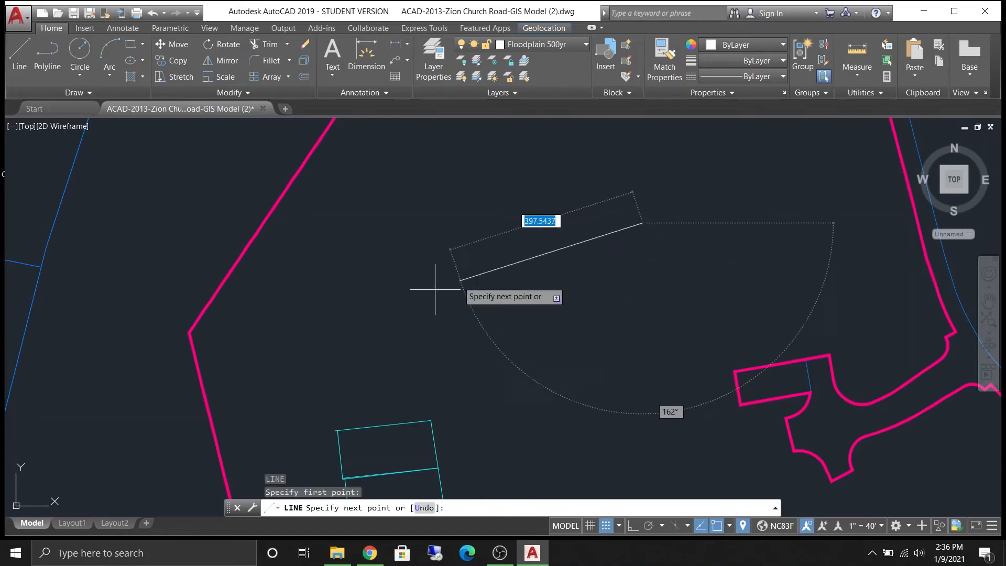
{"action": "left_click", "coordinate": [384, 312]}
{"action": "key", "text": "Escape"}
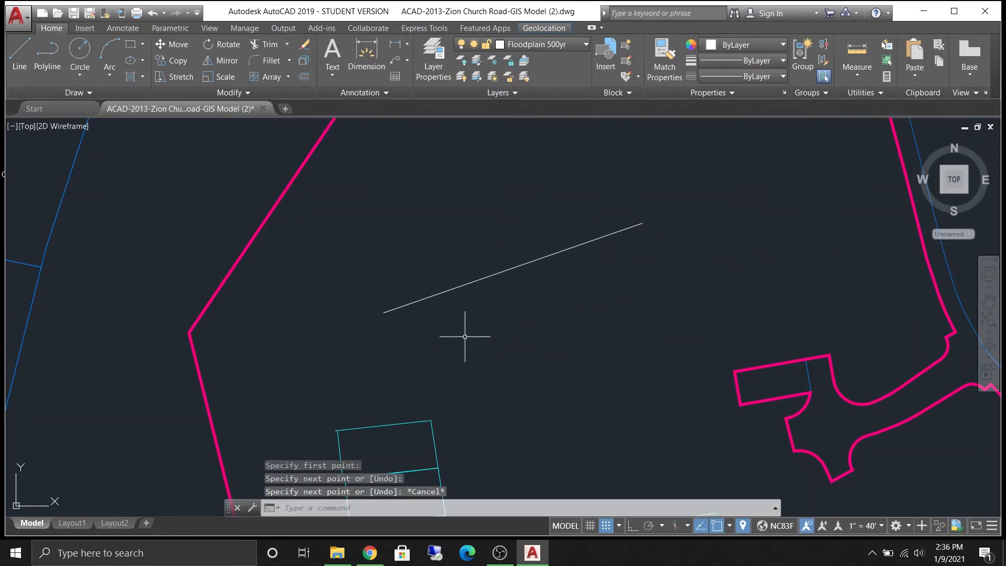
- Use Match Properties to copy the properties of the top stacked rectangle's edge onto the slanted Floodplain 500yr line
{"action": "middle_click_drag", "start_coordinate": [465, 337], "coordinate": [513, 276]}
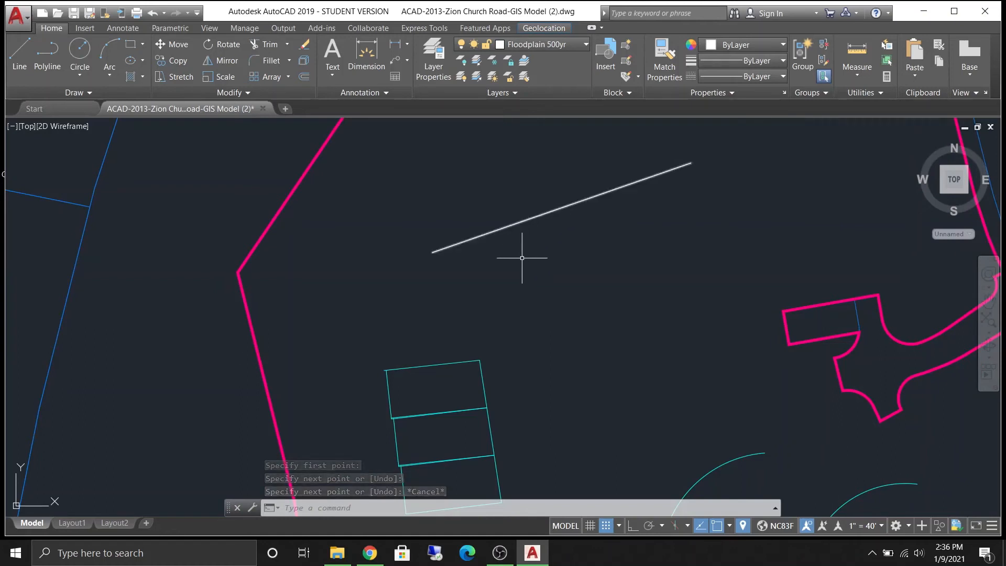
{"action": "middle_click_drag", "start_coordinate": [488, 314], "coordinate": [622, 294]}
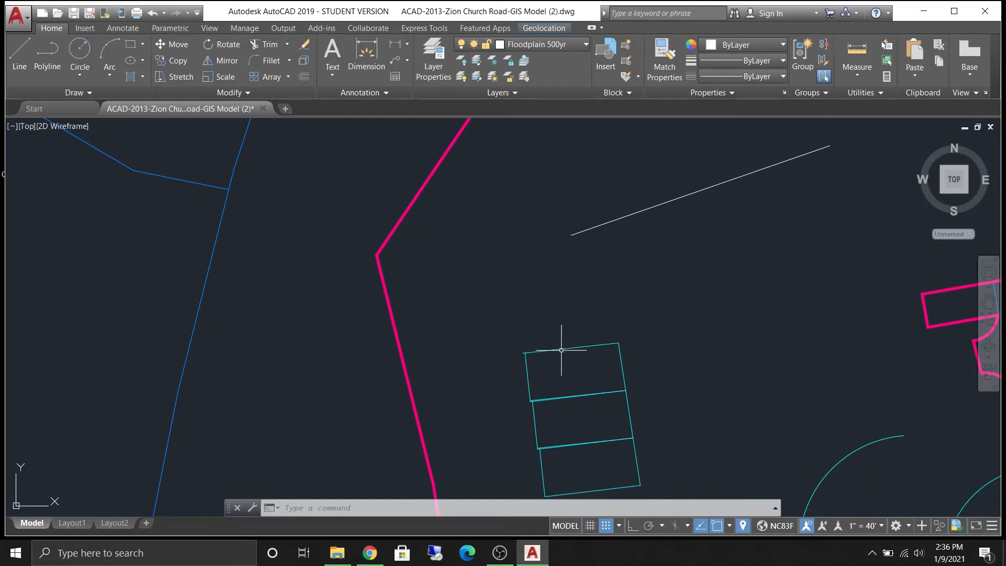
{"action": "type", "text": "M"}
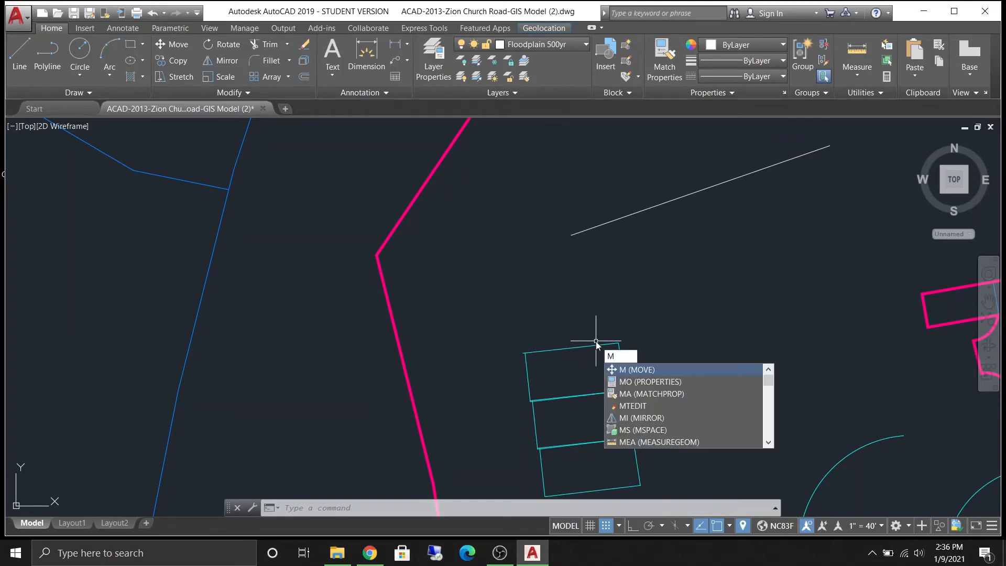
{"action": "type", "text": "A"}
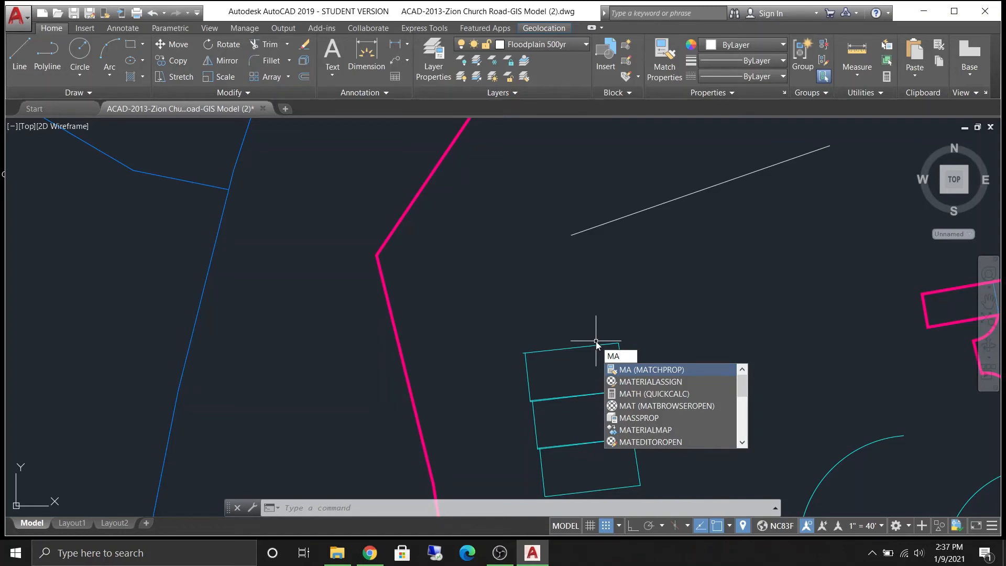
{"action": "key", "text": "Return"}
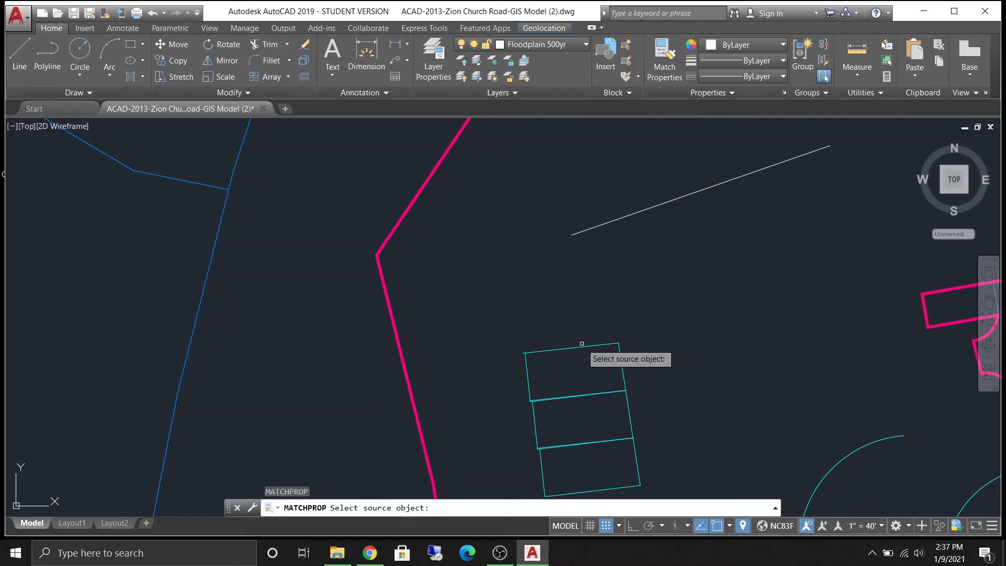
{"action": "scroll", "coordinate": [577, 363], "scroll_direction": "up", "scroll_amount": 2}
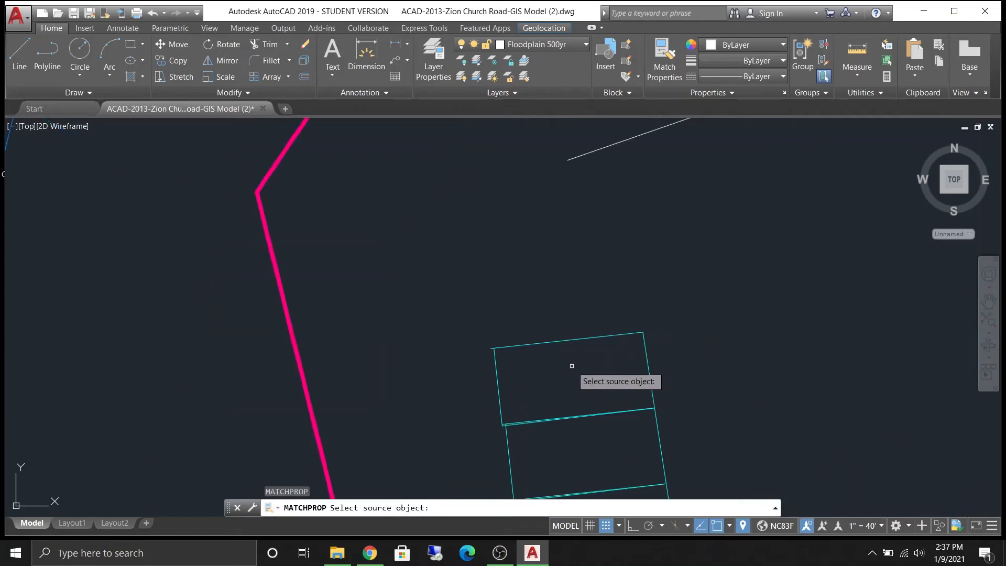
{"action": "mouse_move", "coordinate": [584, 246]}
{"action": "middle_mouse_down"}
{"action": "mouse_move", "coordinate": [544, 358]}
{"action": "mouse_move", "coordinate": [668, 271]}
{"action": "middle_mouse_up"}
{"action": "scroll", "coordinate": [669, 272], "scroll_direction": "down", "scroll_amount": 2}
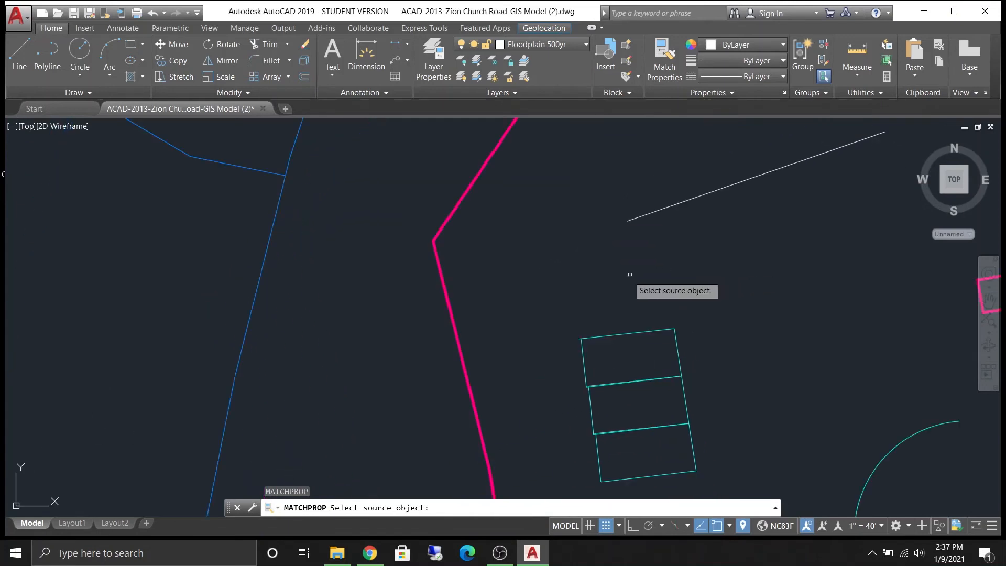
{"action": "left_click", "coordinate": [609, 351]}
{"action": "left_click", "coordinate": [629, 334]}
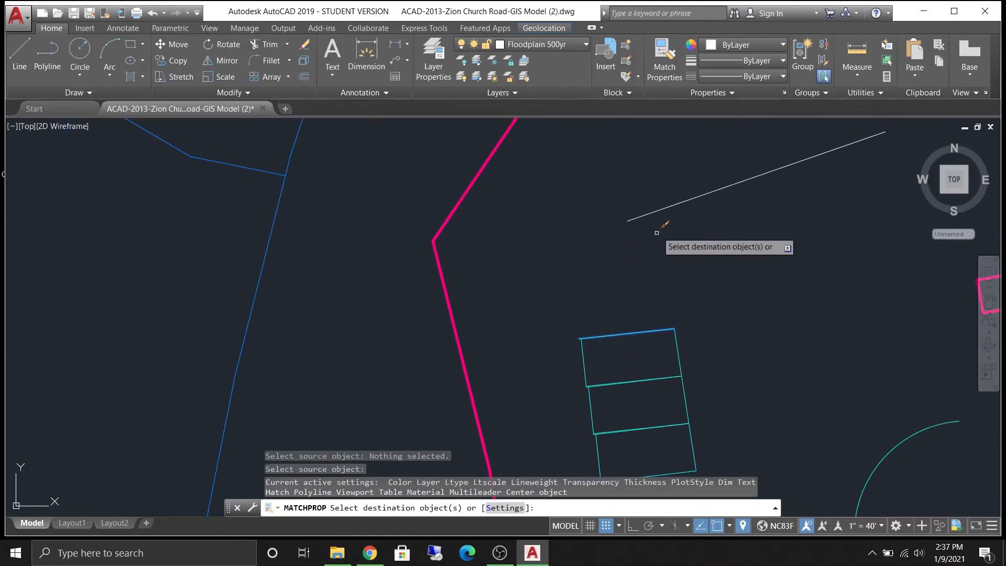
{"action": "middle_click_drag", "start_coordinate": [754, 216], "coordinate": [547, 358]}
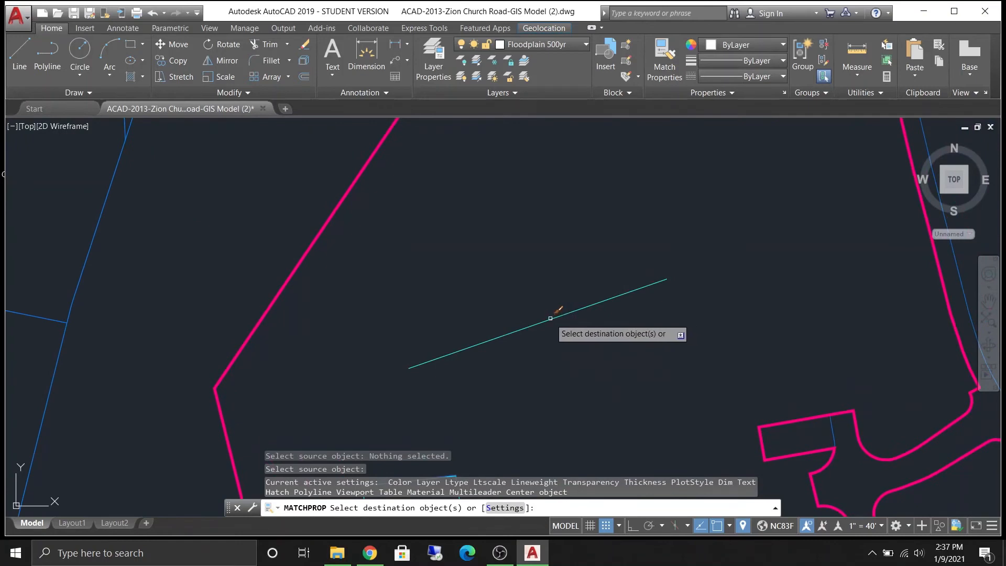
{"action": "middle_click_drag", "start_coordinate": [614, 226], "coordinate": [638, 215]}
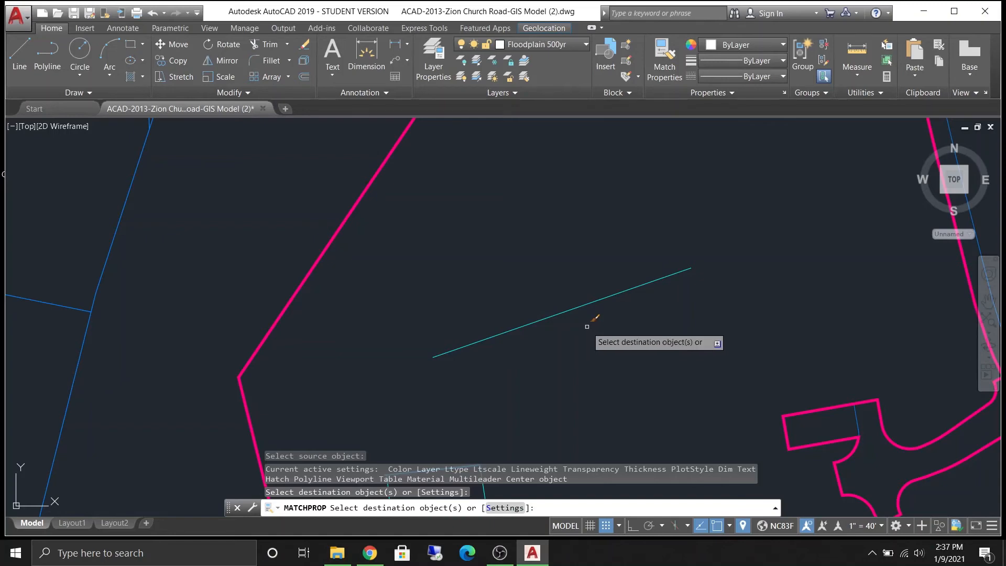
{"action": "key", "text": "Escape"}
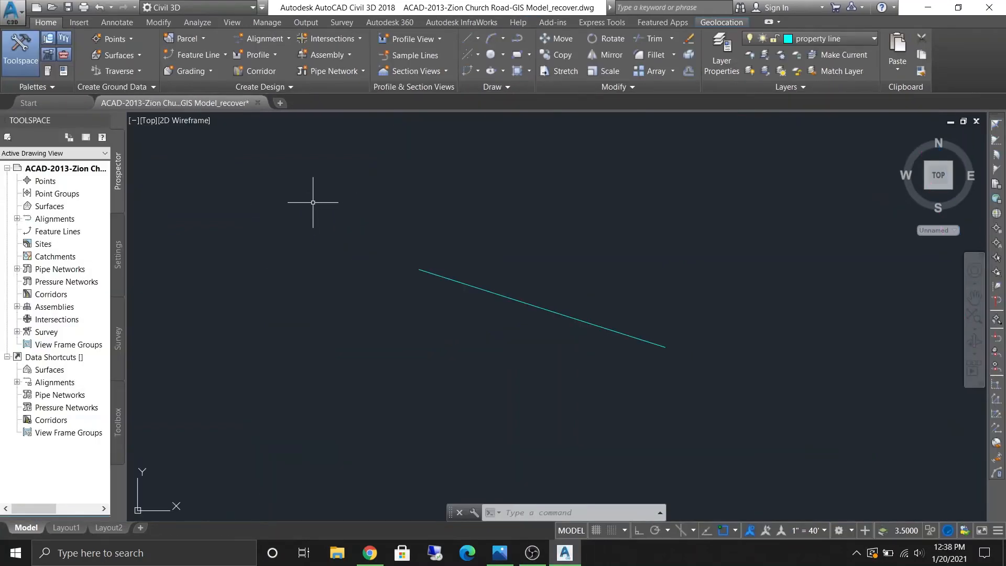
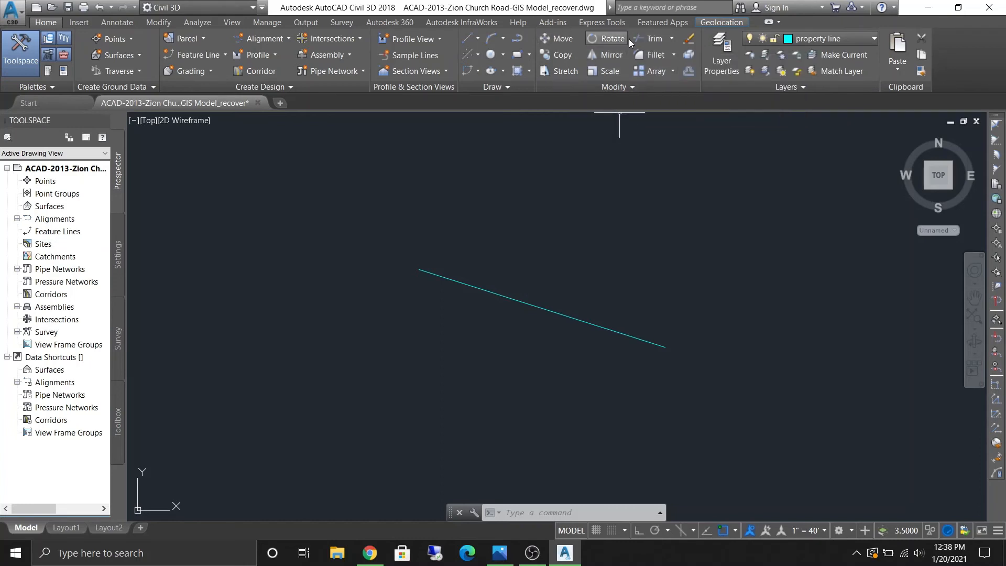
{"action": "left_click", "coordinate": [601, 40]}
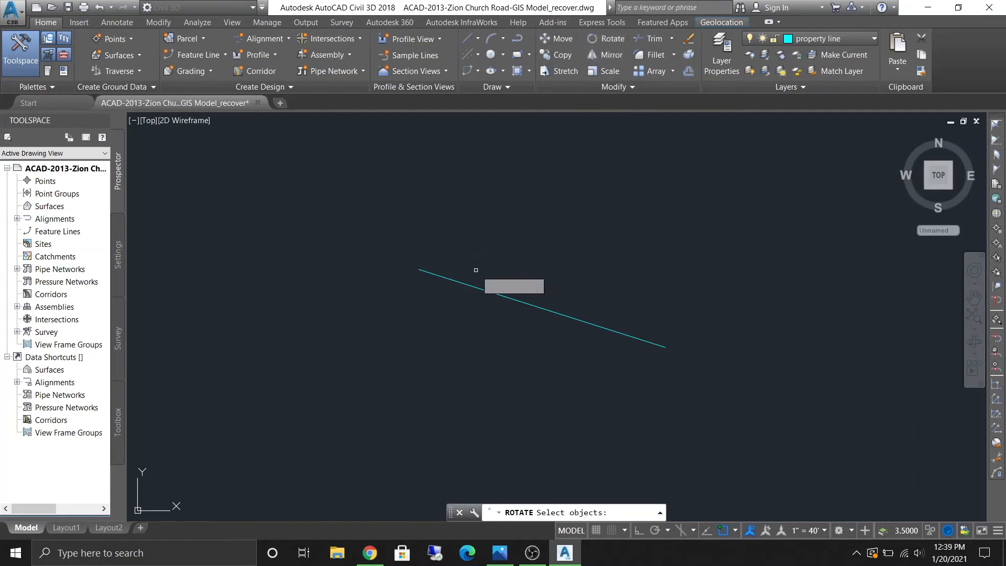
{"action": "key", "text": "Escape"}
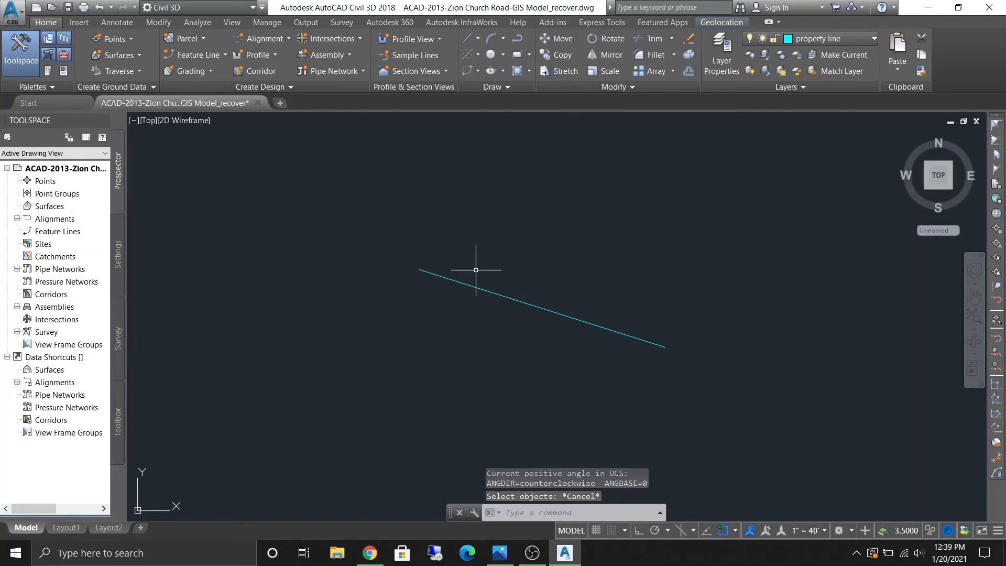
{"action": "type", "text": "RO"}
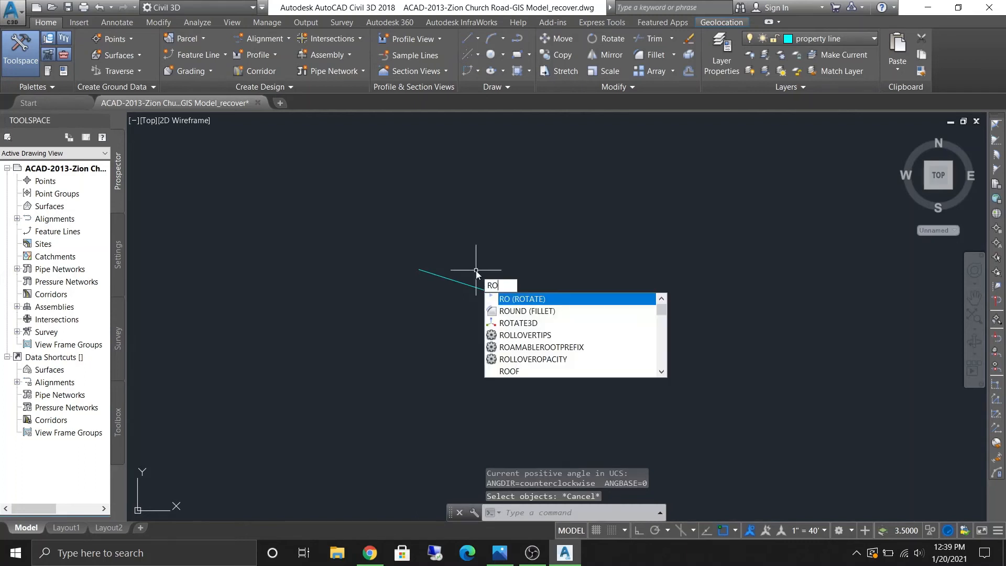
{"action": "key", "text": "Return"}
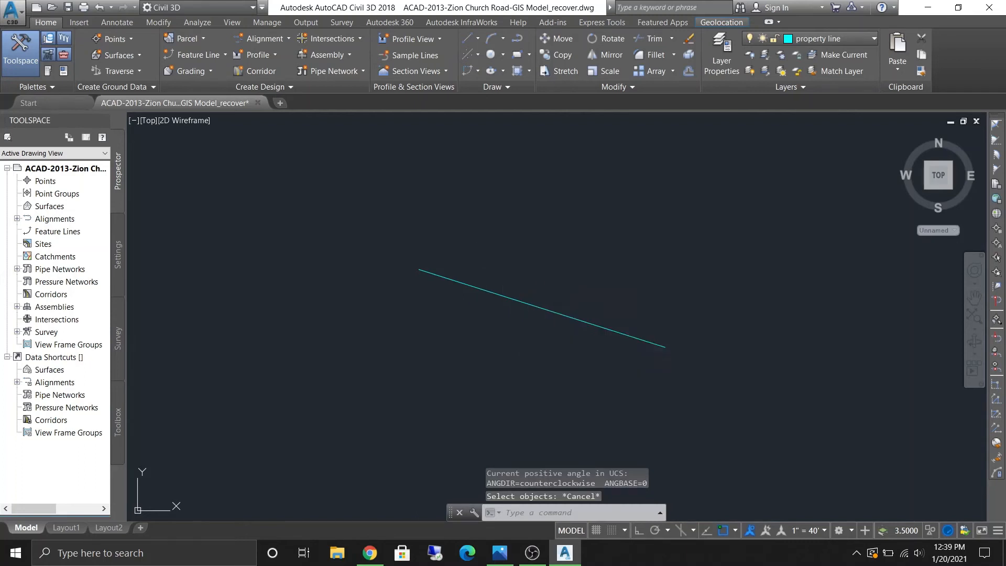
{"action": "left_click", "coordinate": [438, 276]}
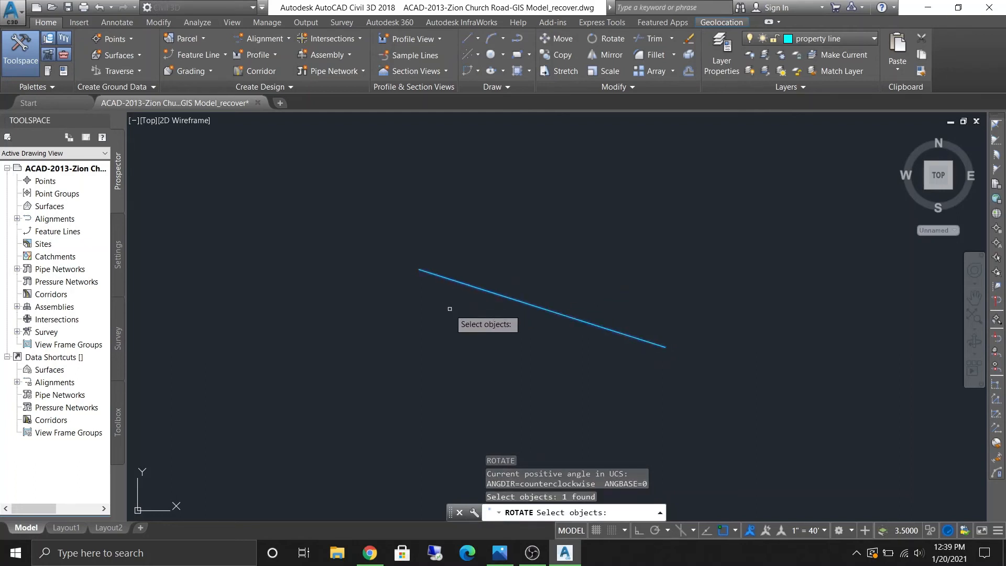
{"action": "key", "text": "Return"}
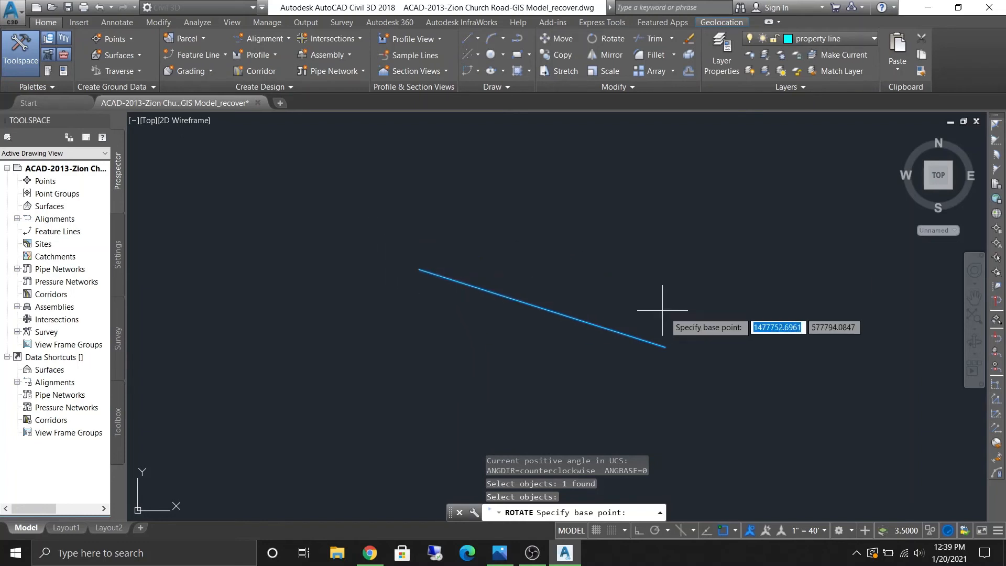
{"action": "left_click", "coordinate": [419, 270]}
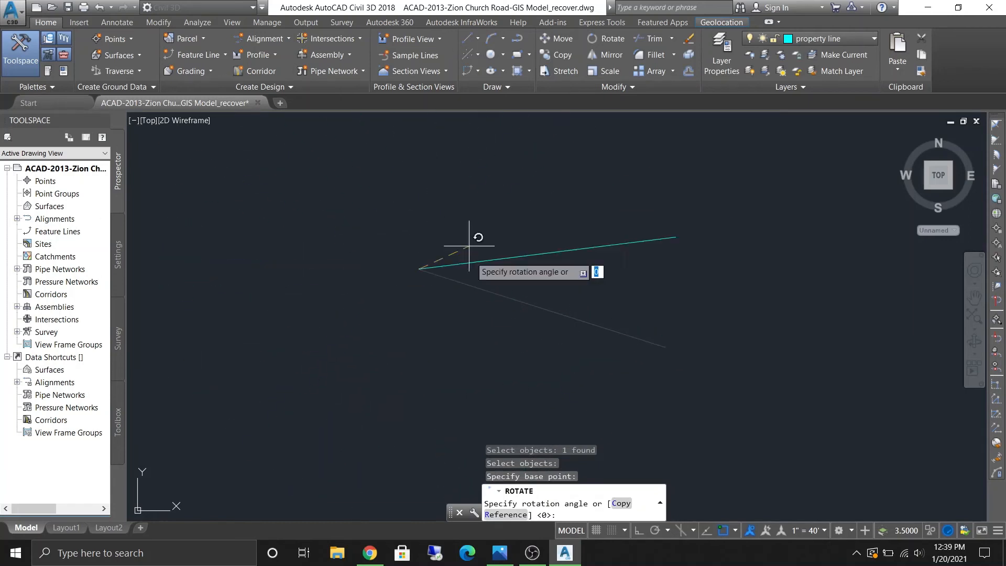
{"action": "key", "text": "Escape"}
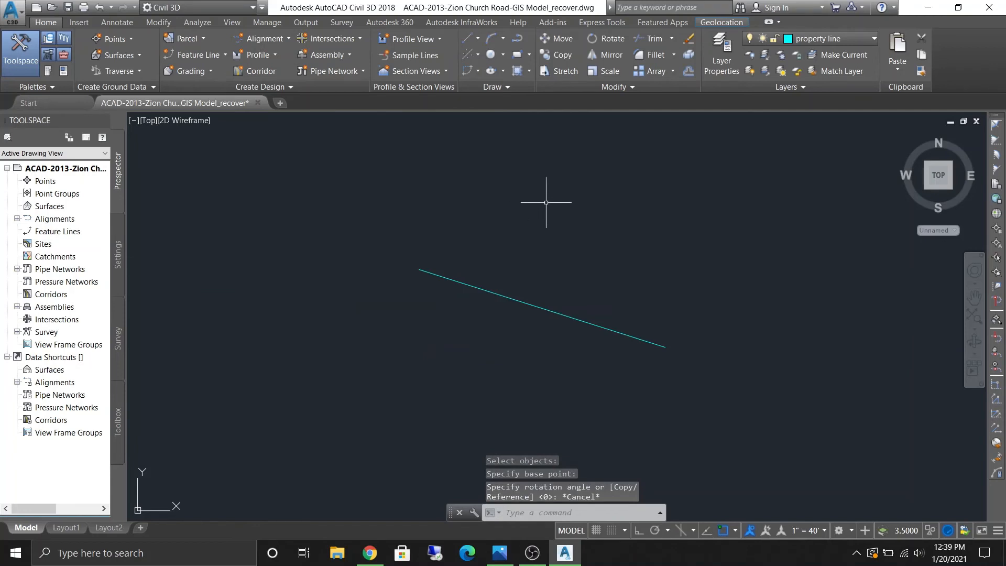
- Draw a line from the slanted line's left endpoint up toward the upper right with the Line command
{"action": "type", "text": "l"}
{"action": "key", "text": "Return"}
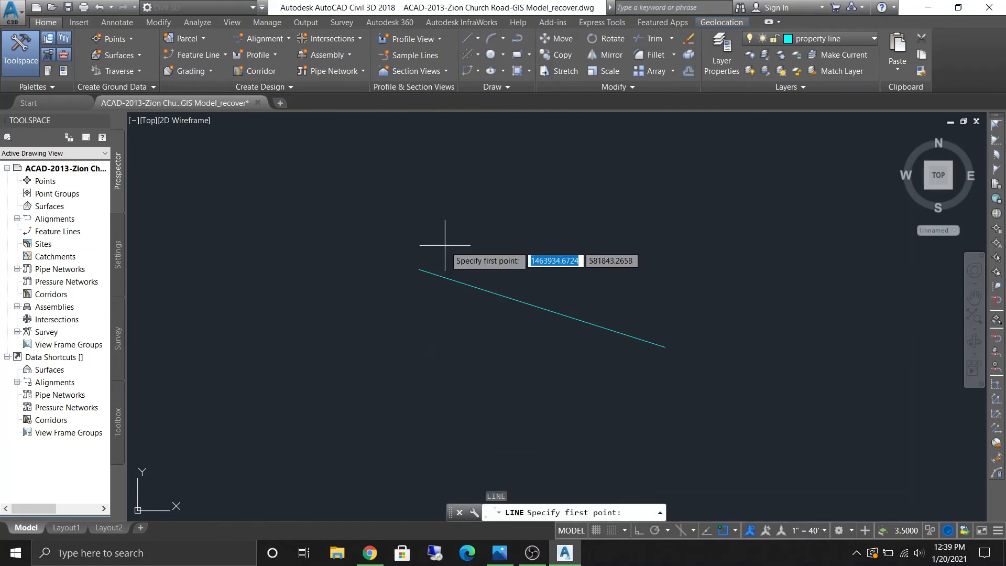
{"action": "left_click", "coordinate": [419, 269]}
{"action": "left_click", "coordinate": [711, 155]}
{"action": "key", "text": "Return"}
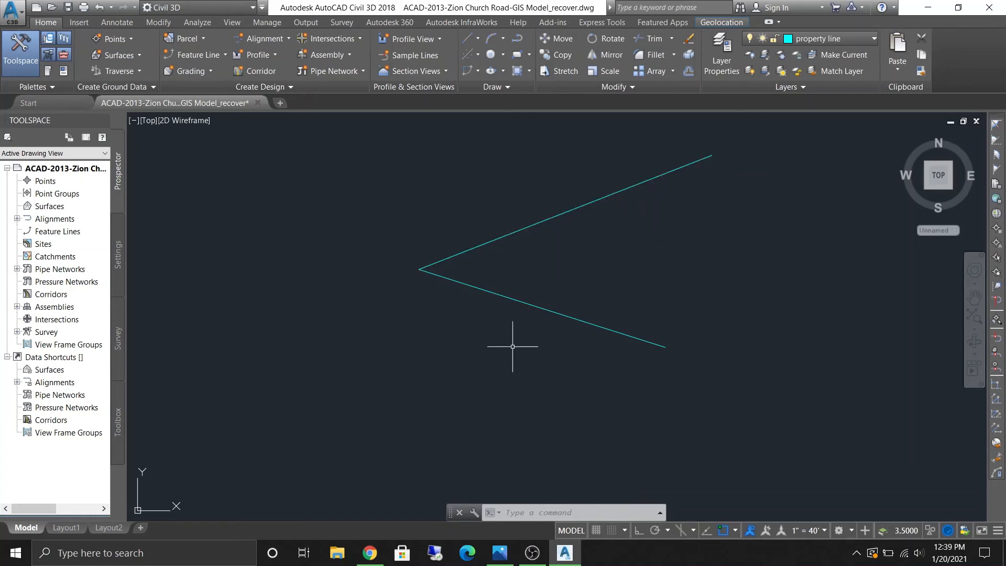
- Rotate the lower slanted line about its left endpoint using the Reference option to align it with the new line
{"action": "type", "text": "RO"}
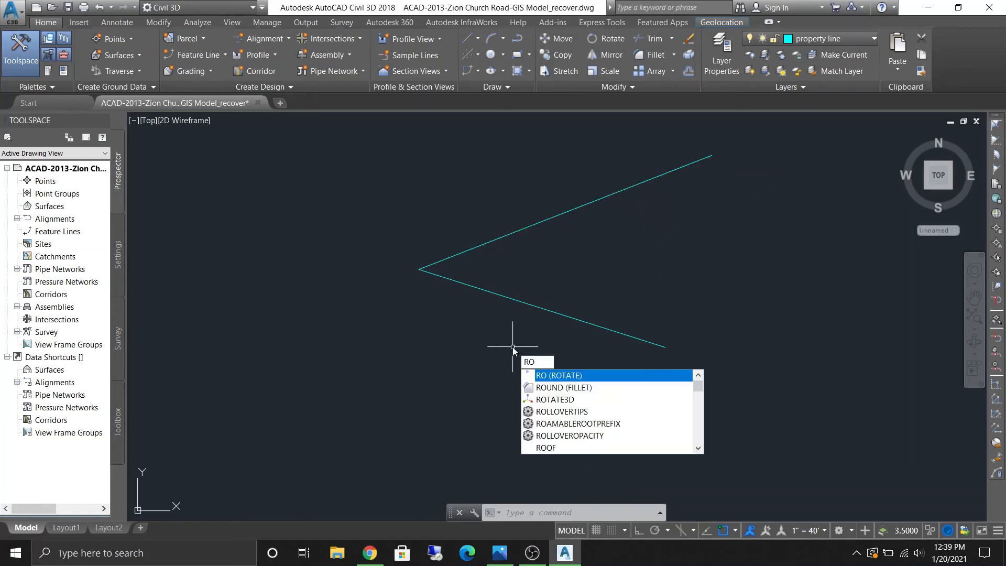
{"action": "key", "text": "Return"}
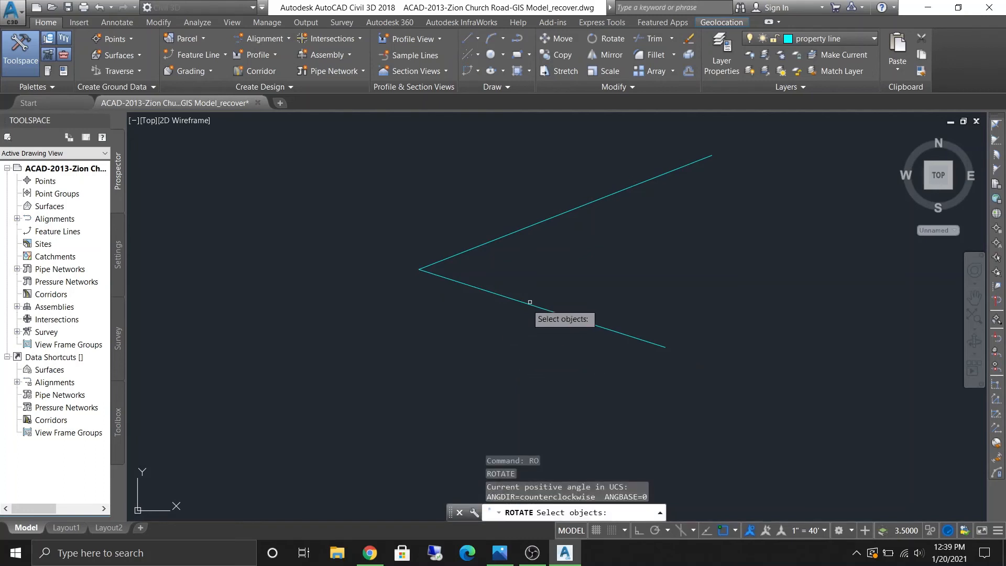
{"action": "left_click", "coordinate": [530, 302]}
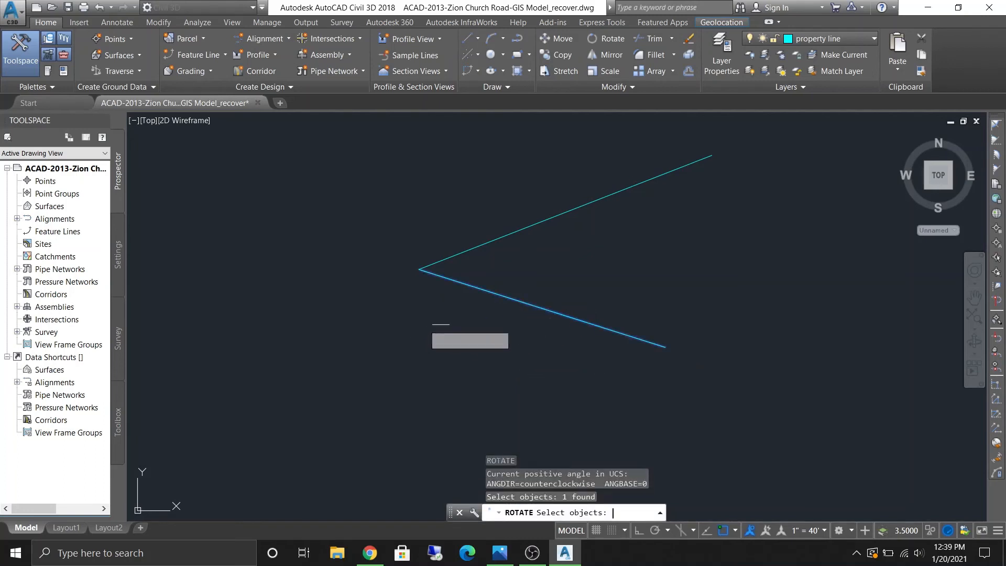
{"action": "key", "text": "Return"}
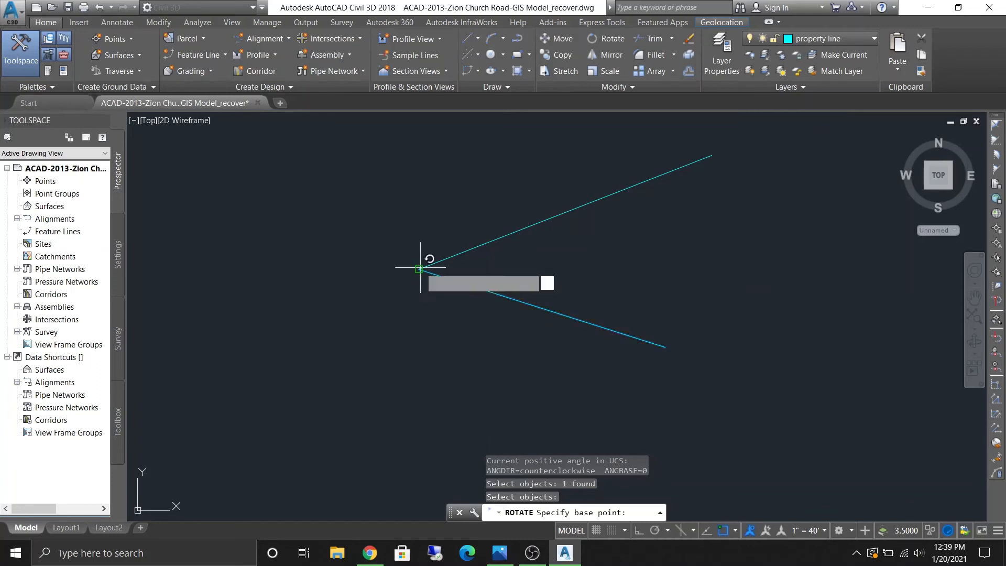
{"action": "left_click", "coordinate": [419, 269]}
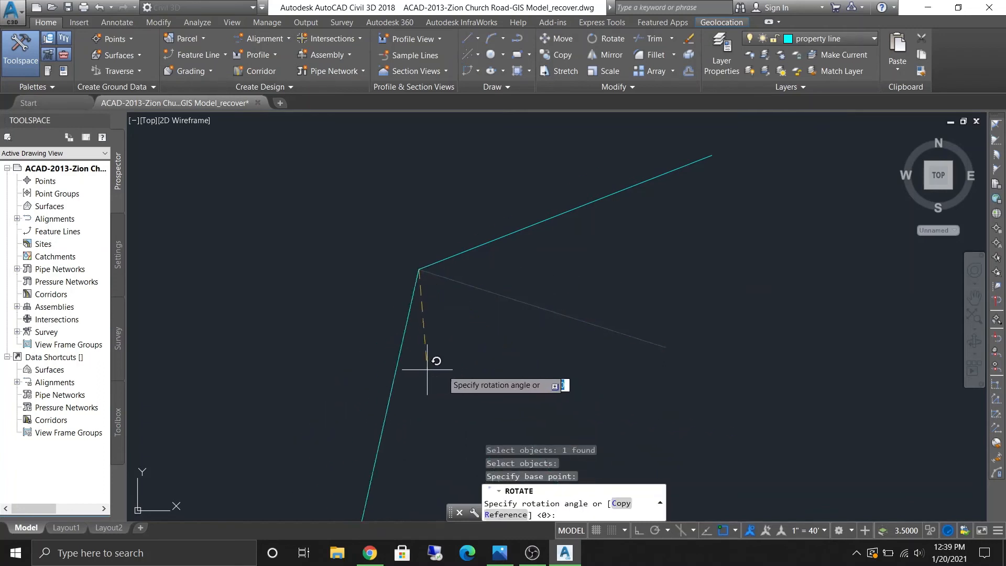
{"action": "left_click", "coordinate": [514, 516]}
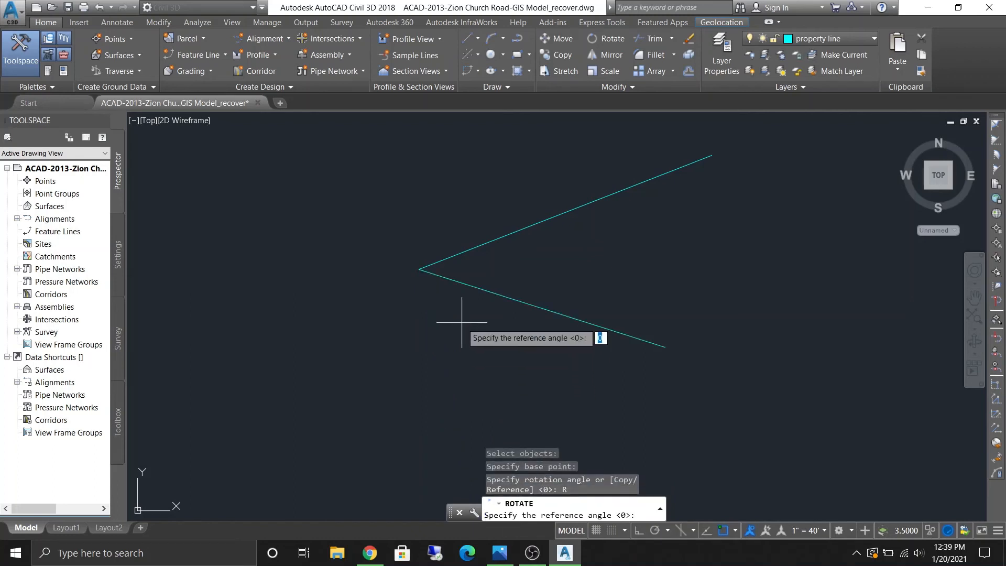
{"action": "left_click", "coordinate": [419, 269]}
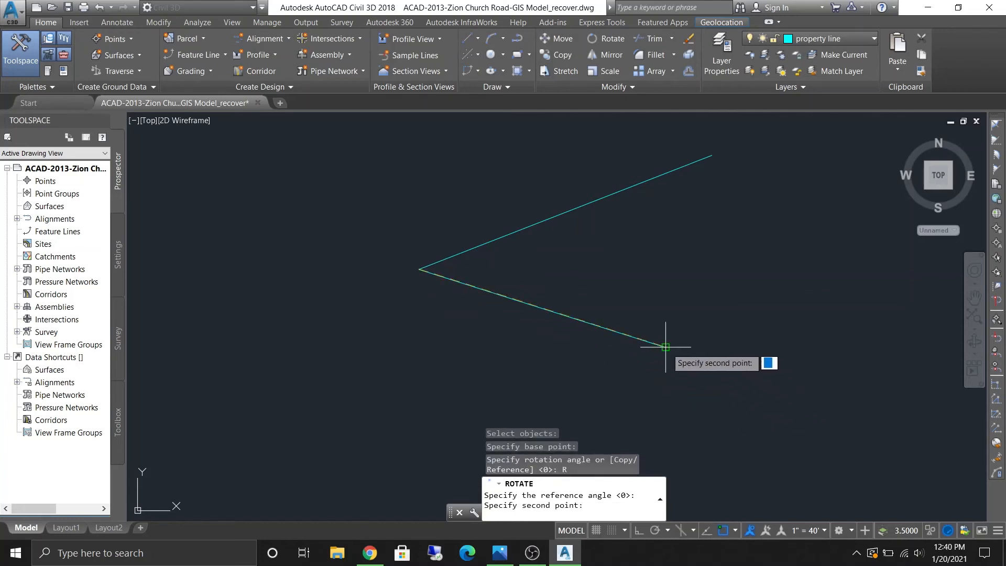
{"action": "left_click", "coordinate": [666, 347]}
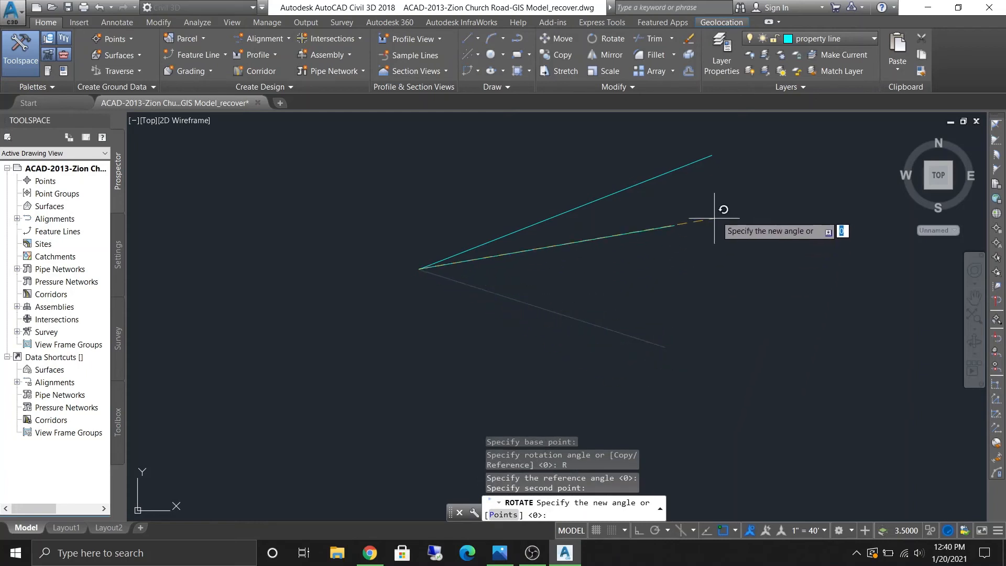
{"action": "left_click", "coordinate": [712, 155]}
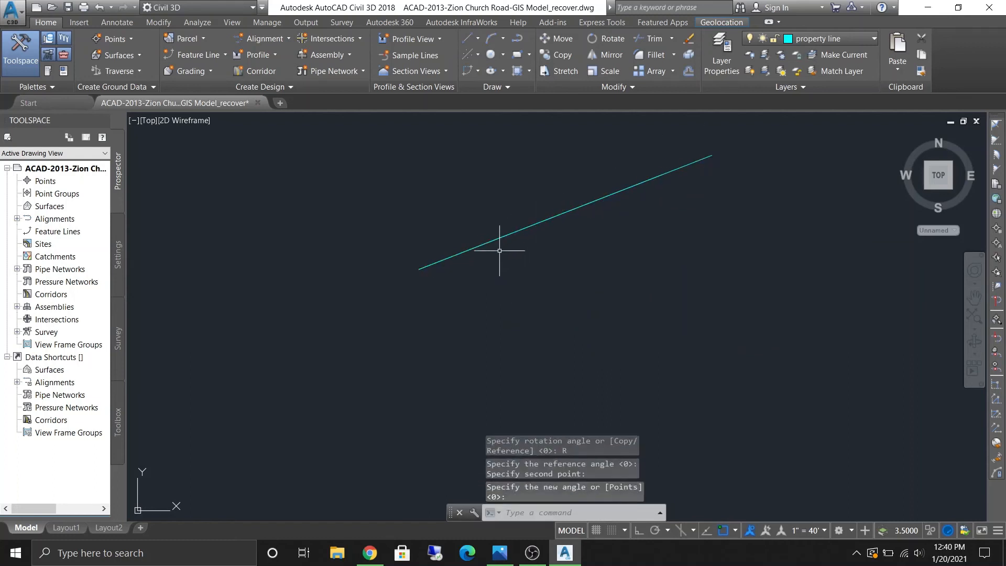
- Erase both overlapping lines
{"action": "left_click", "coordinate": [513, 233]}
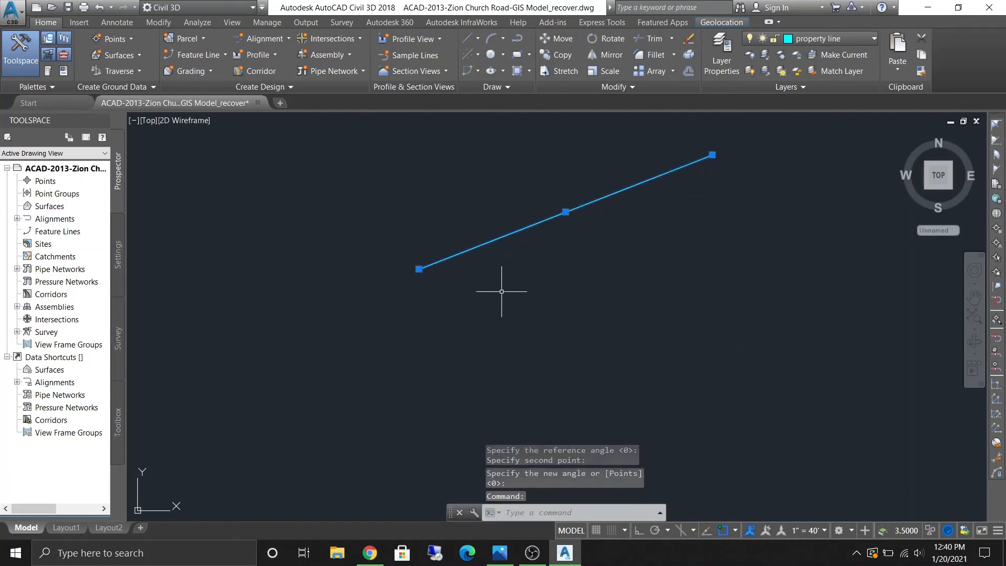
{"action": "key", "text": "Delete"}
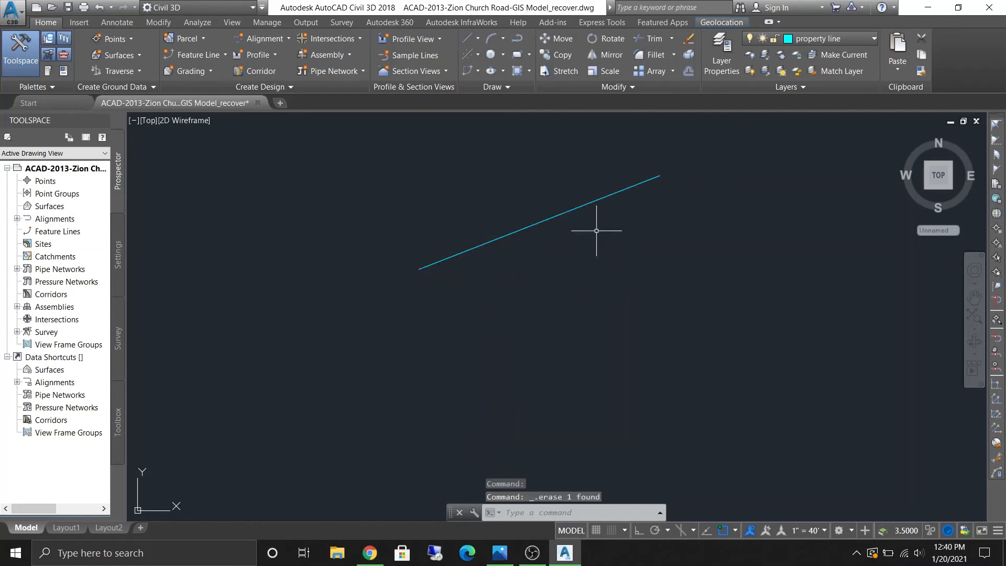
{"action": "left_click", "coordinate": [579, 209]}
{"action": "key", "text": "Delete"}
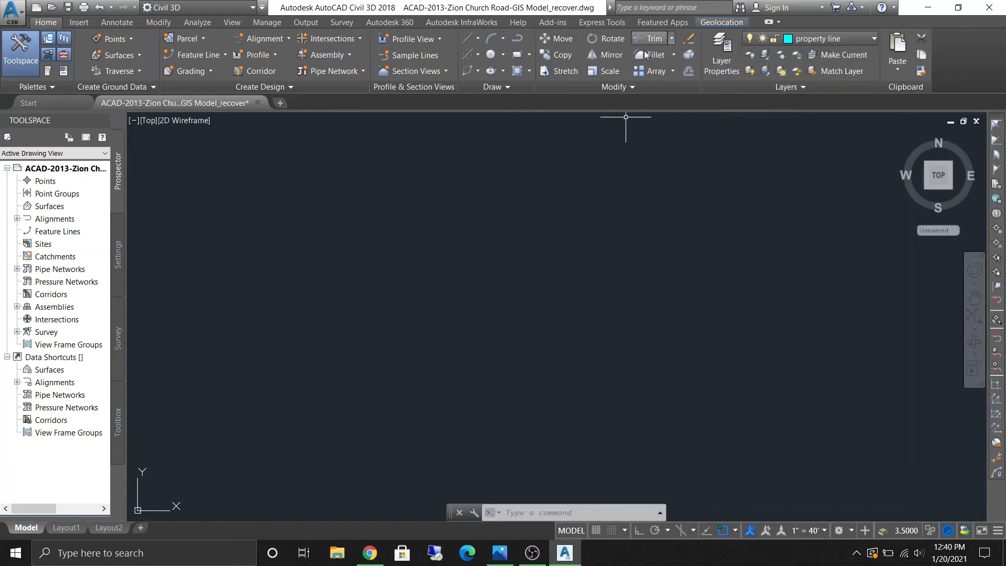
- Draw two lines crossing each other in an X shape with the Line command
{"action": "type", "text": "l"}
{"action": "key", "text": "Return"}
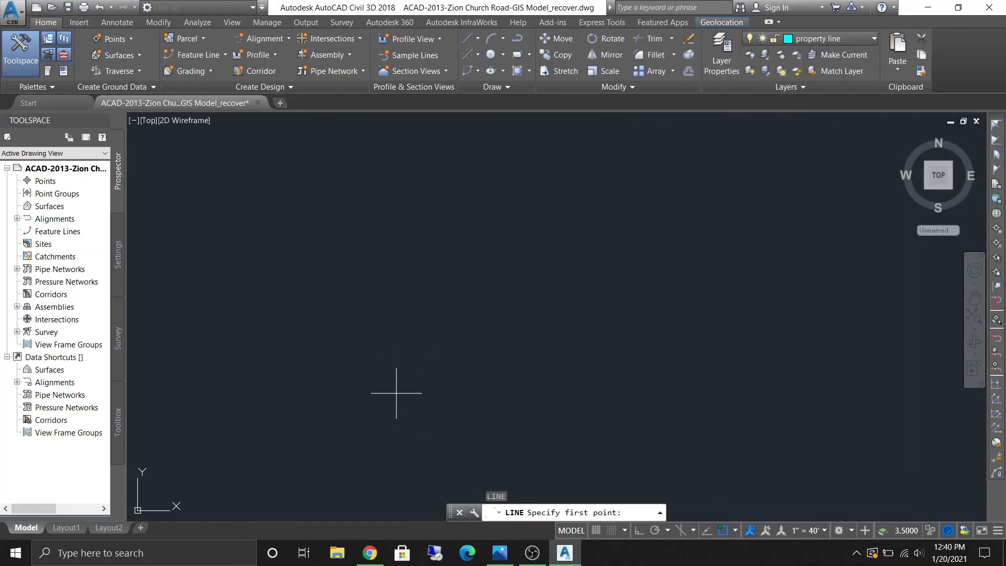
{"action": "left_click", "coordinate": [398, 392]}
{"action": "left_click", "coordinate": [538, 163]}
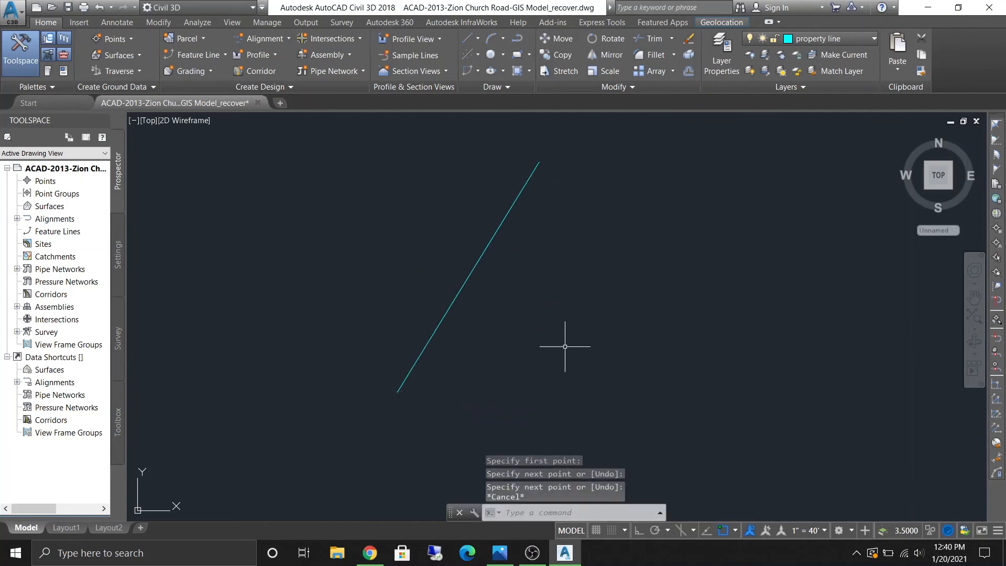
{"action": "key", "text": "Return"}
{"action": "left_click", "coordinate": [589, 350]}
{"action": "key", "text": "Escape"}
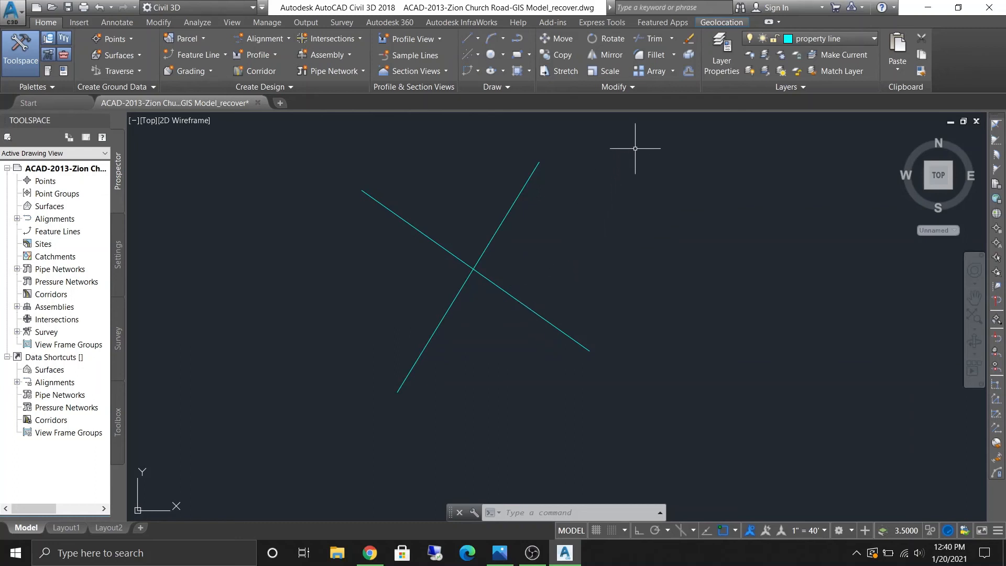
- Trim the crossing lines at their intersection, removing both upper ends to leave an inverted V shape
{"action": "left_click", "coordinate": [649, 38]}
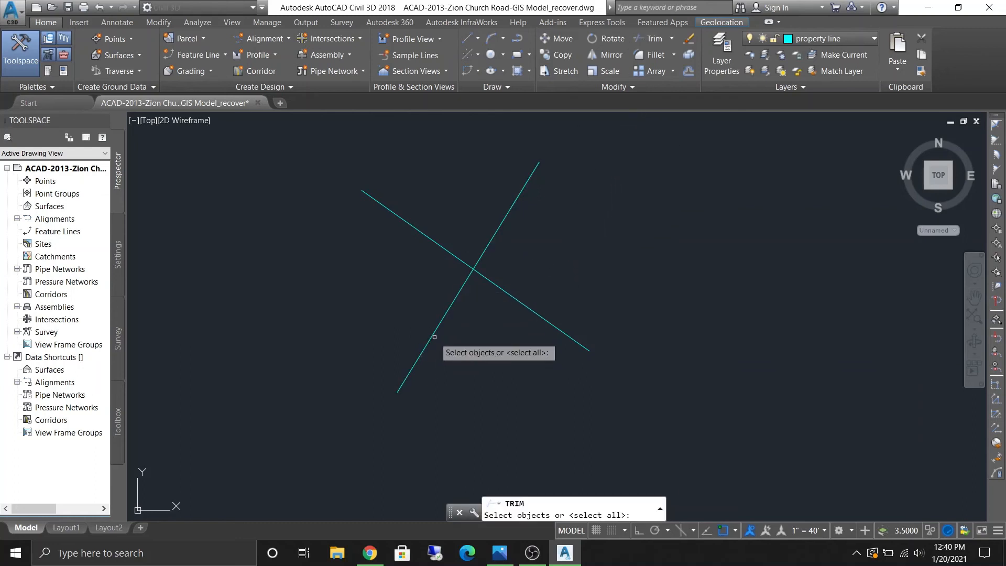
{"action": "left_click", "coordinate": [465, 283]}
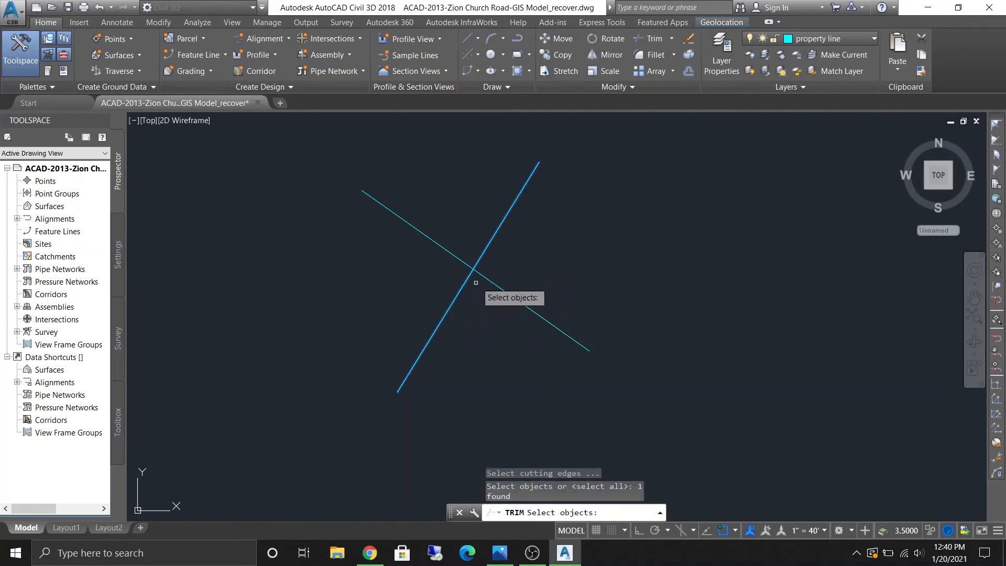
{"action": "left_click", "coordinate": [521, 302]}
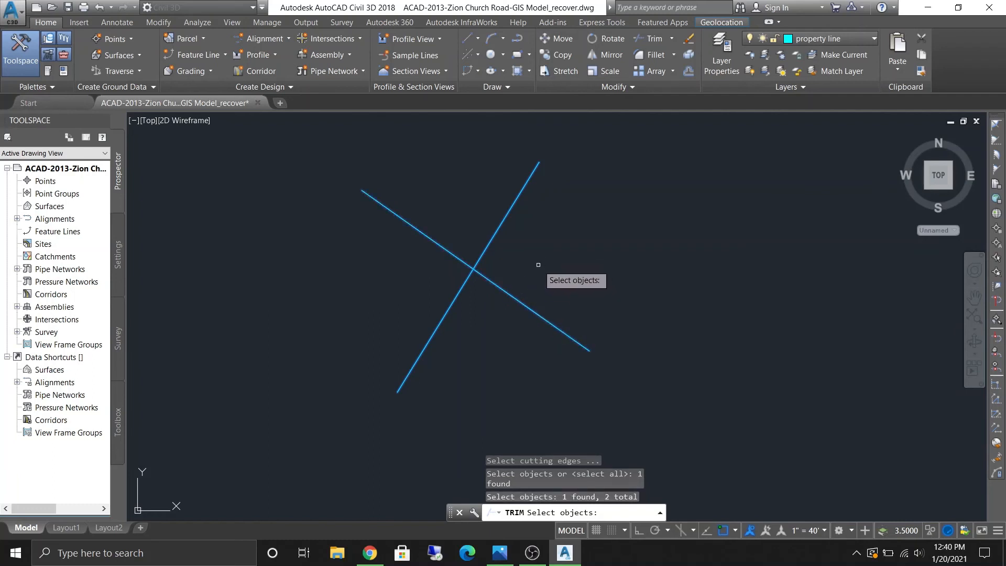
{"action": "key", "text": "Return"}
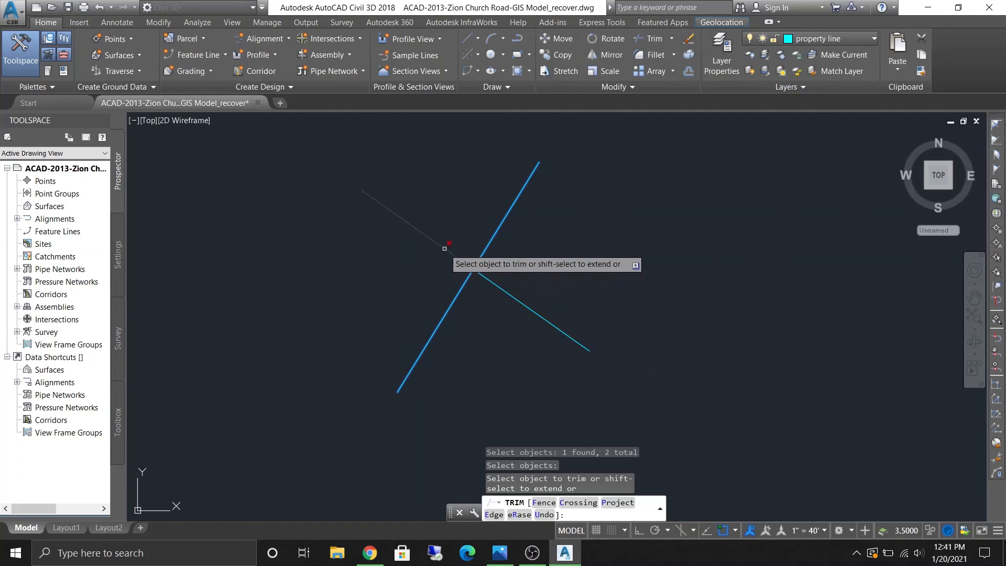
{"action": "left_click", "coordinate": [444, 248]}
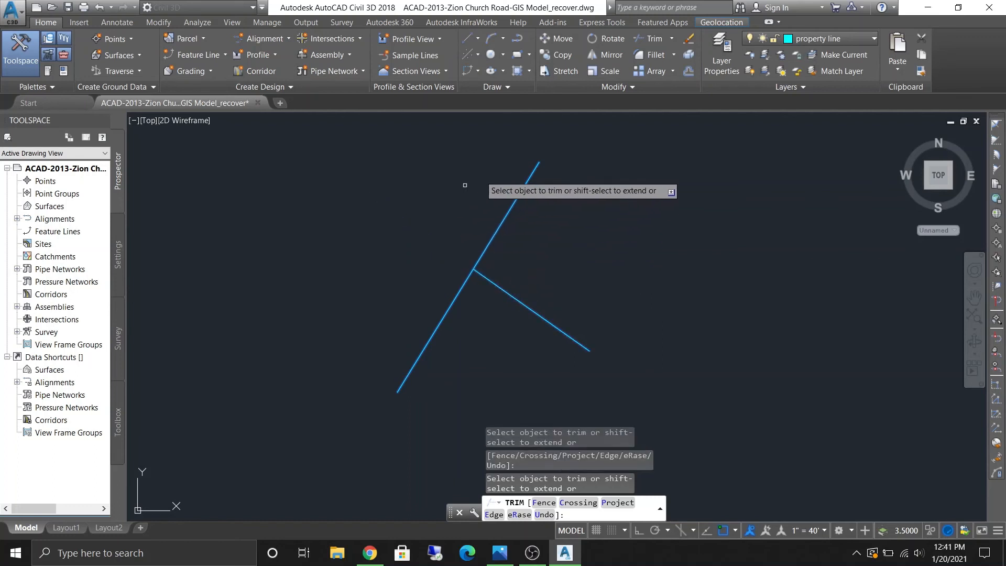
{"action": "left_click", "coordinate": [526, 187]}
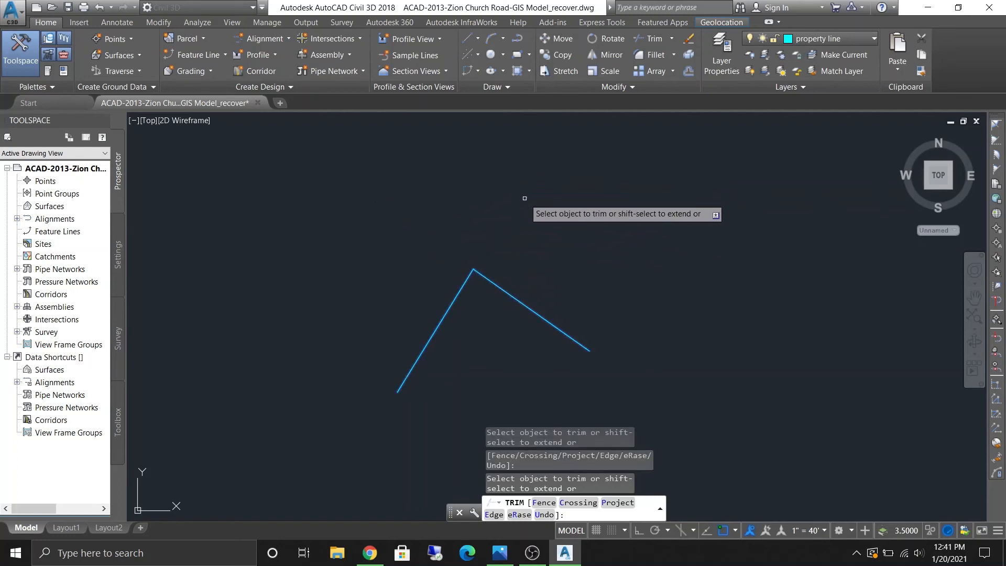
{"action": "key", "text": "Return"}
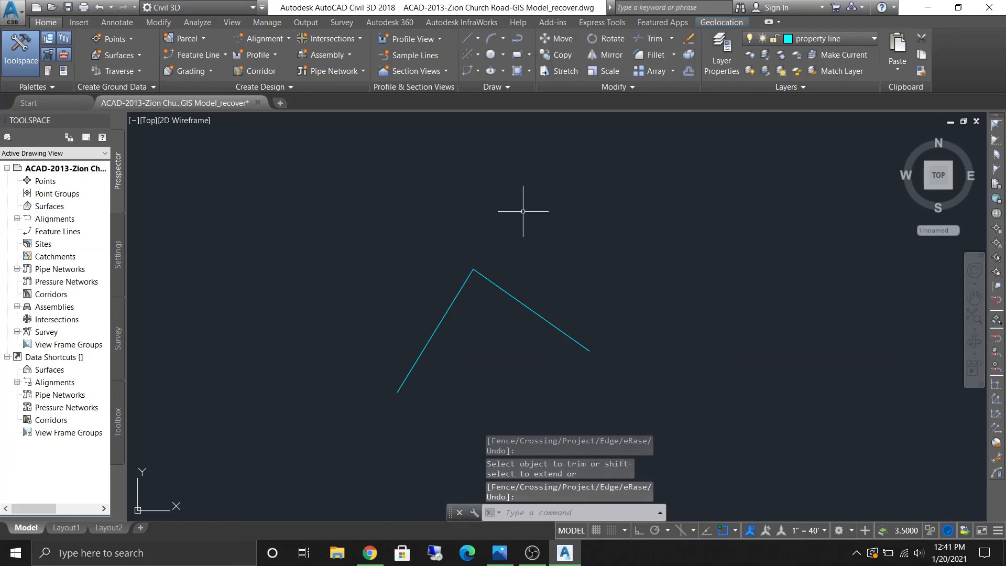
- Select both trimmed lines with a selection window and erase them
{"action": "left_click", "coordinate": [589, 377]}
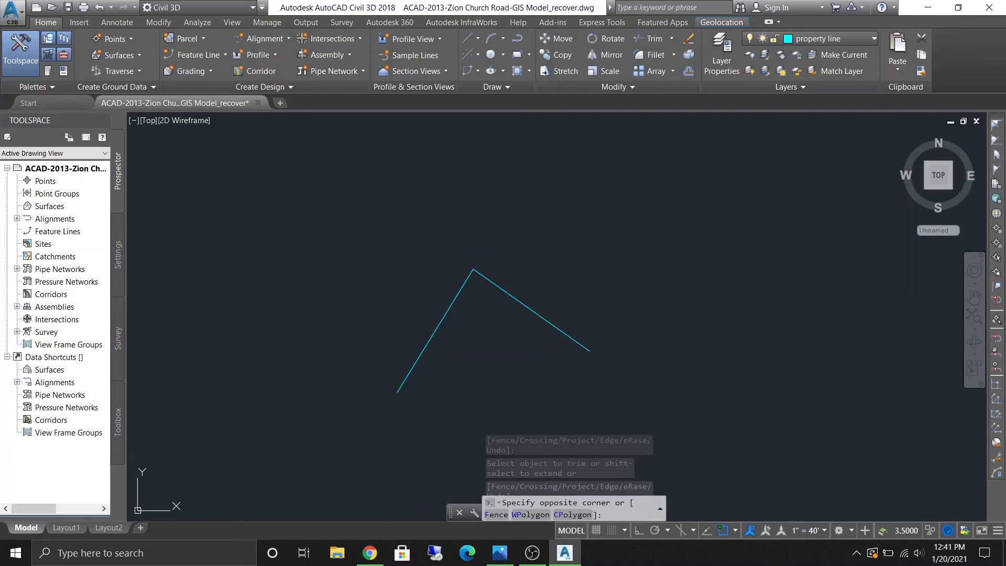
{"action": "left_click", "coordinate": [398, 249]}
{"action": "key", "text": "Delete"}
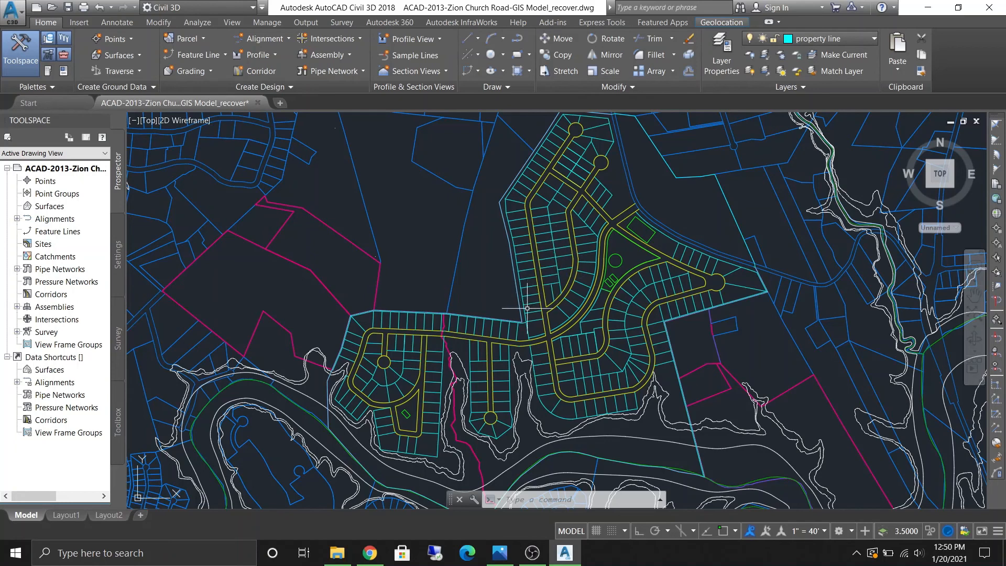
{"action": "scroll", "coordinate": [554, 342], "scroll_direction": "up", "scroll_amount": 2}
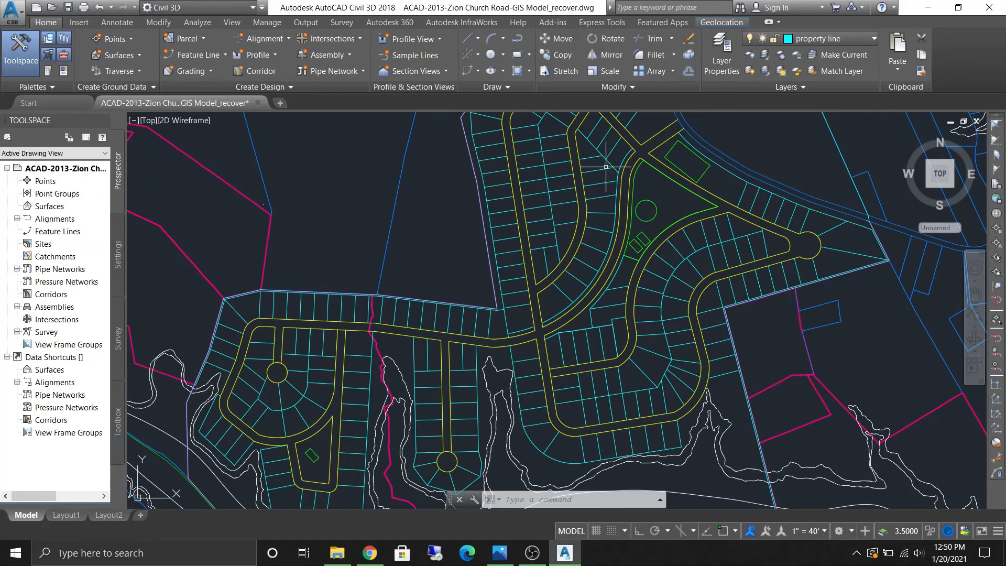
- Open the Plot dialog for the subdivision drawing
{"action": "scroll", "coordinate": [605, 168], "scroll_direction": "down", "scroll_amount": 2}
{"action": "middle_click_drag", "start_coordinate": [588, 186], "coordinate": [607, 252]}
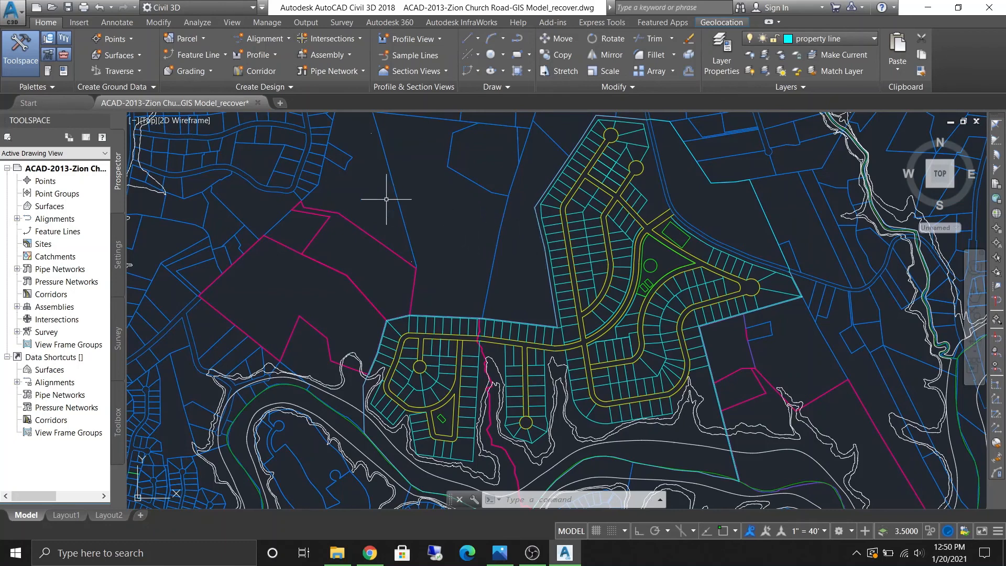
{"action": "left_click", "coordinate": [20, 17]}
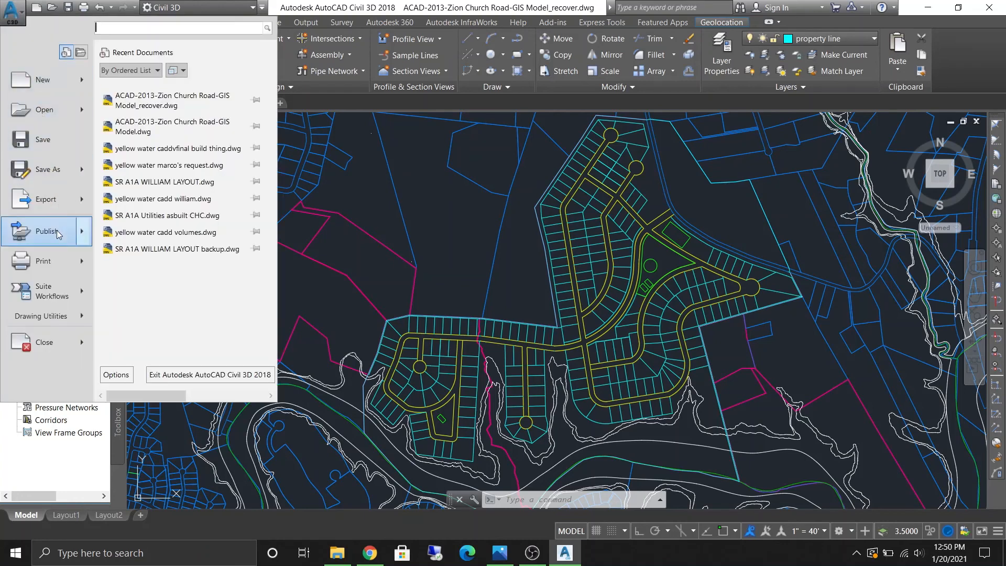
{"action": "left_click", "coordinate": [58, 255]}
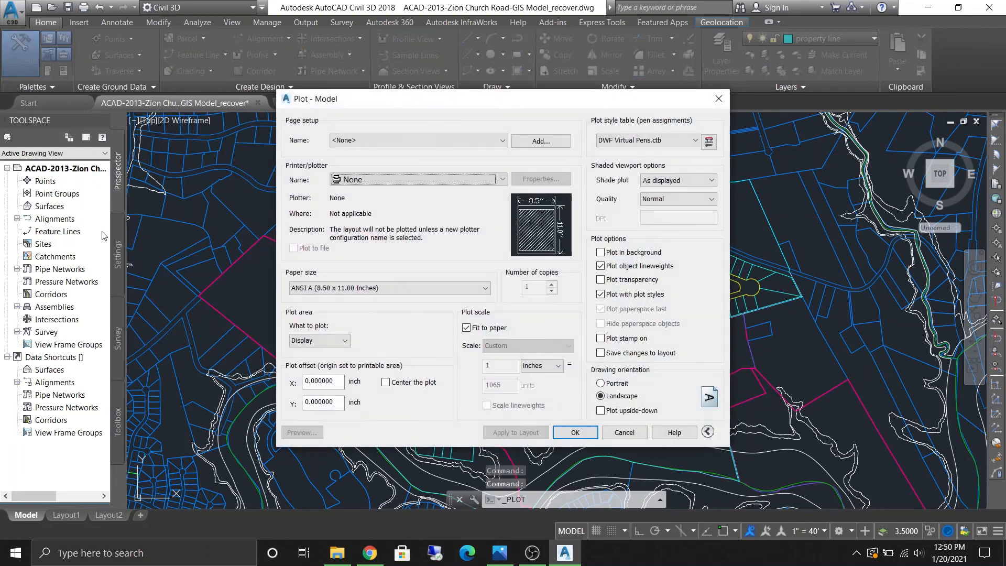
- Set the plot's printer/plotter to DWG To PDF.pc3
{"action": "left_click", "coordinate": [448, 136]}
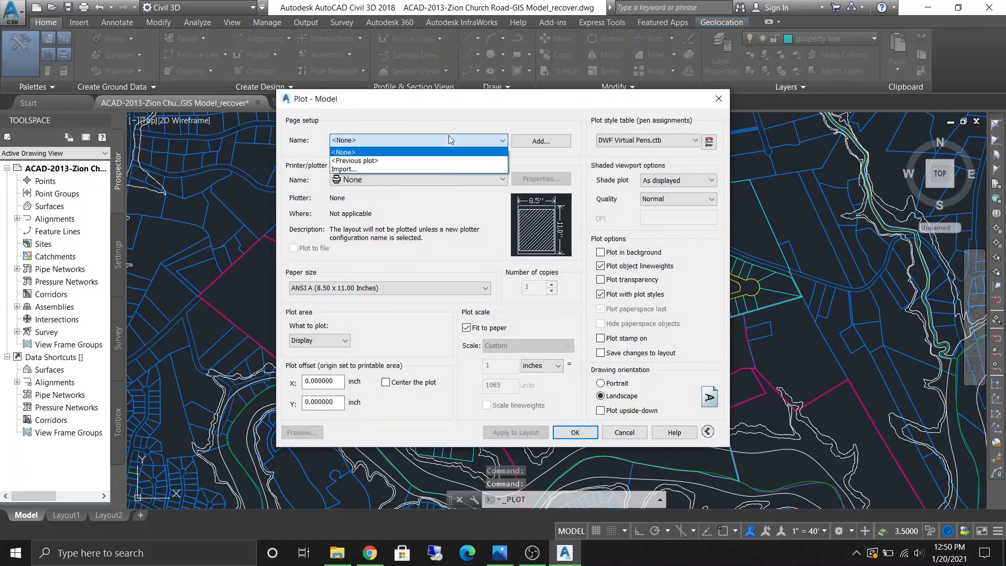
{"action": "left_click", "coordinate": [449, 136]}
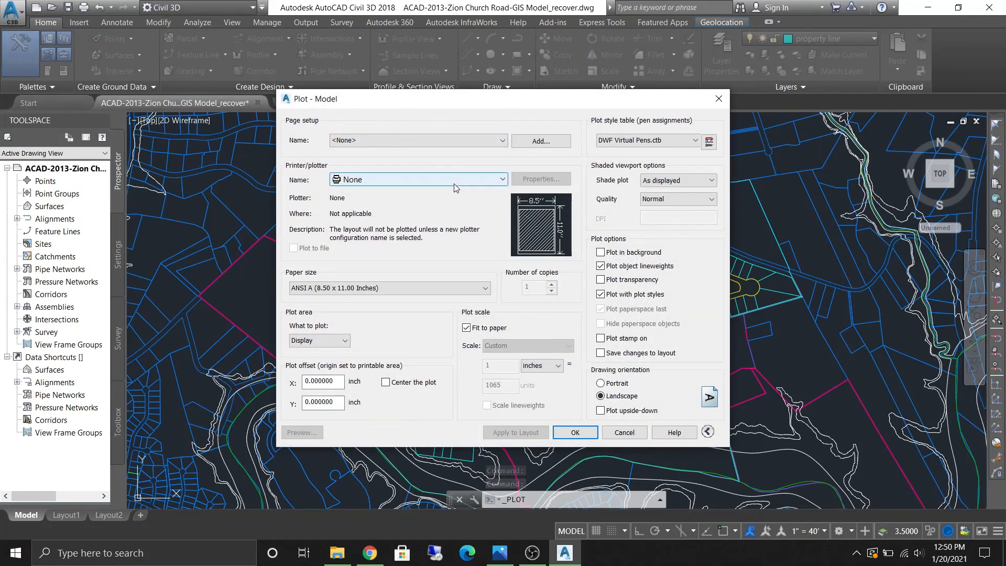
{"action": "left_click", "coordinate": [453, 182]}
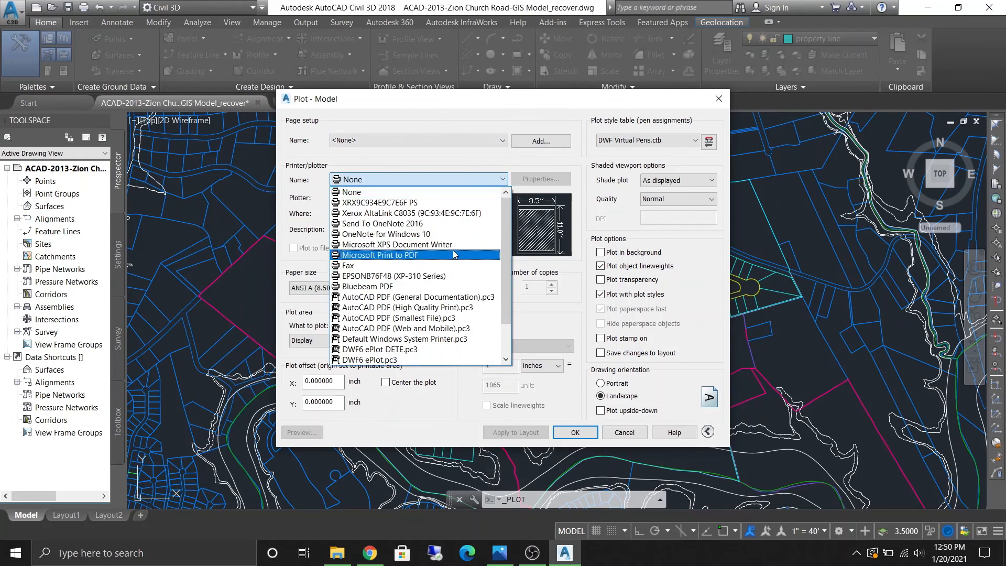
{"action": "scroll", "coordinate": [454, 256], "scroll_direction": "down", "scroll_amount": 2}
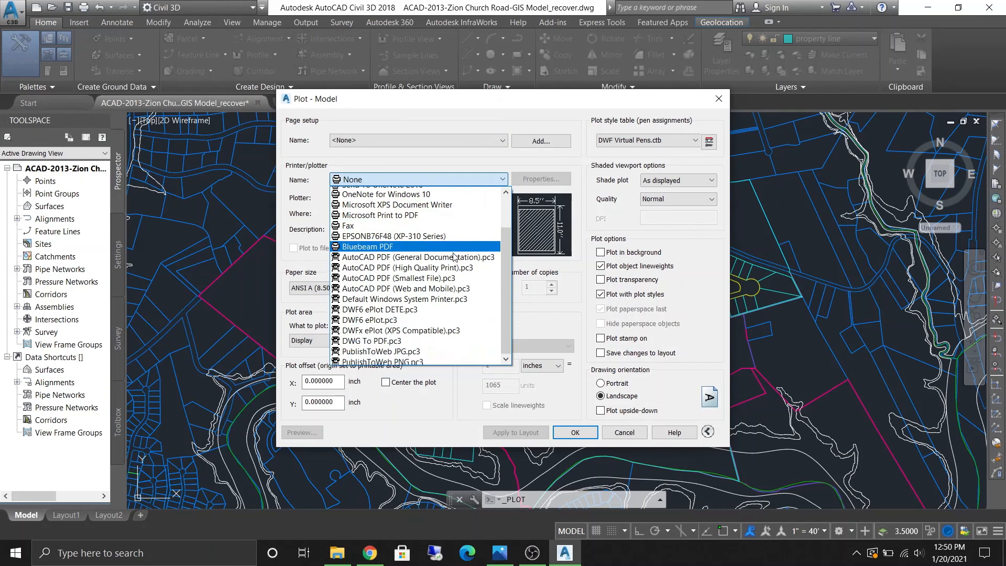
{"action": "left_click", "coordinate": [434, 342]}
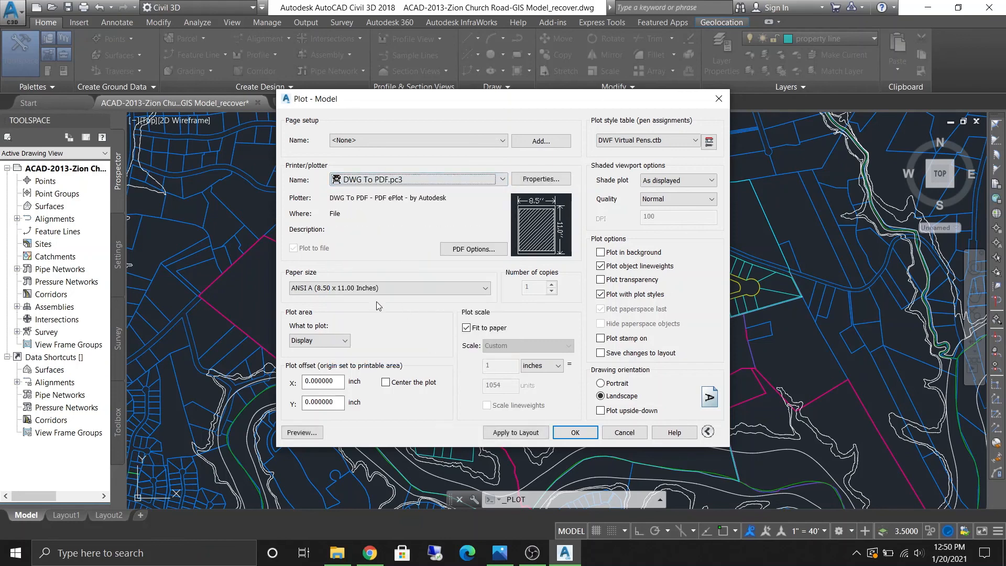
- Set the plot area to Window and pick a rectangular window enclosing the subdivision
{"action": "left_click", "coordinate": [342, 345]}
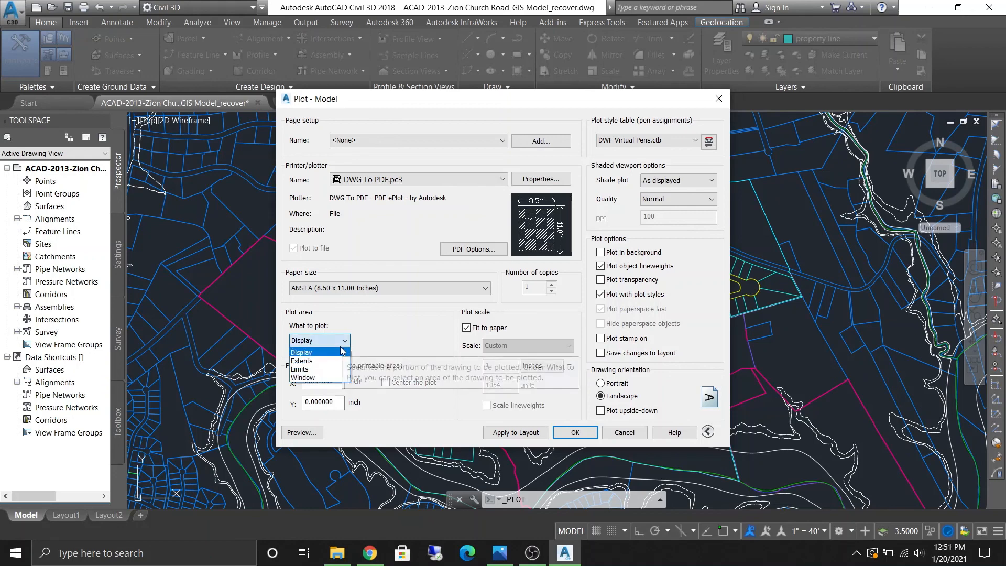
{"action": "left_click", "coordinate": [321, 378]}
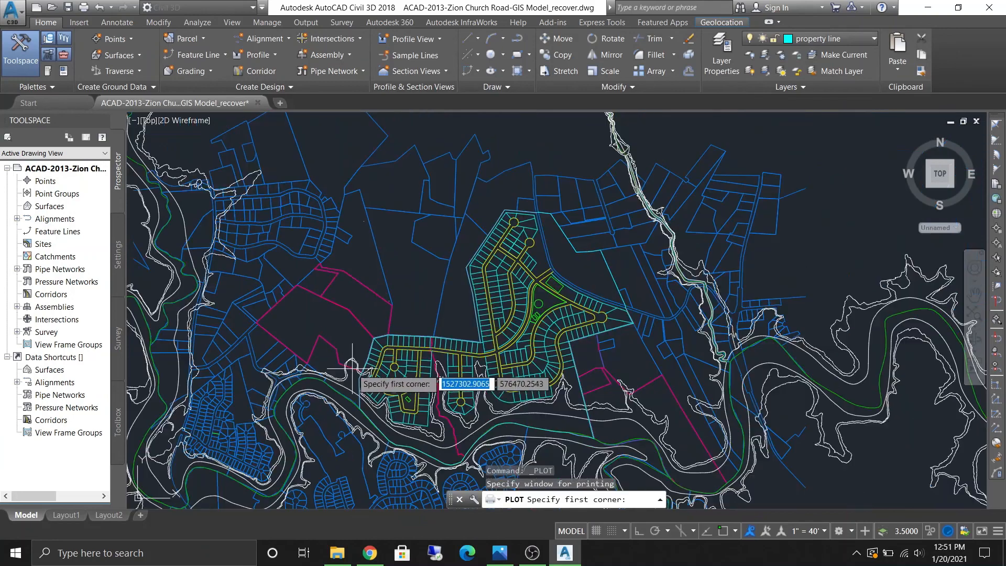
{"action": "left_click", "coordinate": [351, 198]}
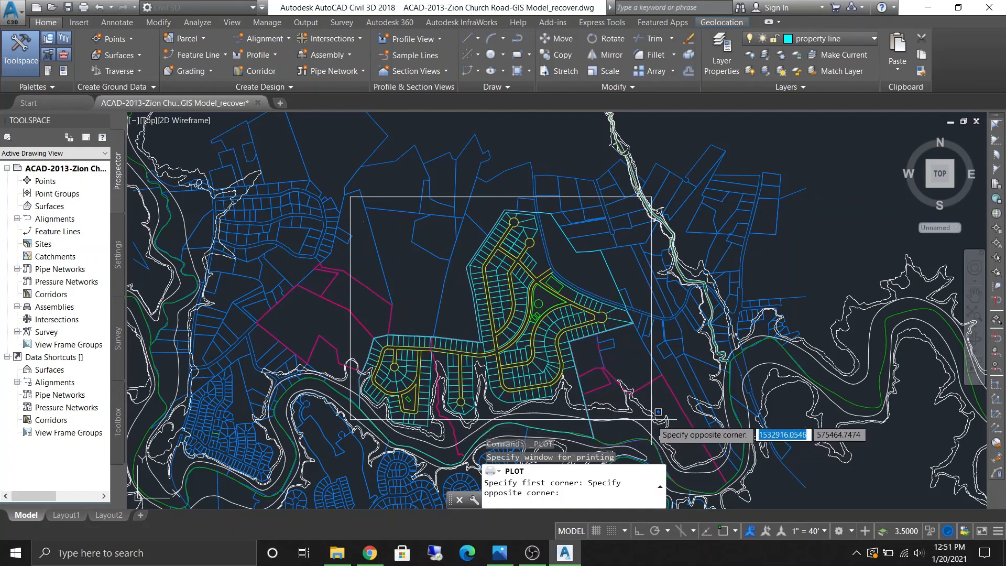
{"action": "scroll", "coordinate": [658, 412], "scroll_direction": "down", "scroll_amount": 2}
{"action": "scroll", "coordinate": [655, 403], "scroll_direction": "down", "scroll_amount": 1}
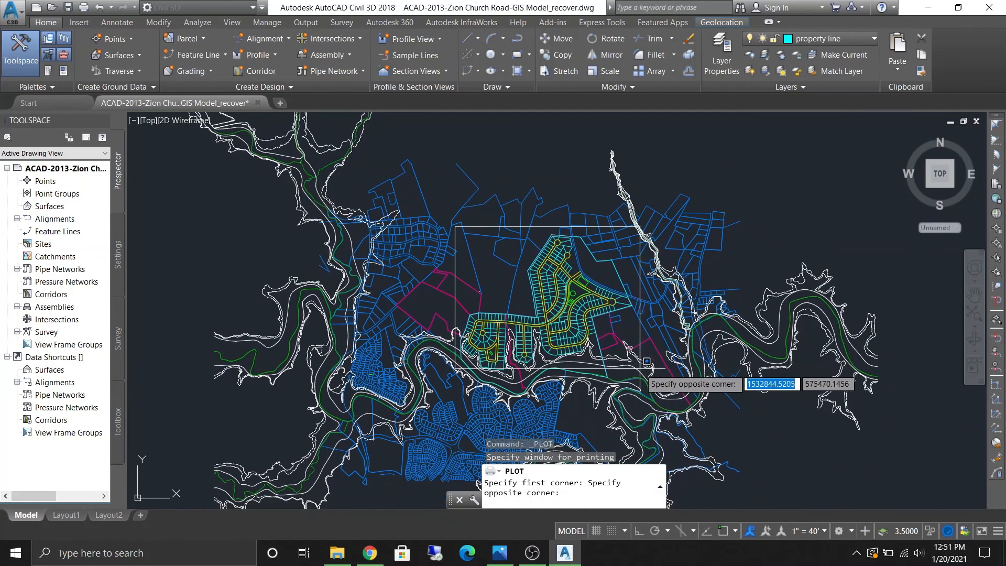
{"action": "scroll", "coordinate": [647, 361], "scroll_direction": "up", "scroll_amount": 2}
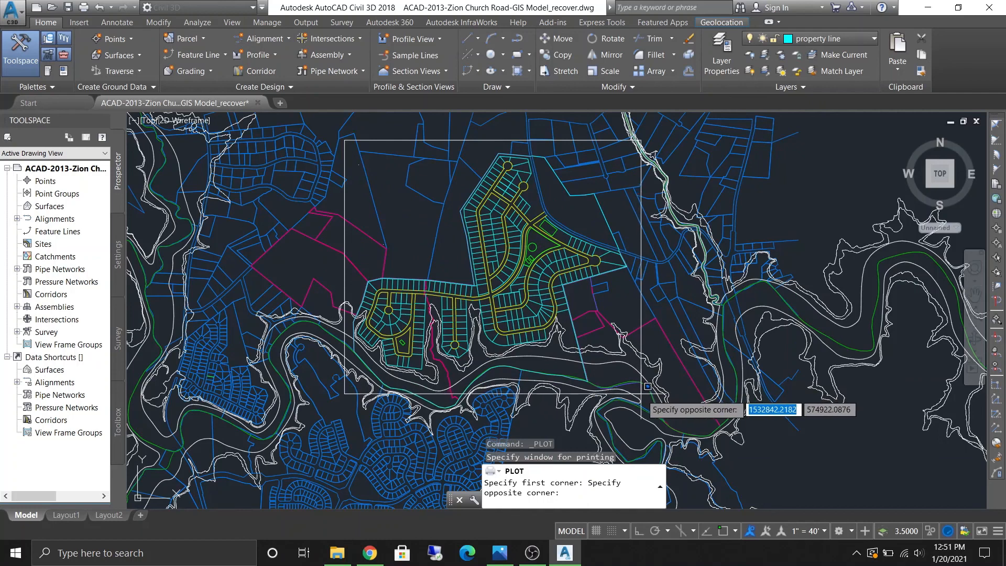
{"action": "left_click", "coordinate": [641, 394]}
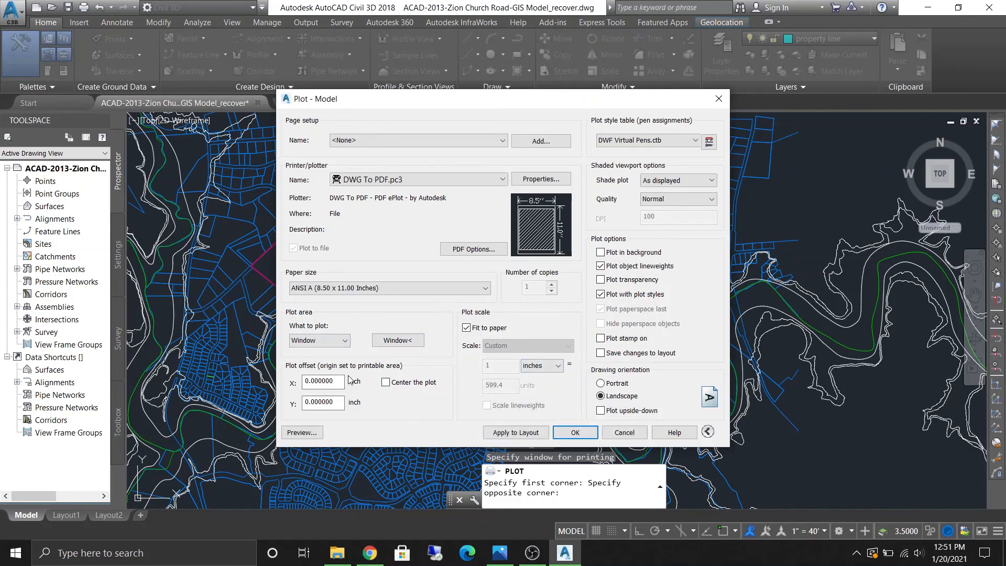
- Preview the plot, then plot it and save it as ACAD-2013-Zion Church Road-GIS Model_recover-Model.pdf in Documents
{"action": "left_click", "coordinate": [301, 432]}
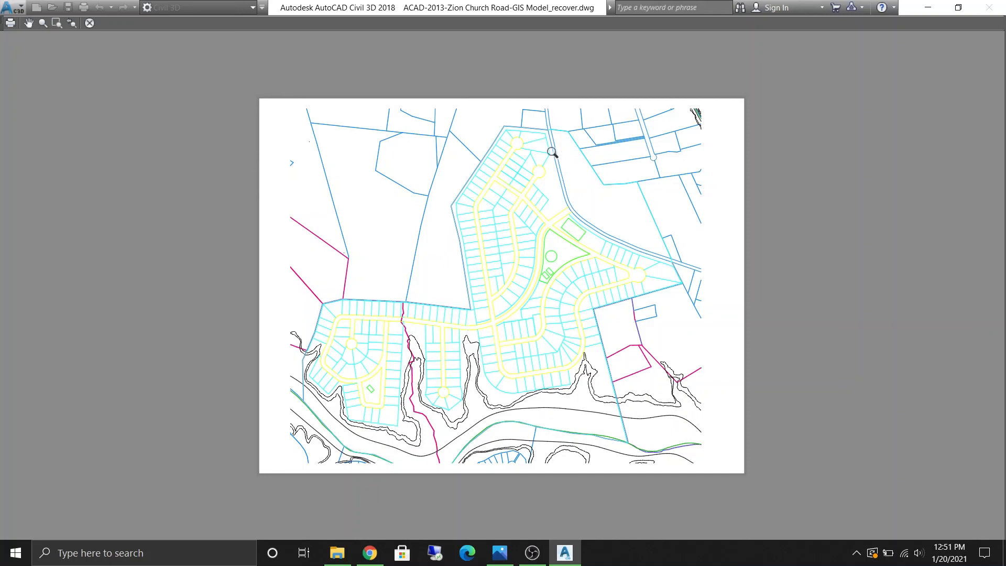
{"action": "left_click", "coordinate": [90, 23]}
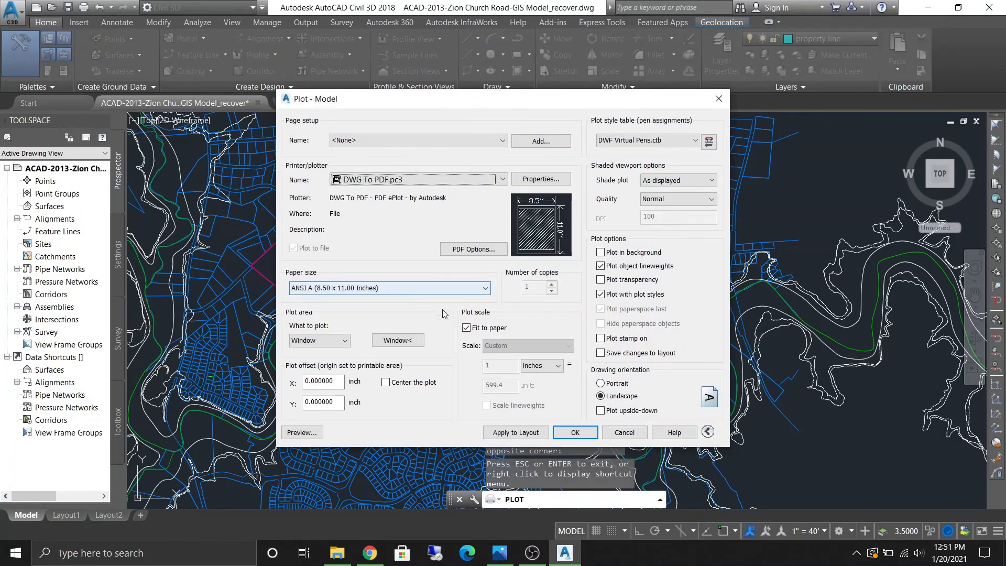
{"action": "left_click", "coordinate": [563, 431]}
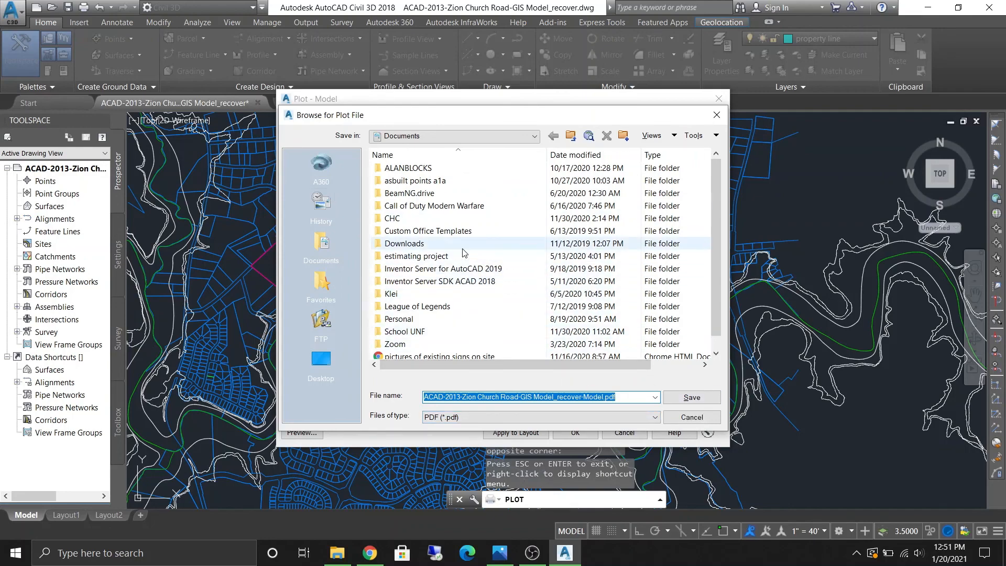
{"action": "left_click", "coordinate": [691, 397]}
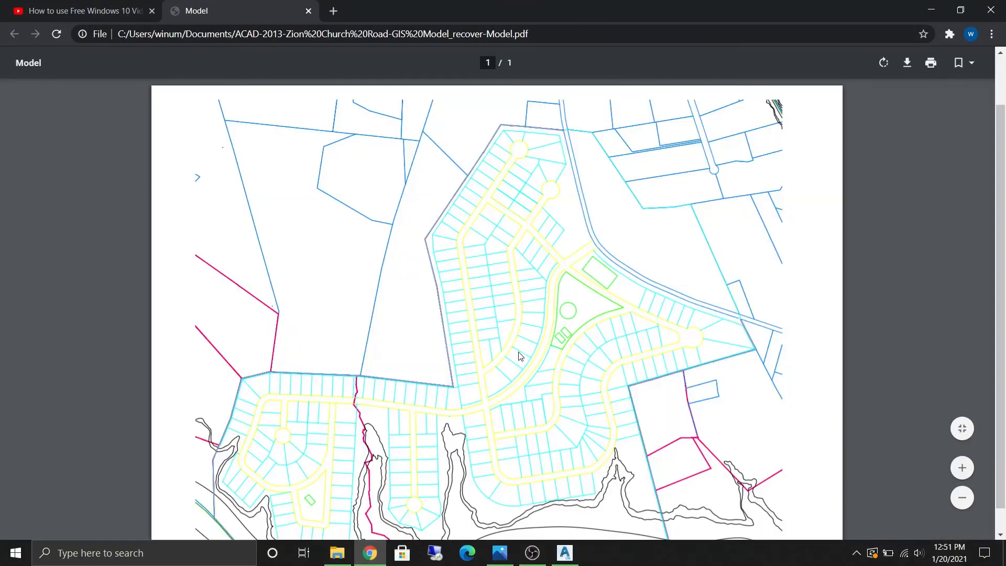
- Examine the exported PDF page in the browser
{"action": "scroll", "coordinate": [520, 356], "scroll_direction": "down", "scroll_amount": 2}
{"action": "scroll", "coordinate": [545, 347], "scroll_direction": "up", "scroll_amount": 2}
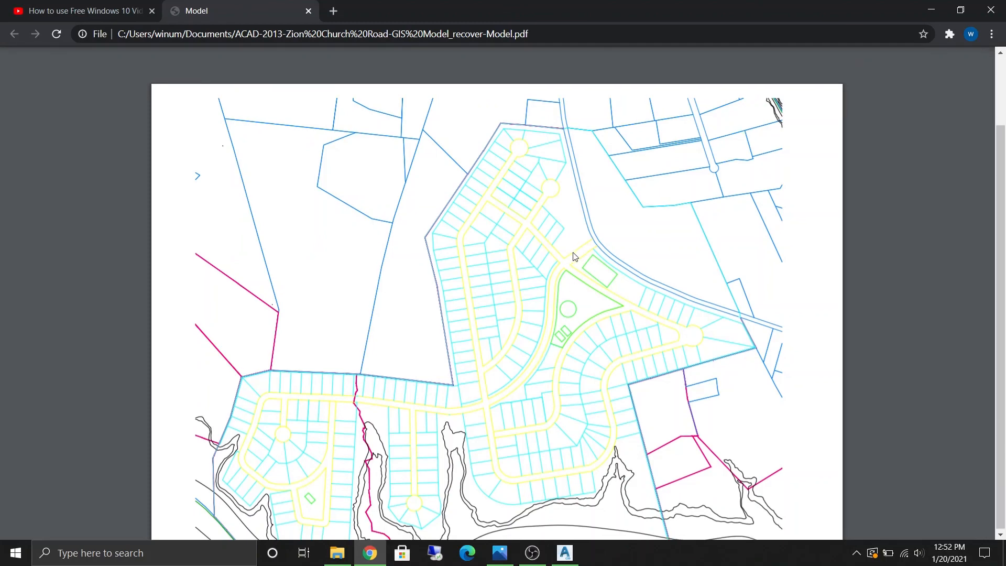
{"action": "scroll", "coordinate": [574, 257], "scroll_direction": "down", "scroll_amount": 2}
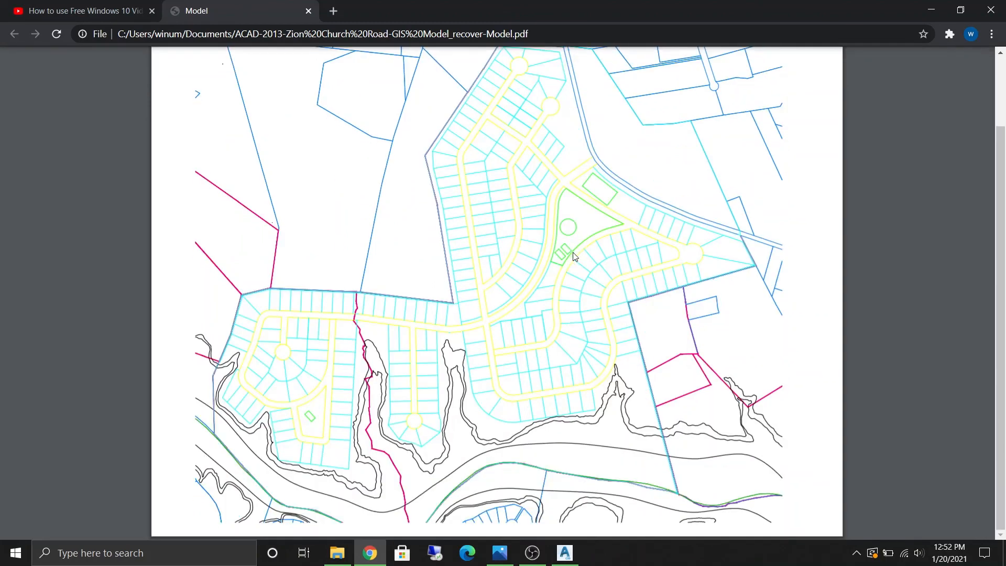
{"action": "scroll", "coordinate": [567, 340], "scroll_direction": "up", "scroll_amount": 2}
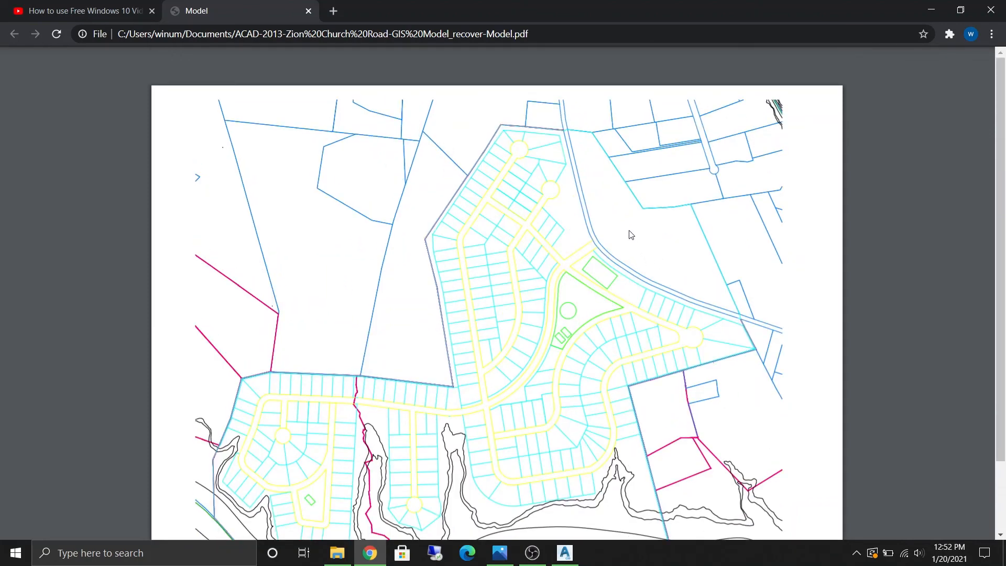
{"action": "scroll", "coordinate": [614, 215], "scroll_direction": "down", "scroll_amount": 2}
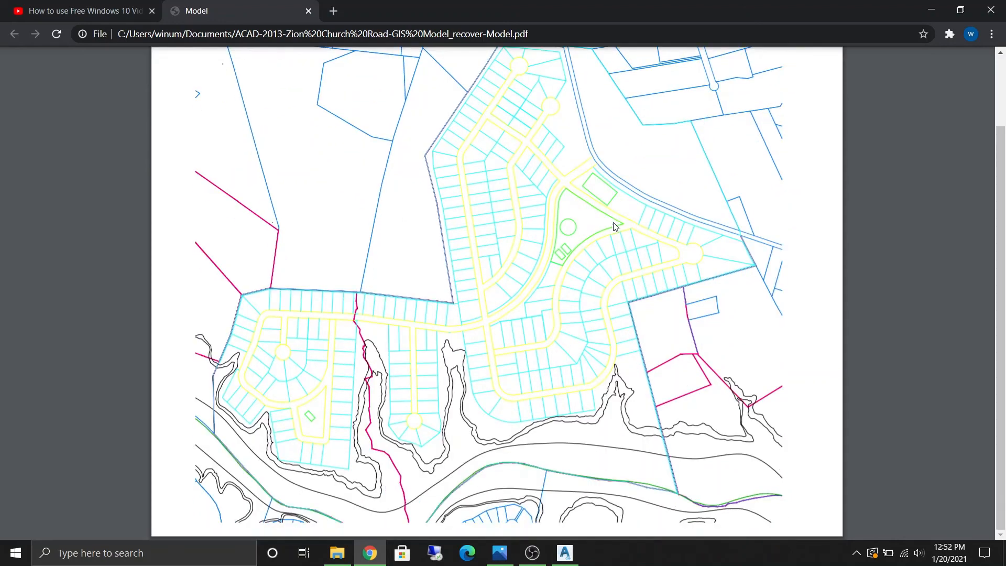
{"action": "scroll", "coordinate": [618, 278], "scroll_direction": "up", "scroll_amount": 2}
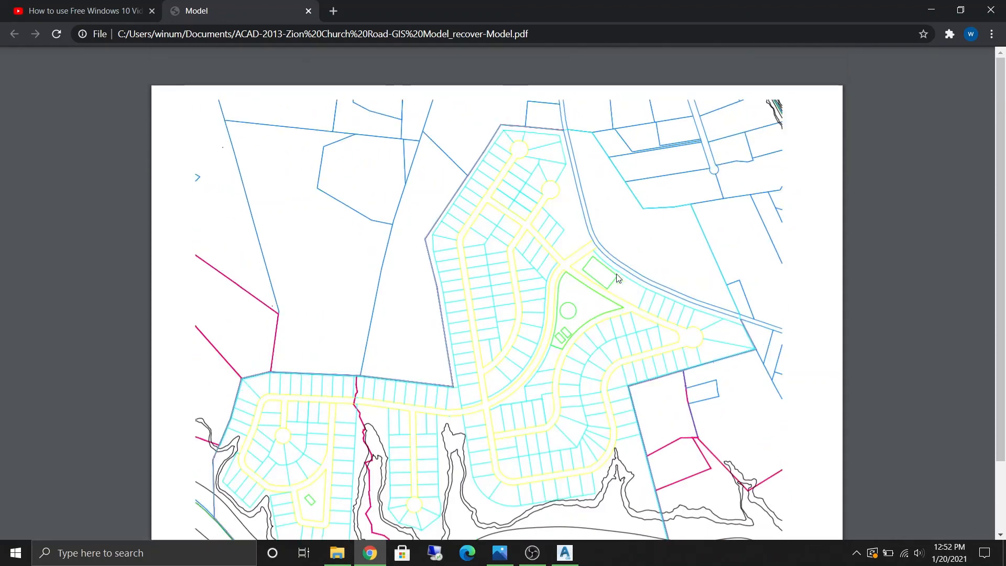